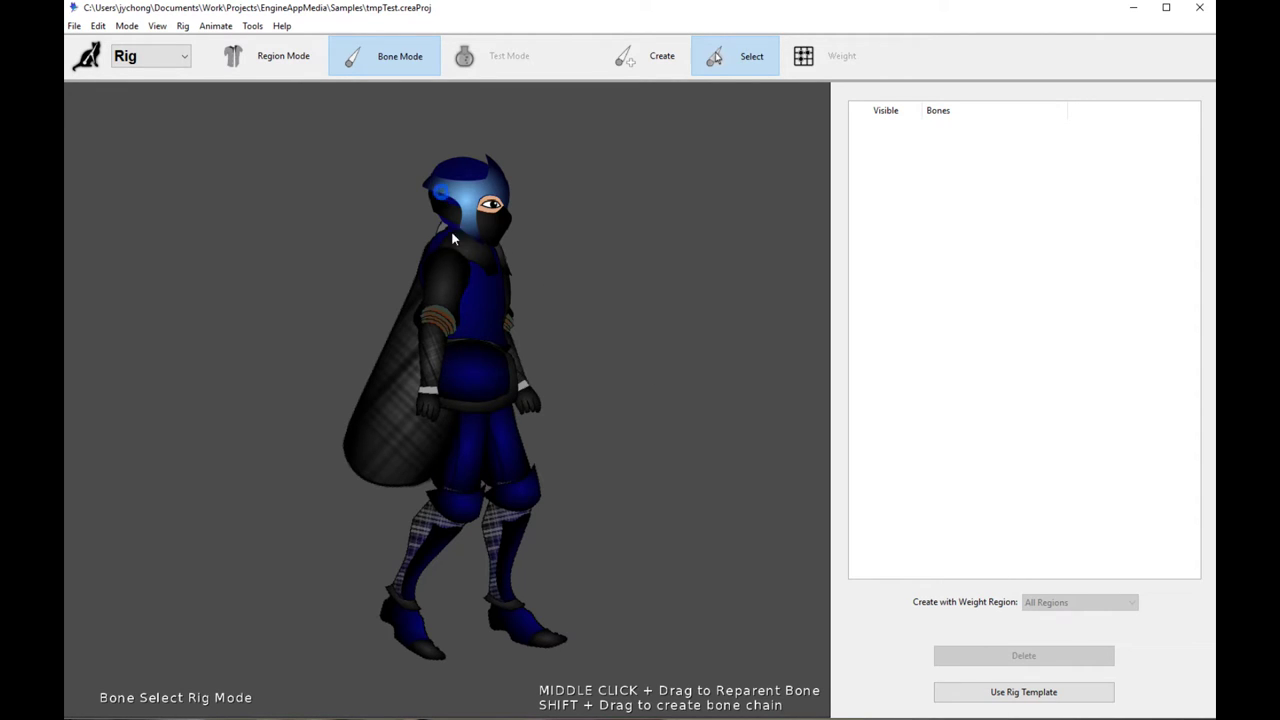
Step: Inspect the ninja's head, body, front-leg and back-leg mesh regions in Region Mode
click(270, 58)
click(433, 183)
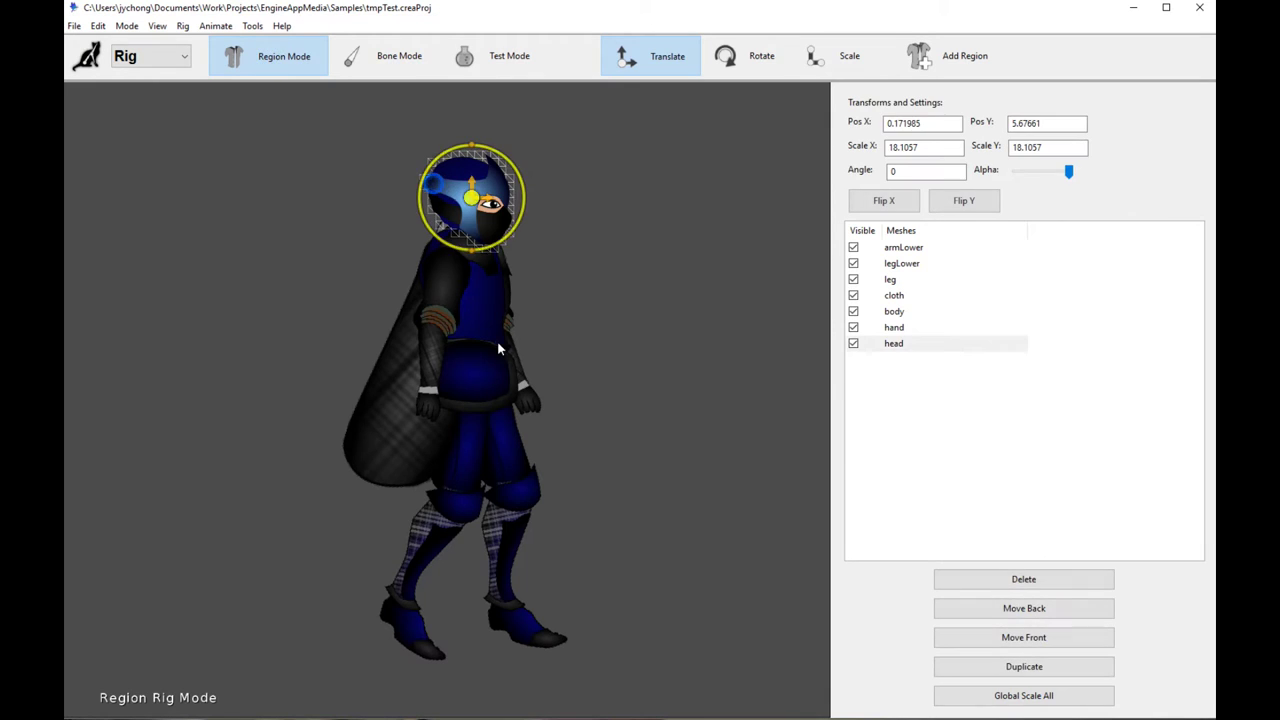
click(490, 340)
click(505, 528)
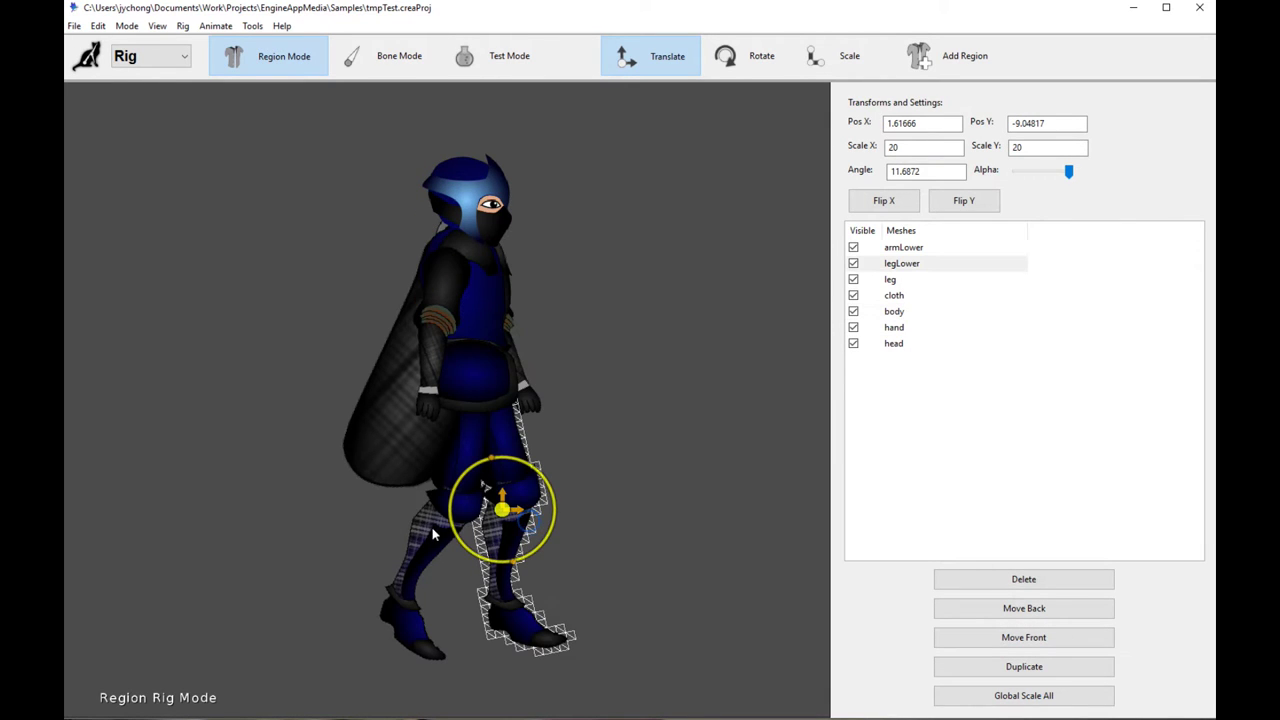
click(414, 572)
Step: Re-select the front and back leg regions, then open the rig template import window from Bone Mode
click(575, 569)
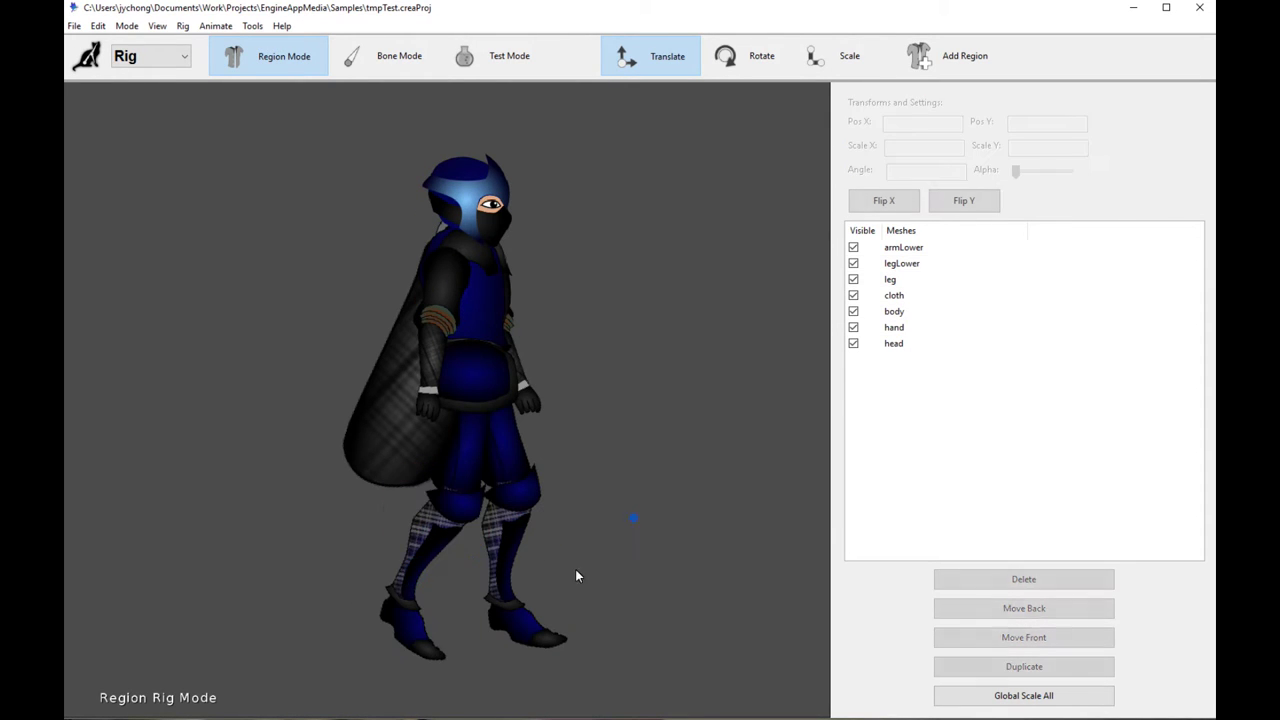
click(516, 553)
click(636, 521)
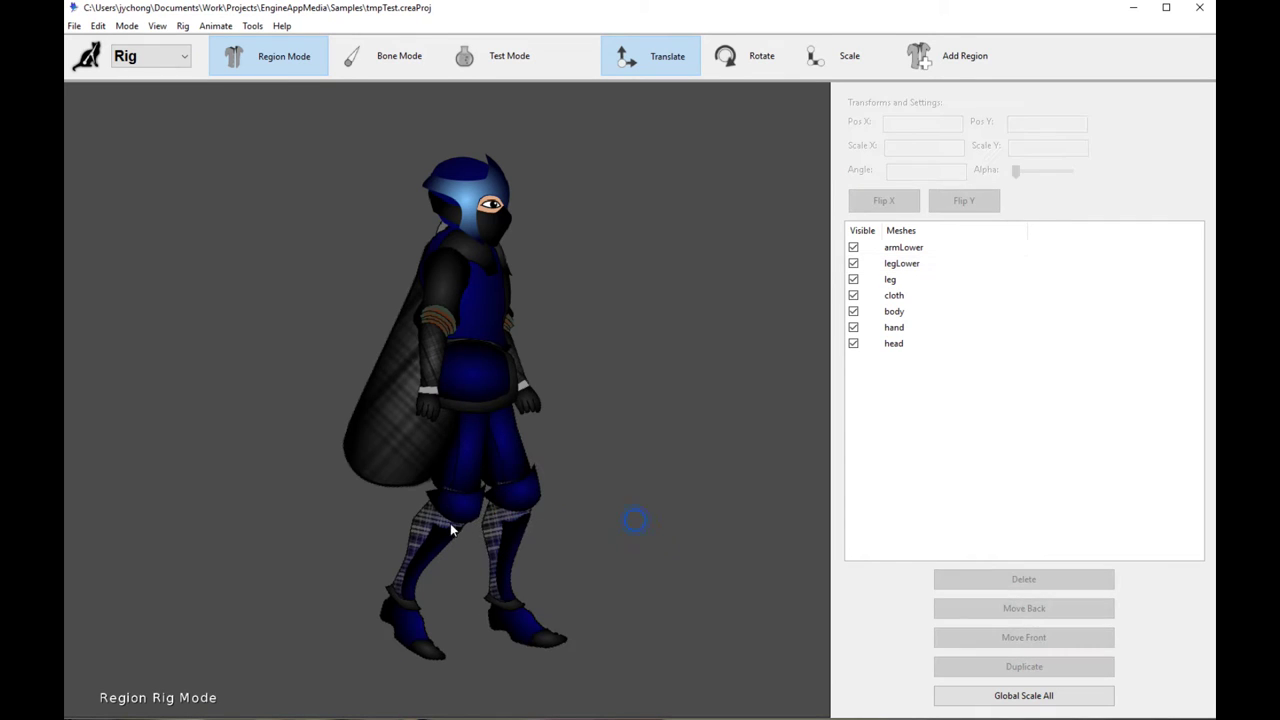
click(432, 555)
click(372, 58)
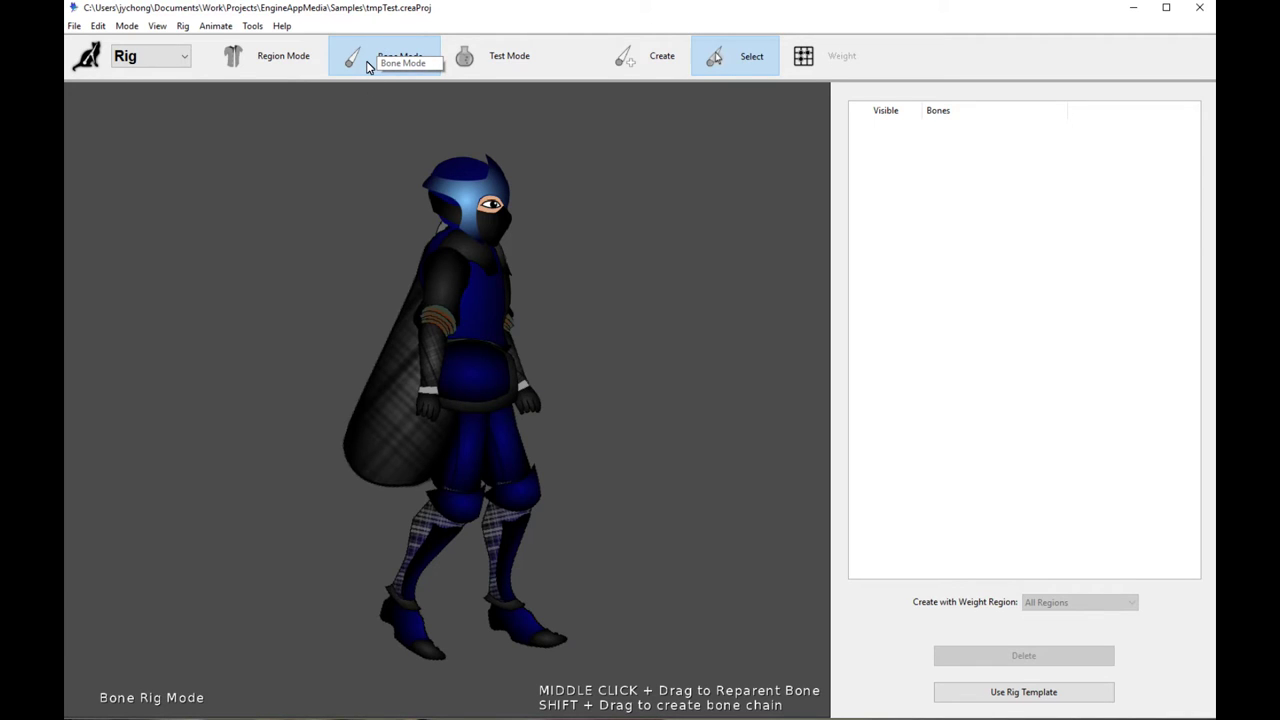
click(1034, 700)
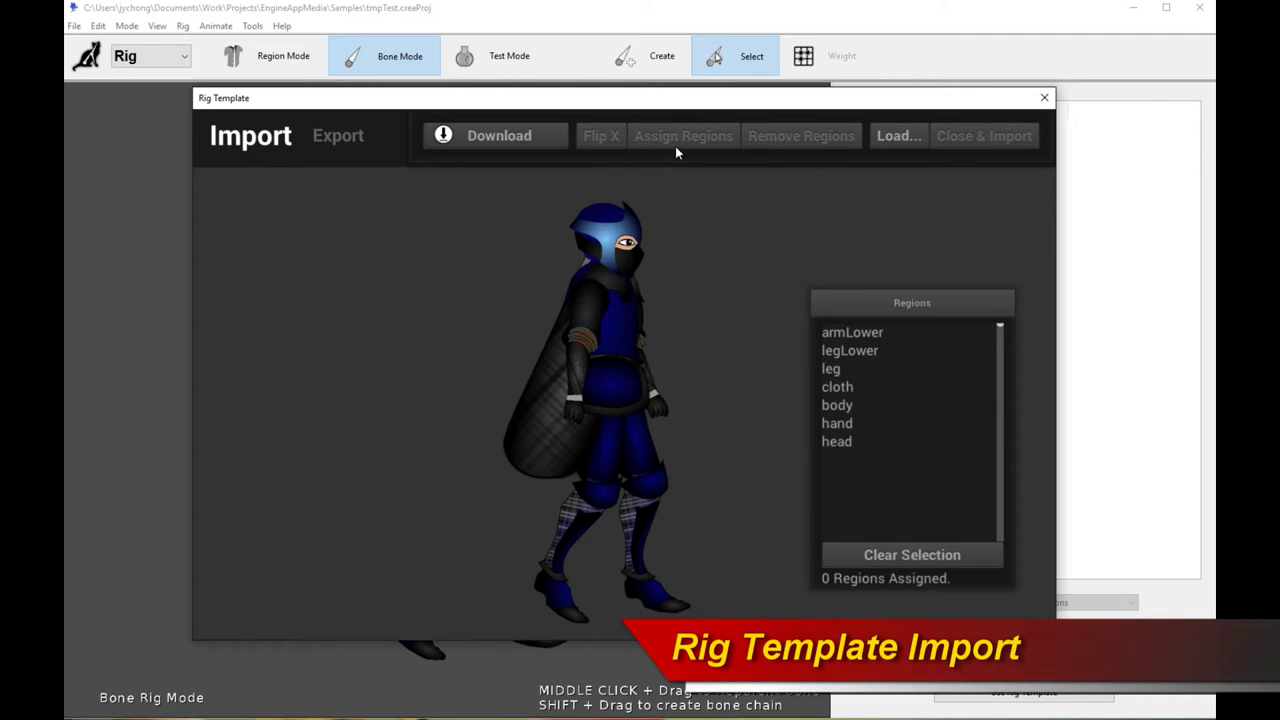
click(517, 135)
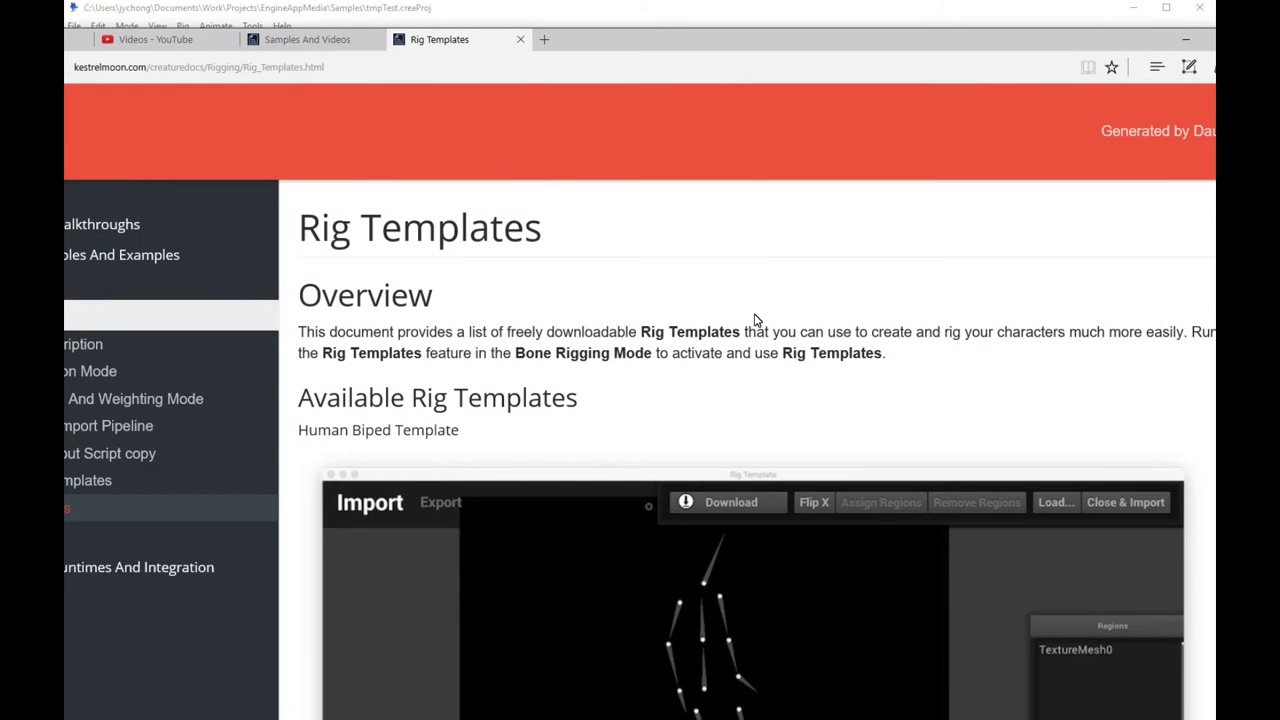
Step: Scroll the Rig Templates page to the Biped Human Template and save its file with Save target as
scroll(755, 320, down, 2)
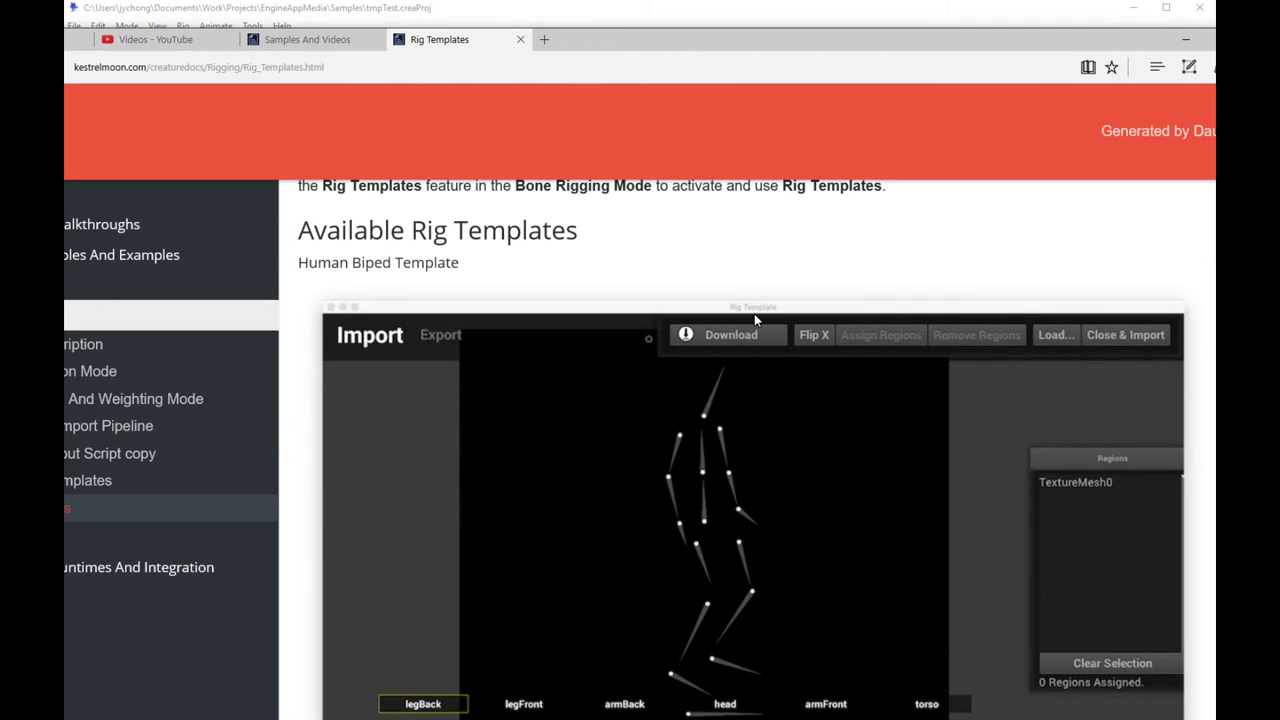
scroll(754, 313, down, 1)
scroll(756, 318, up, 2)
scroll(756, 320, up, 1)
scroll(756, 320, down, 5)
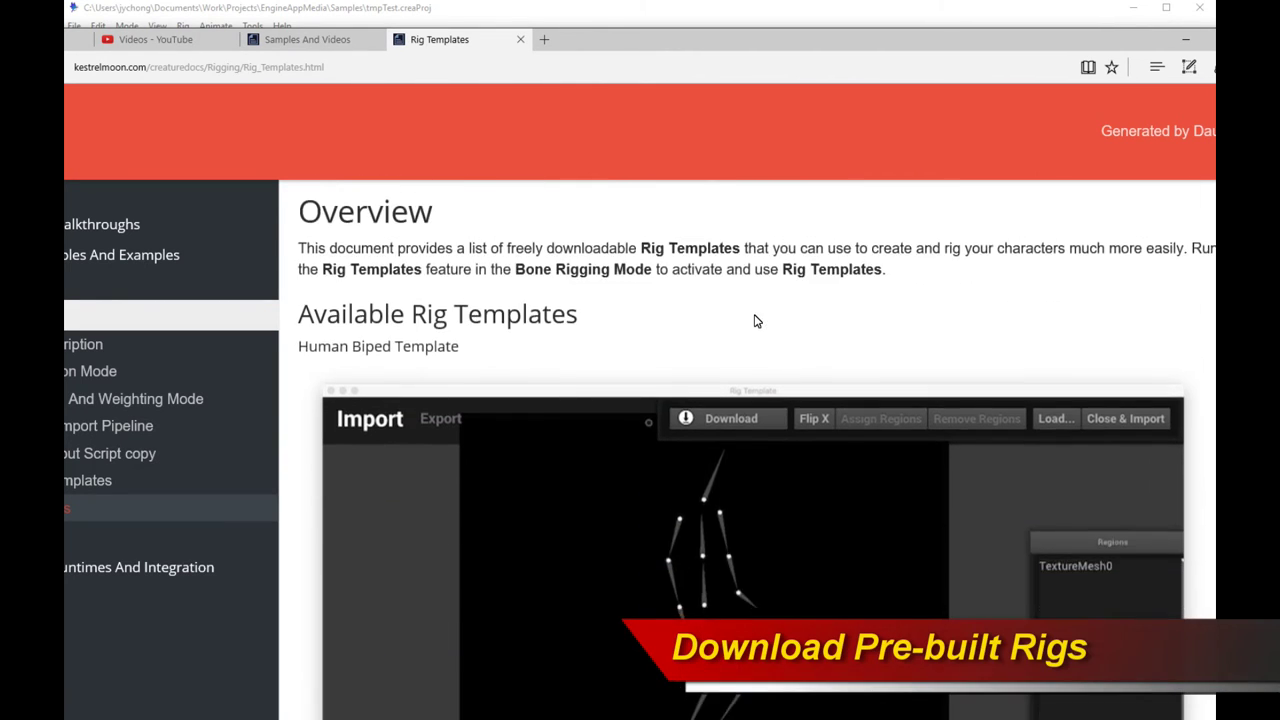
scroll(755, 320, down, 8)
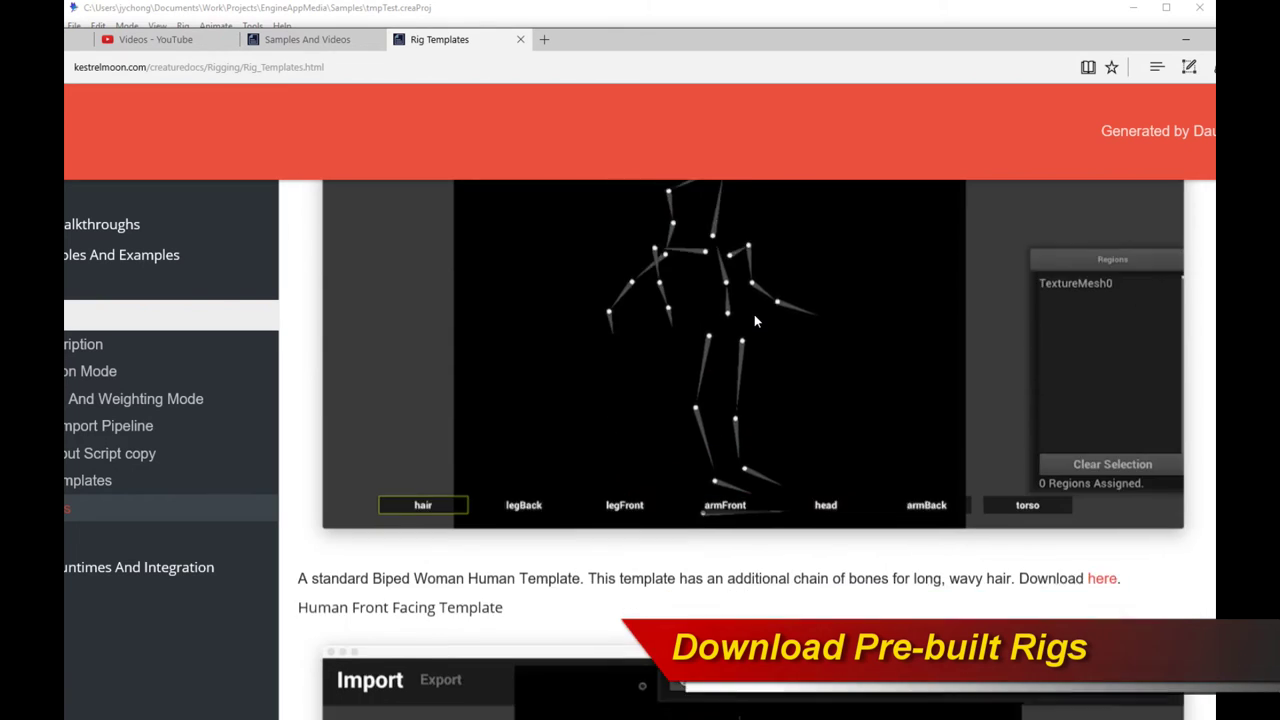
scroll(755, 318, up, 13)
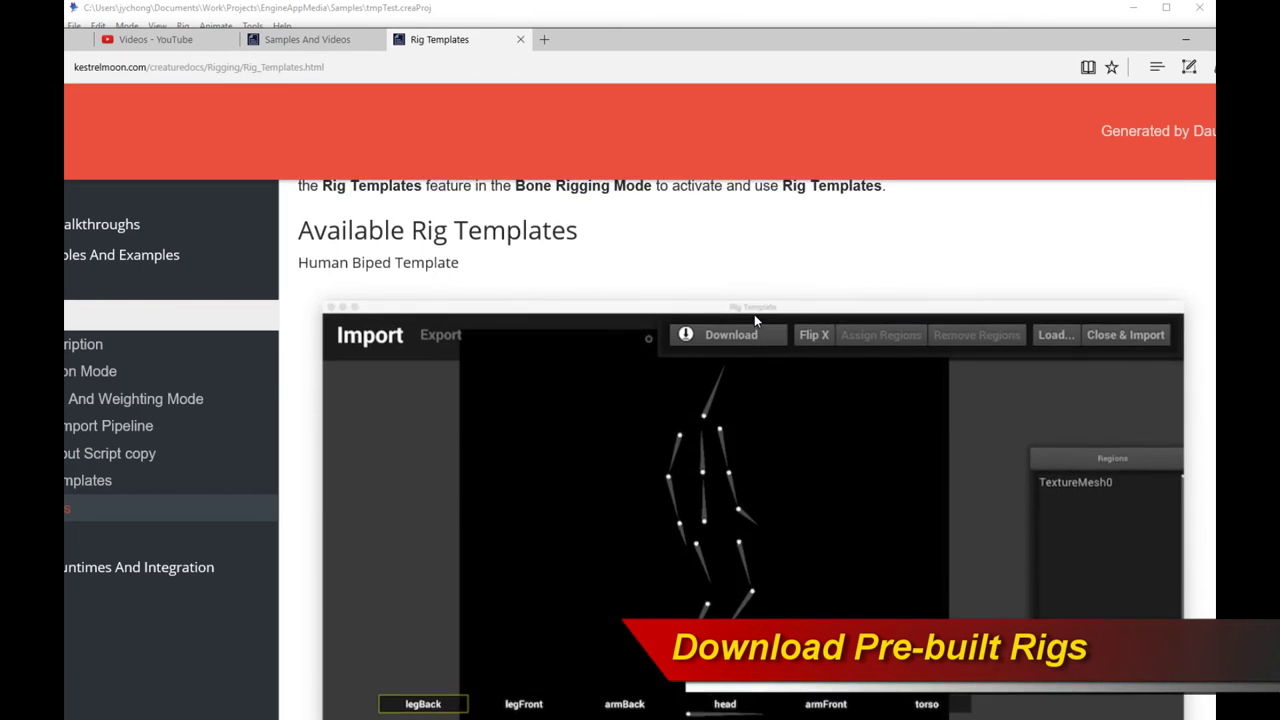
scroll(755, 320, down, 2)
scroll(754, 320, down, 5)
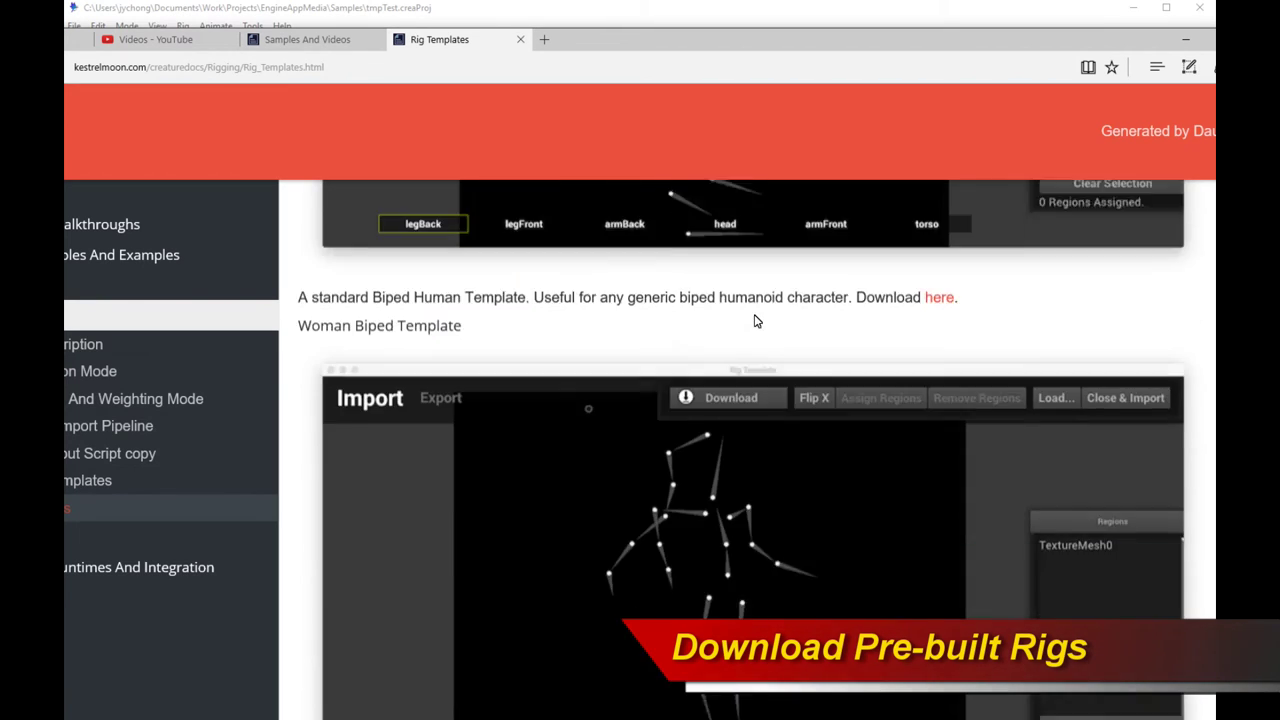
scroll(754, 320, down, 3)
scroll(755, 318, down, 5)
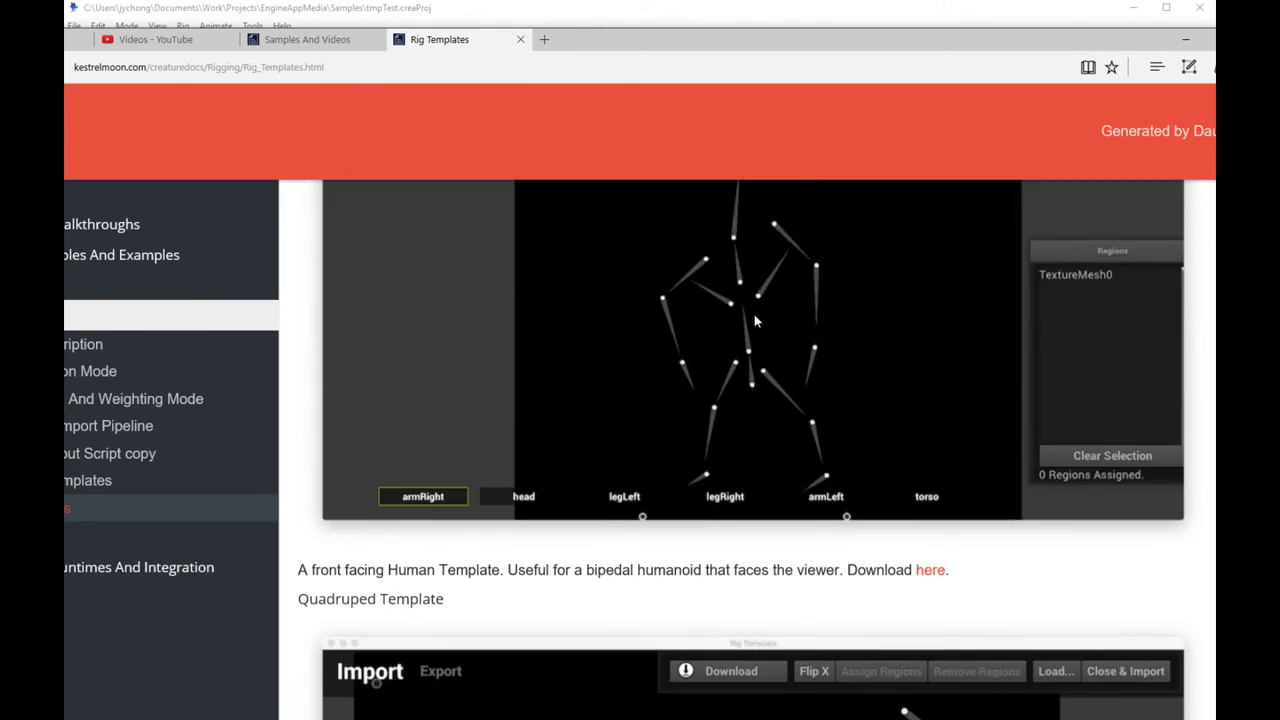
scroll(755, 318, up, 2)
scroll(756, 320, down, 3)
scroll(755, 320, down, 5)
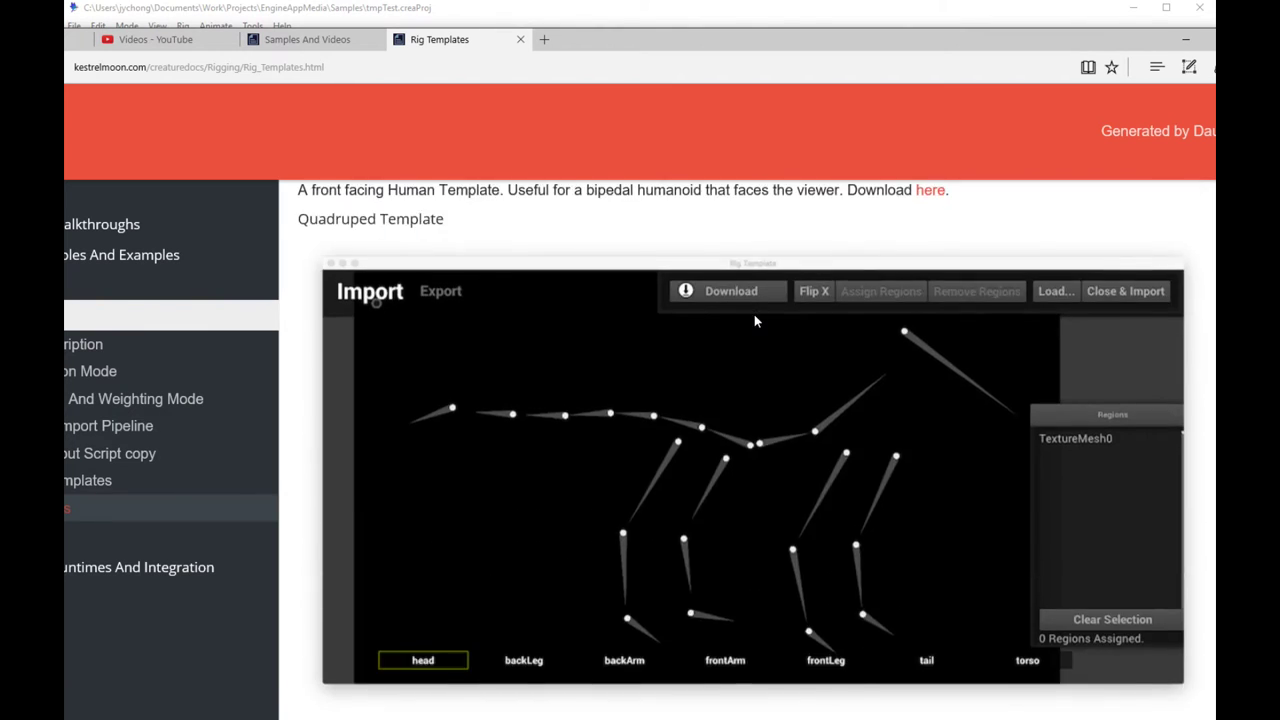
scroll(754, 314, down, 4)
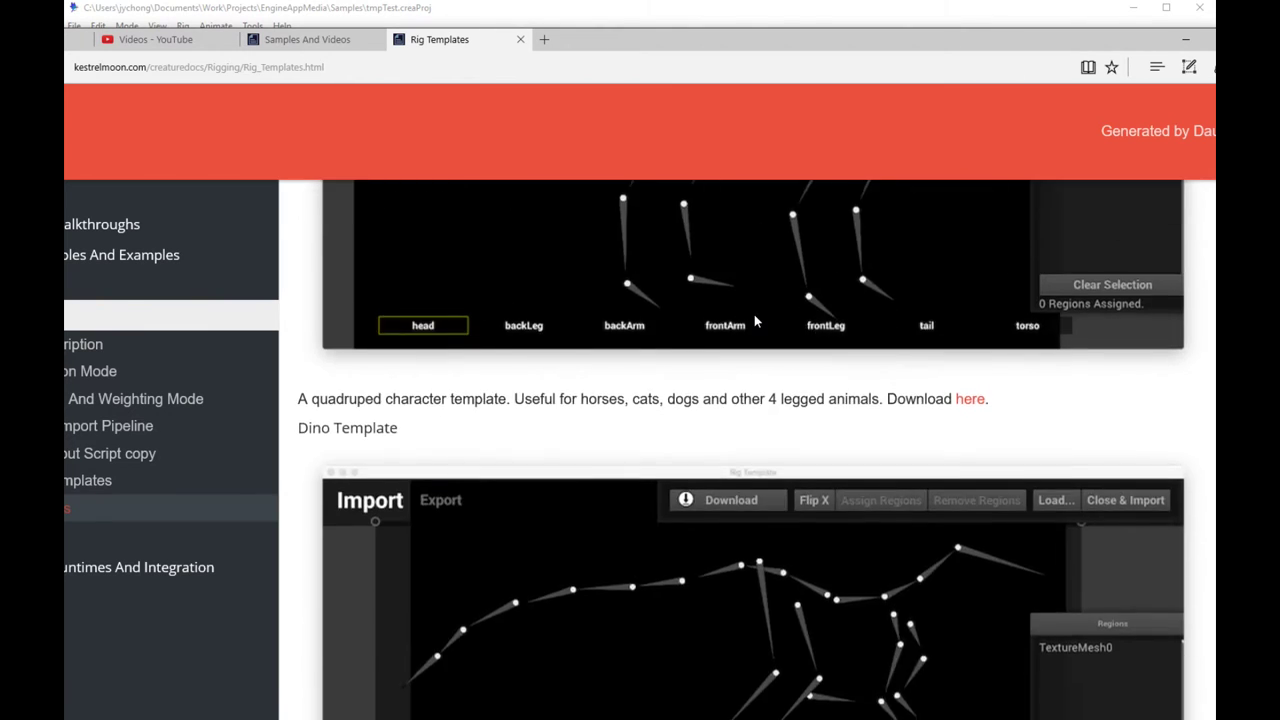
scroll(754, 315, up, 3)
scroll(755, 318, down, 5)
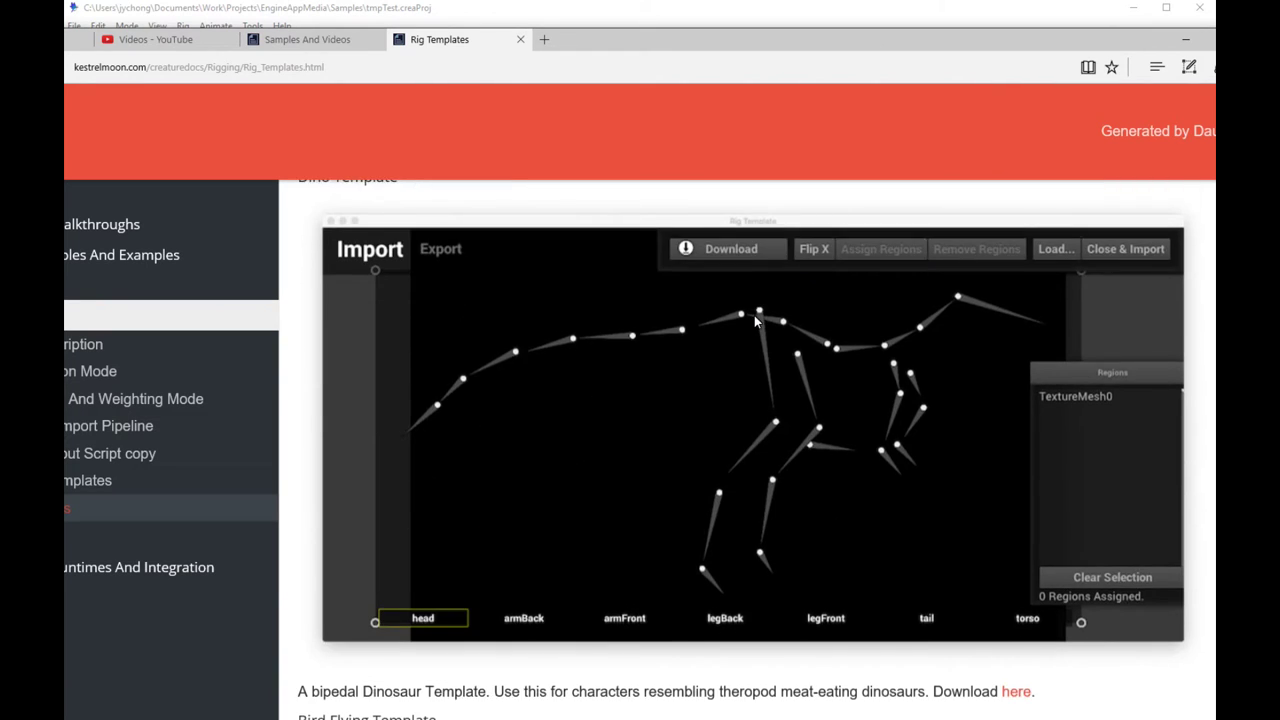
scroll(816, 340, down, 4)
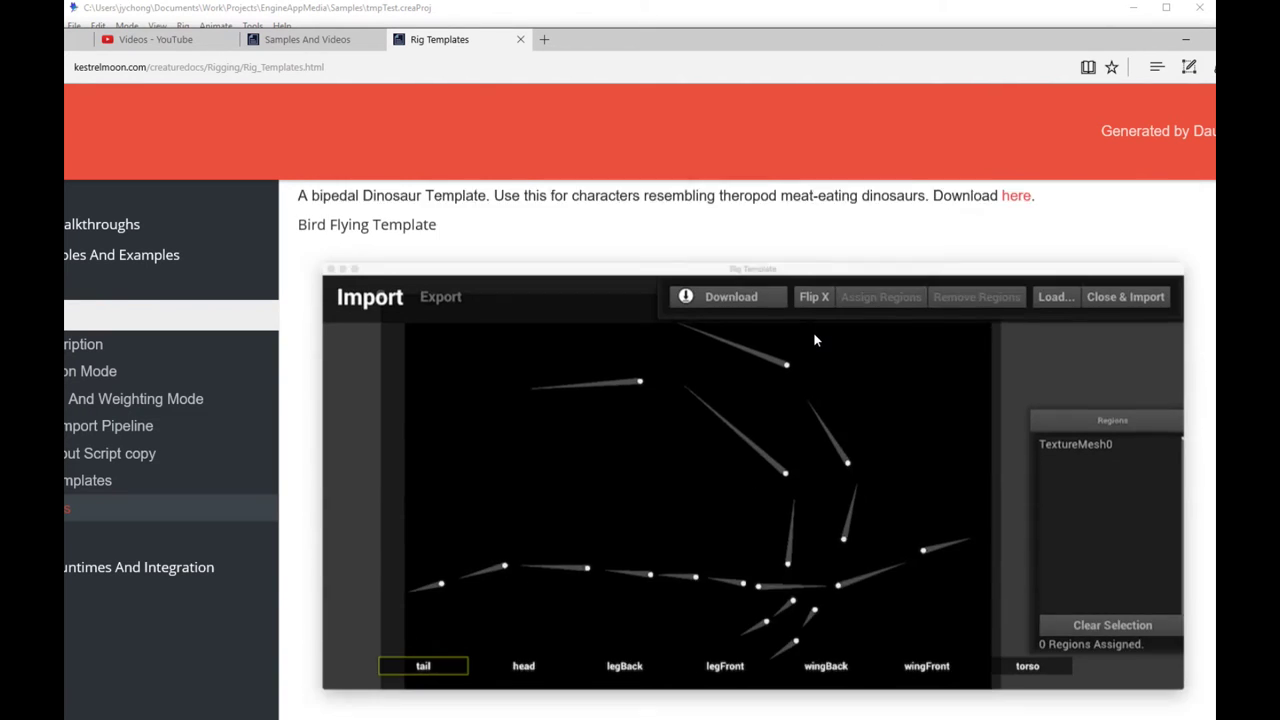
scroll(813, 332, up, 9)
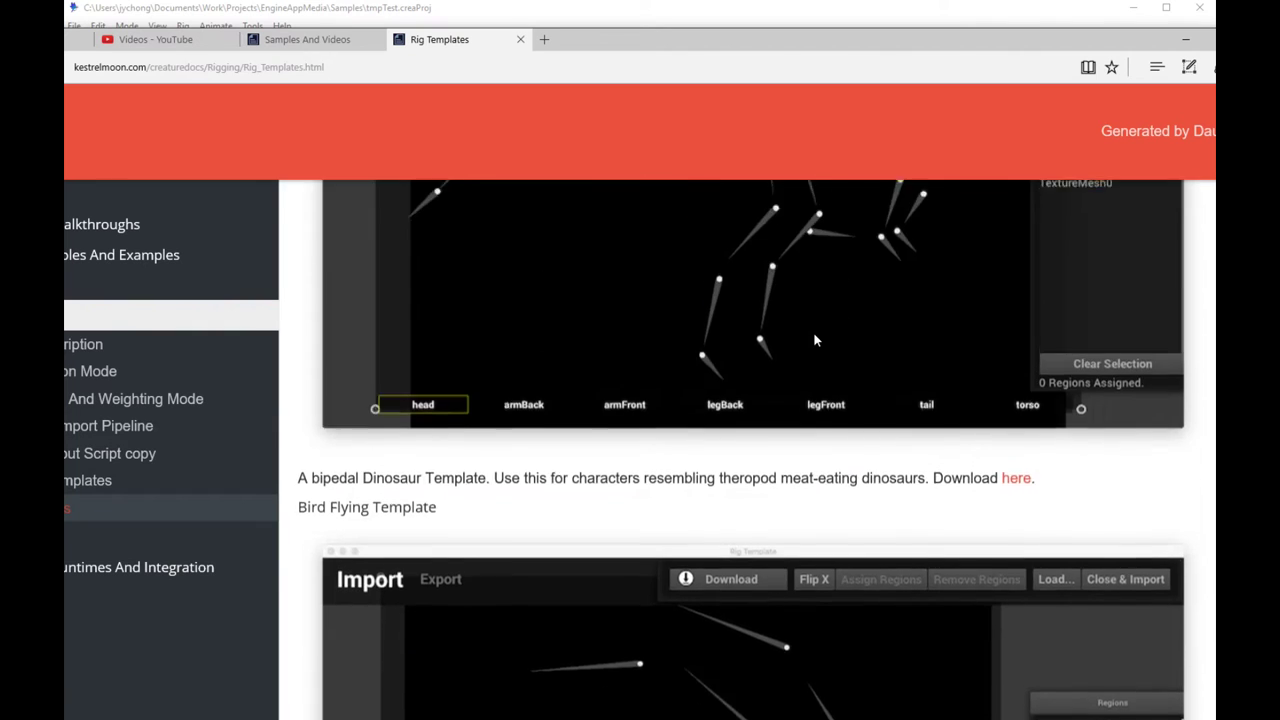
scroll(815, 340, up, 10)
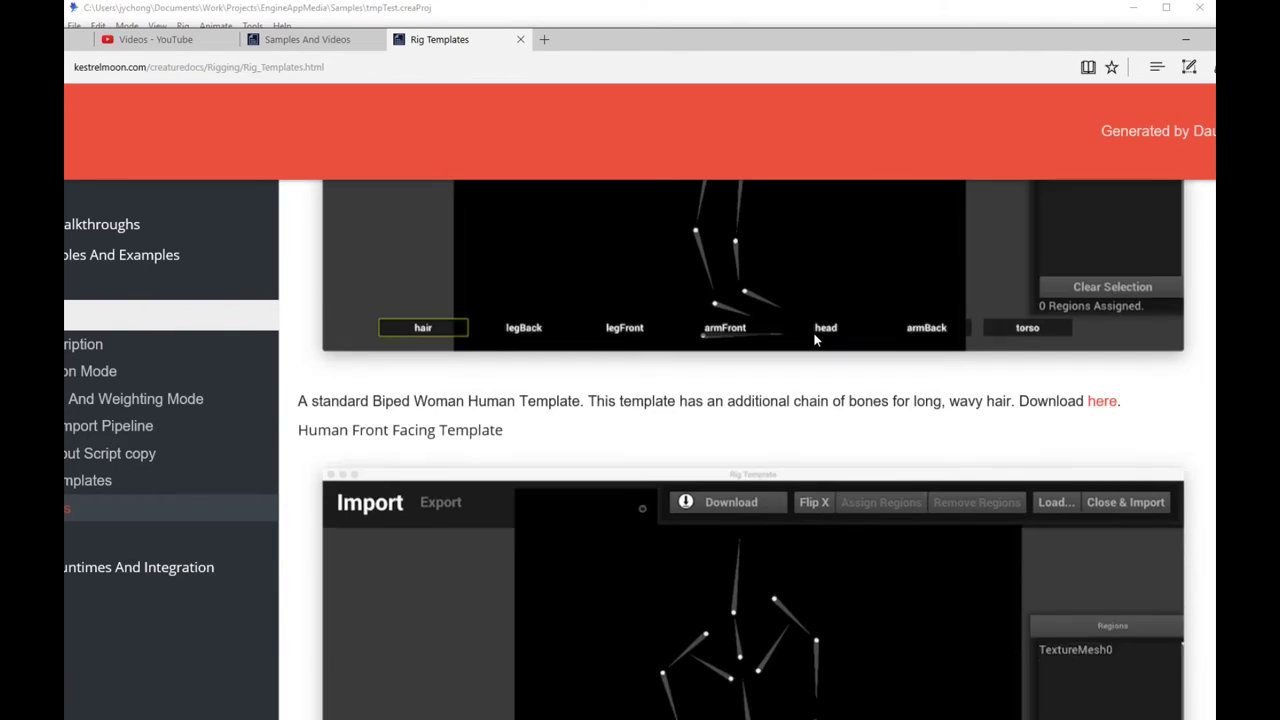
scroll(885, 351, up, 5)
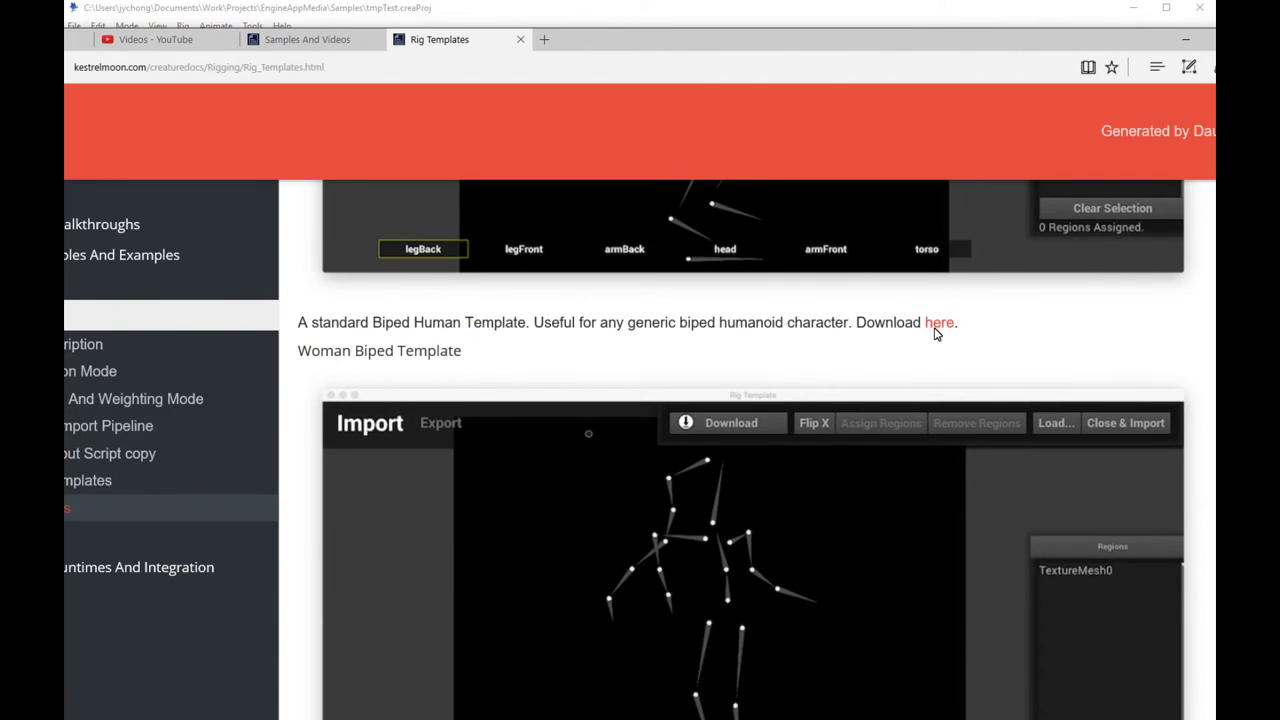
scroll(935, 333, down, 2)
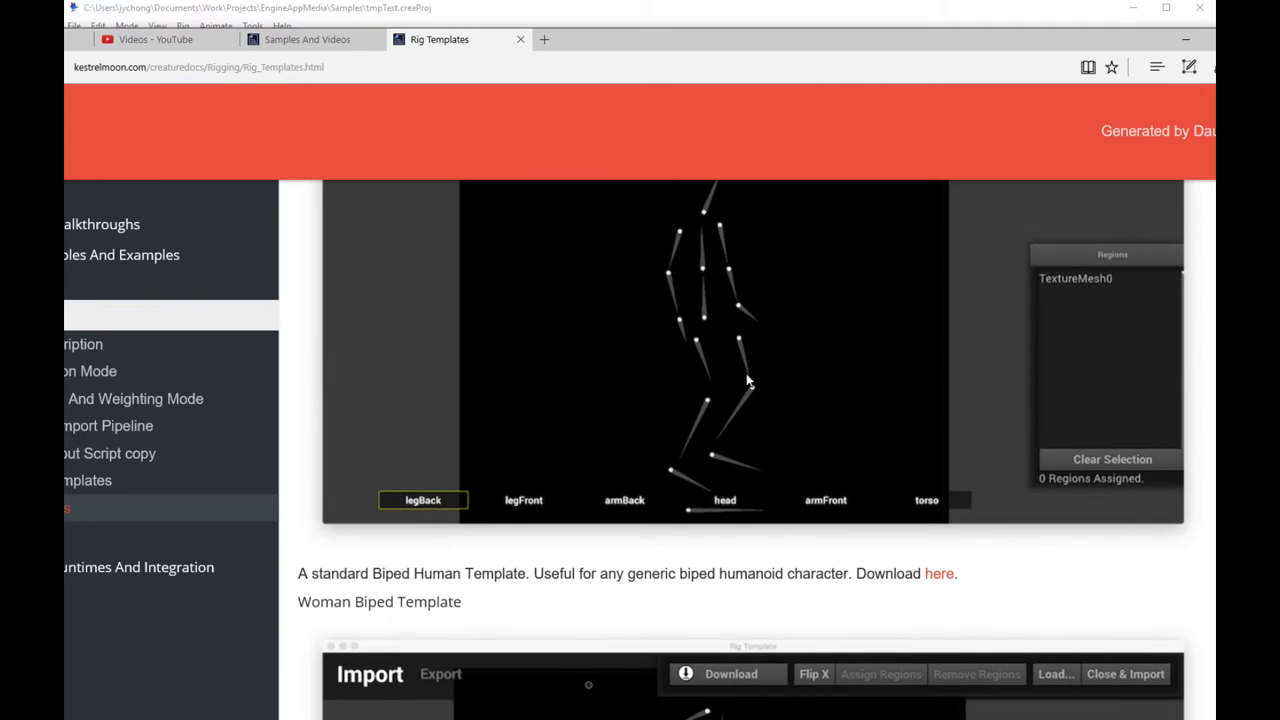
right_click(948, 574)
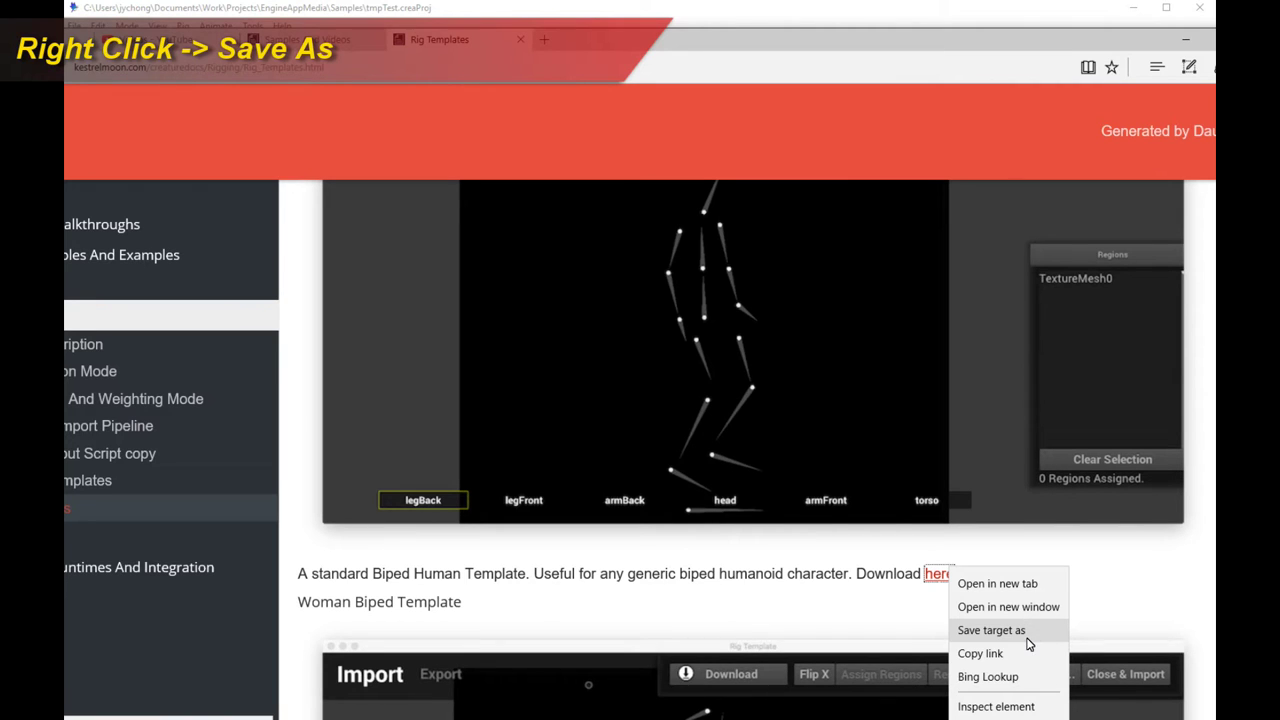
click(1030, 640)
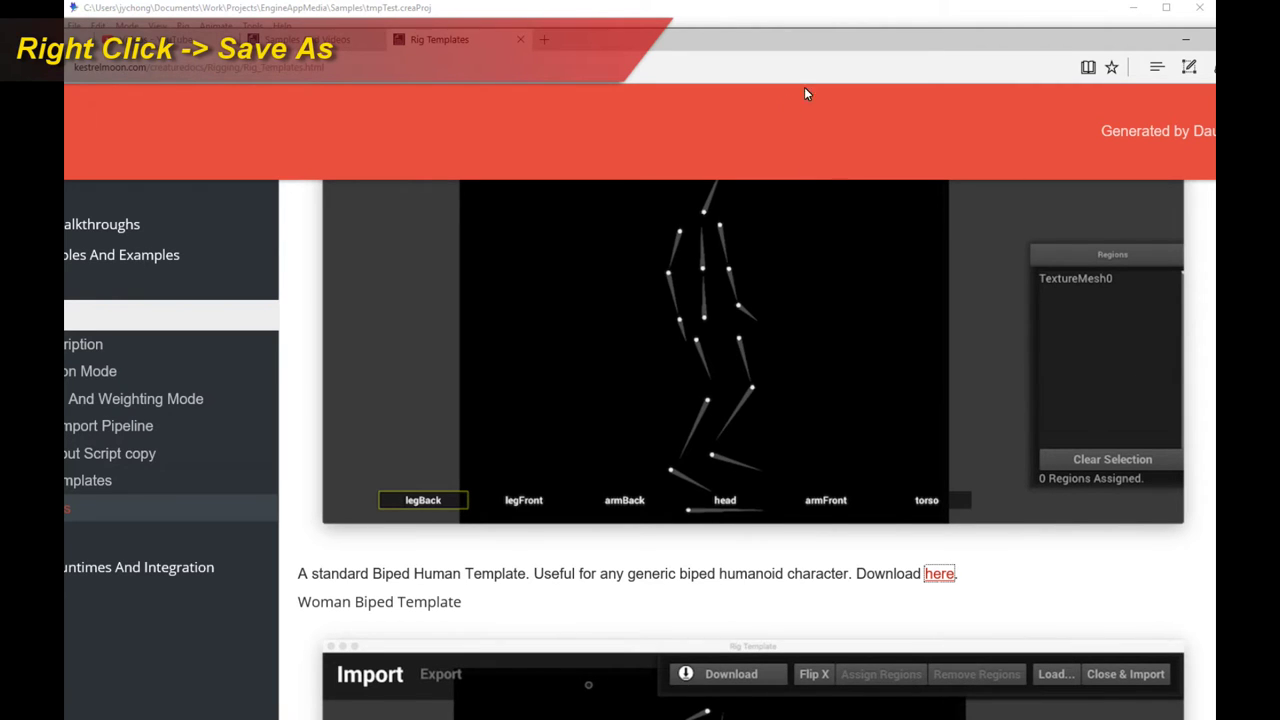
Step: Back in Creature, load templateHuman.creaRig from the RigTemplates folder into the Rig Template window
click(1175, 47)
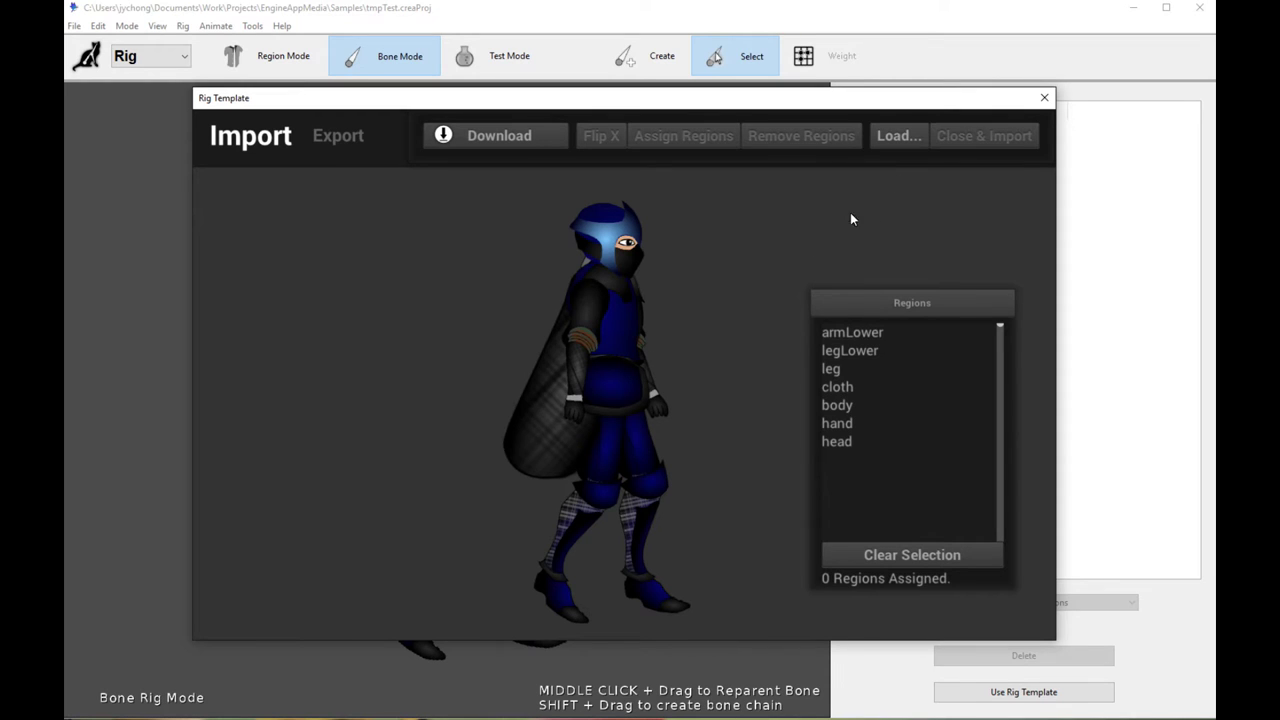
click(900, 137)
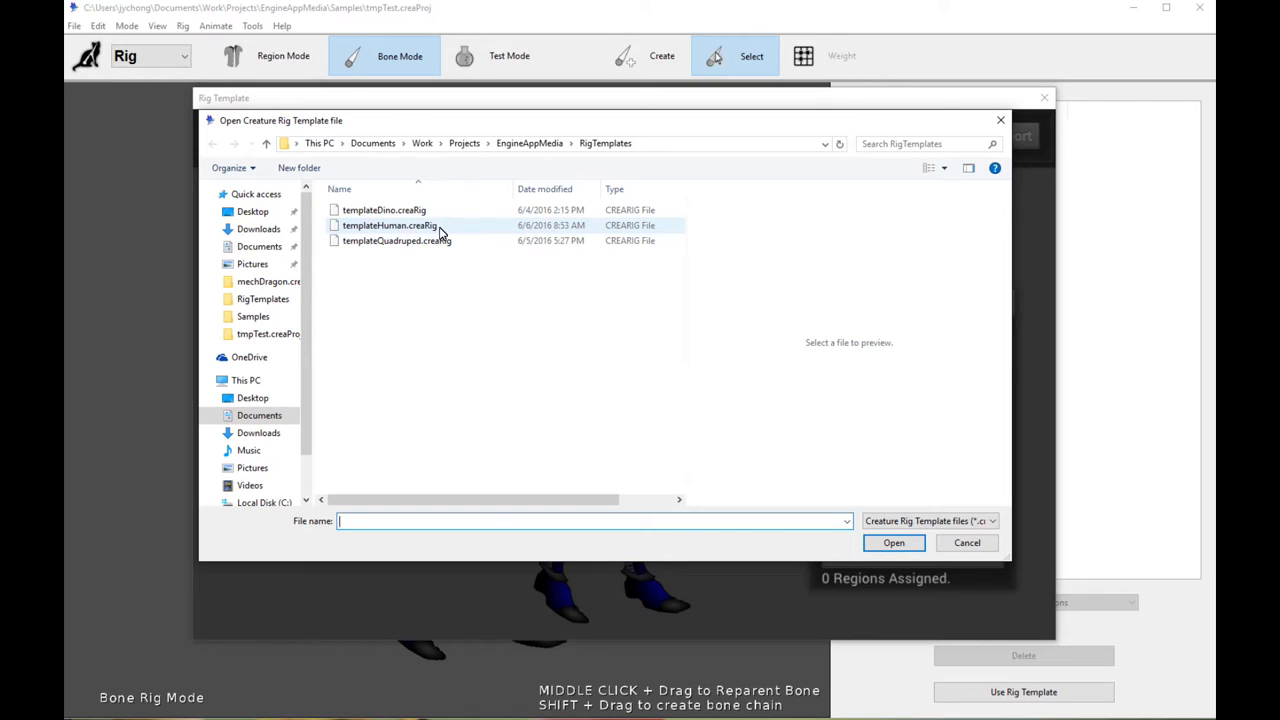
click(385, 232)
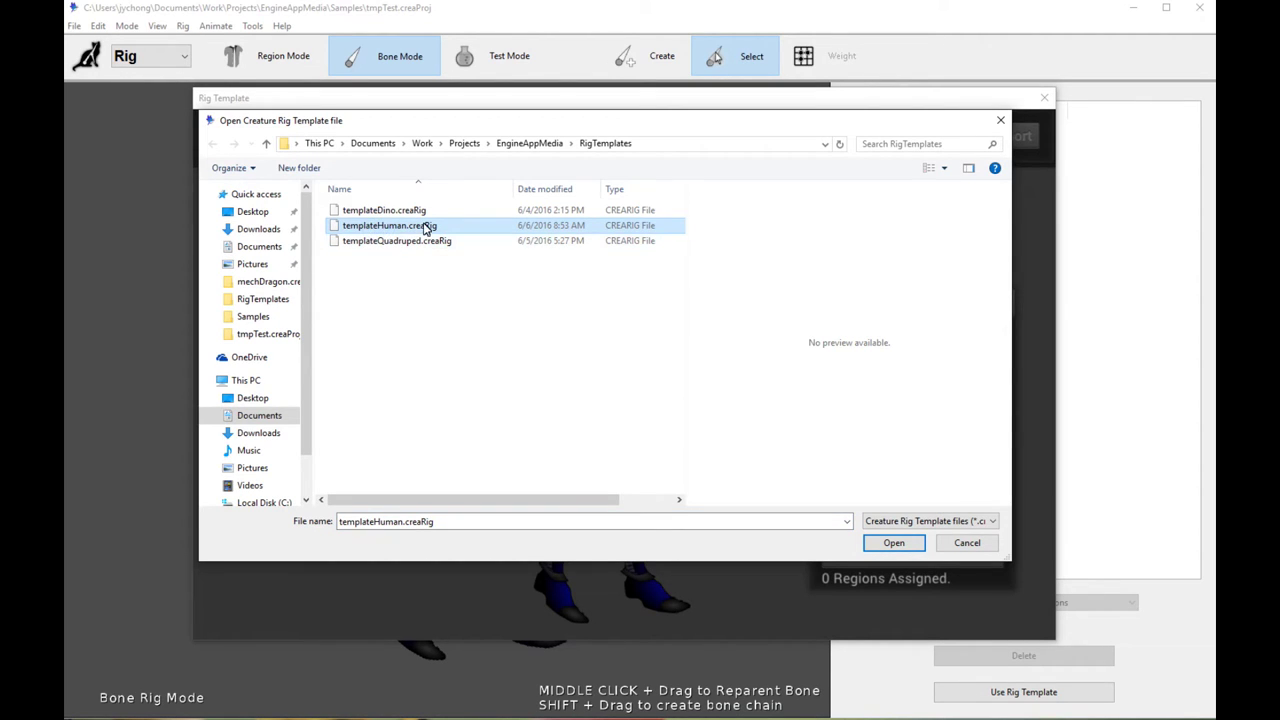
click(893, 544)
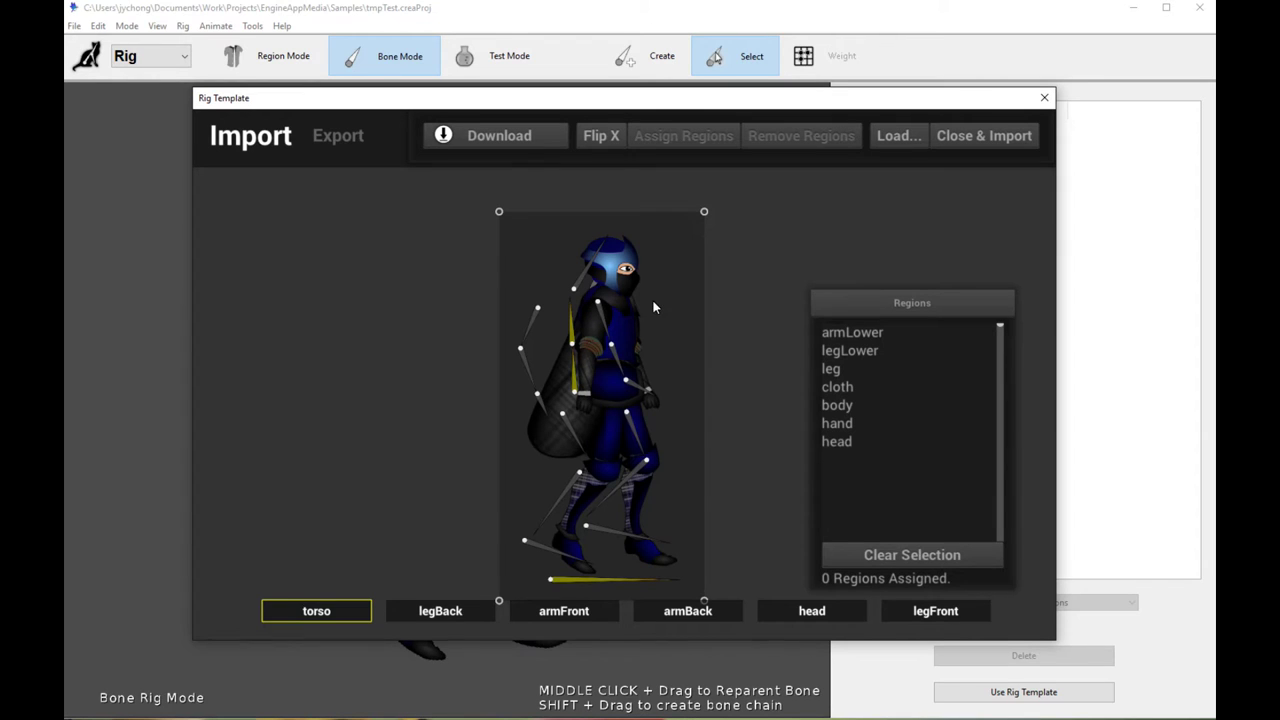
Step: Scale and narrow the template skeleton to fit the ninja's body
drag(499, 213, 542, 241)
scroll(728, 353, up, 2)
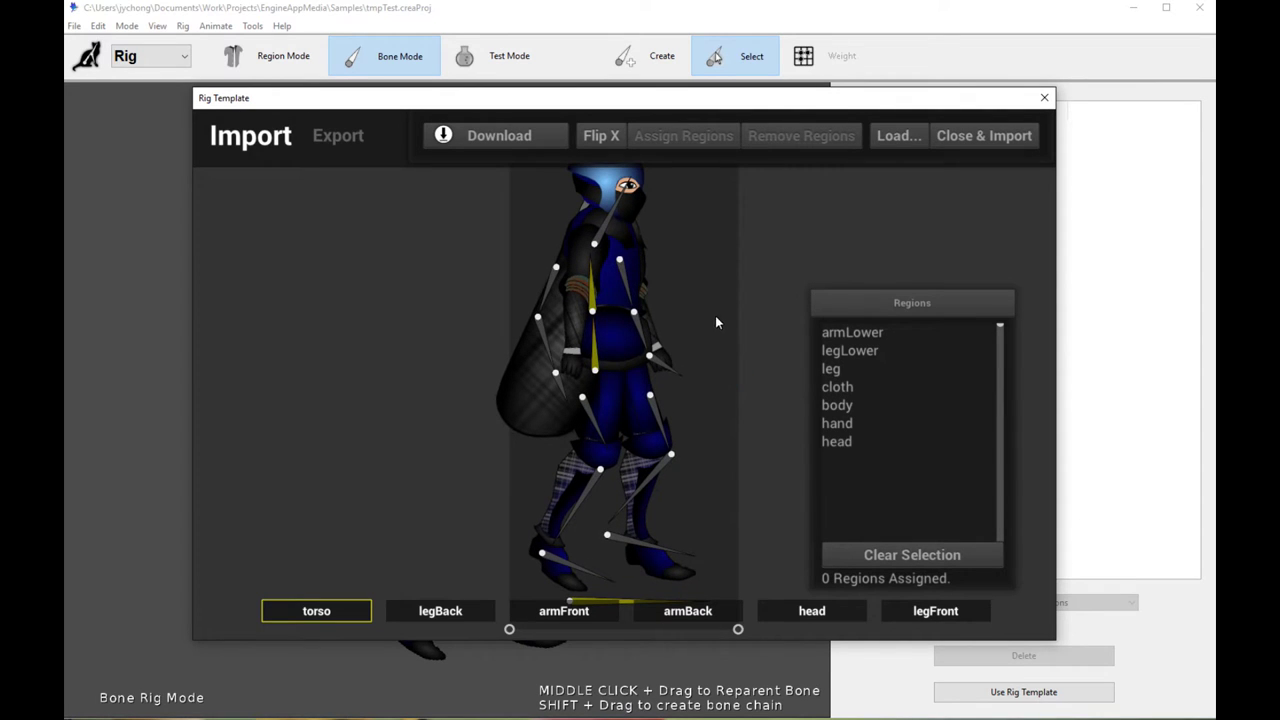
scroll(640, 280, down, 2)
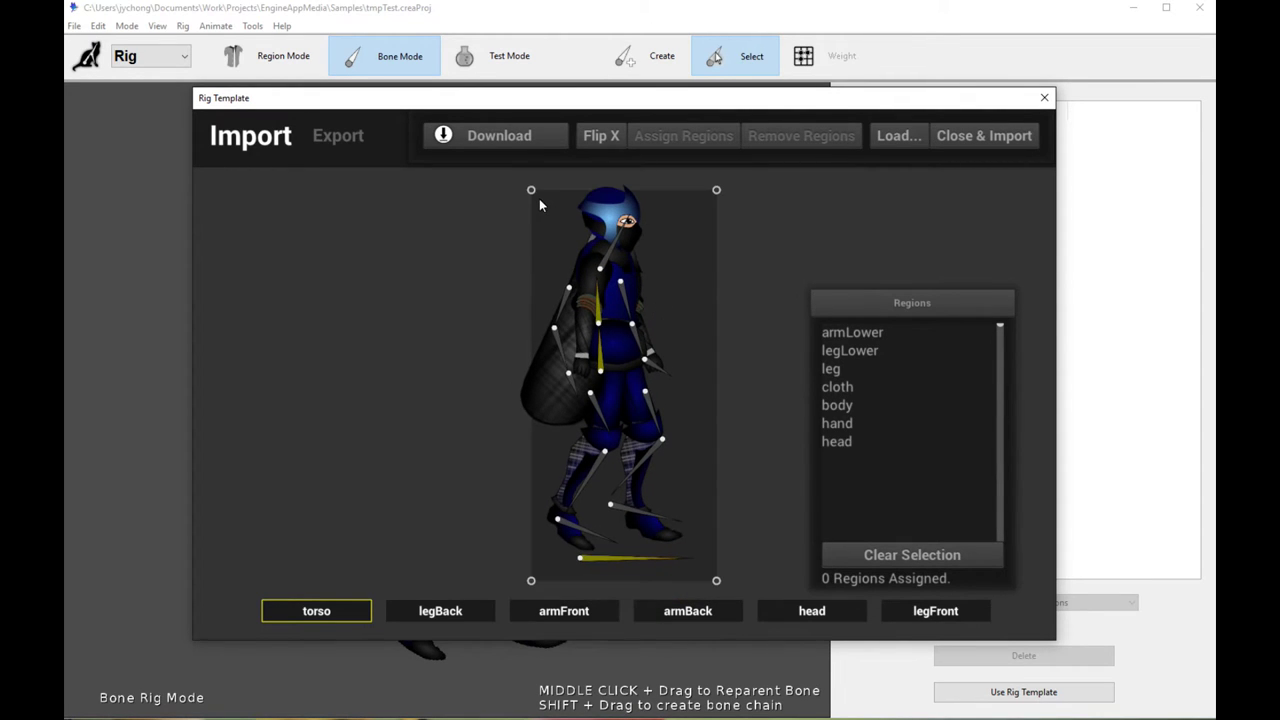
drag(539, 201, 554, 203)
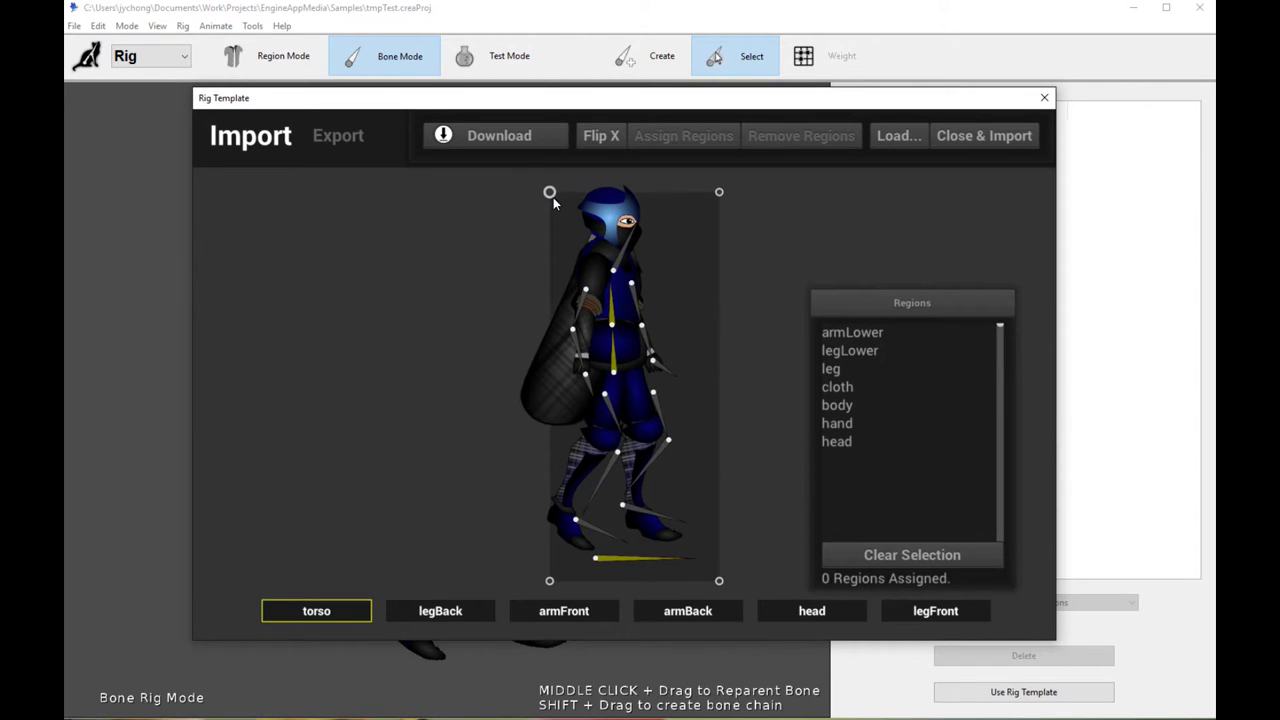
scroll(688, 410, up, 3)
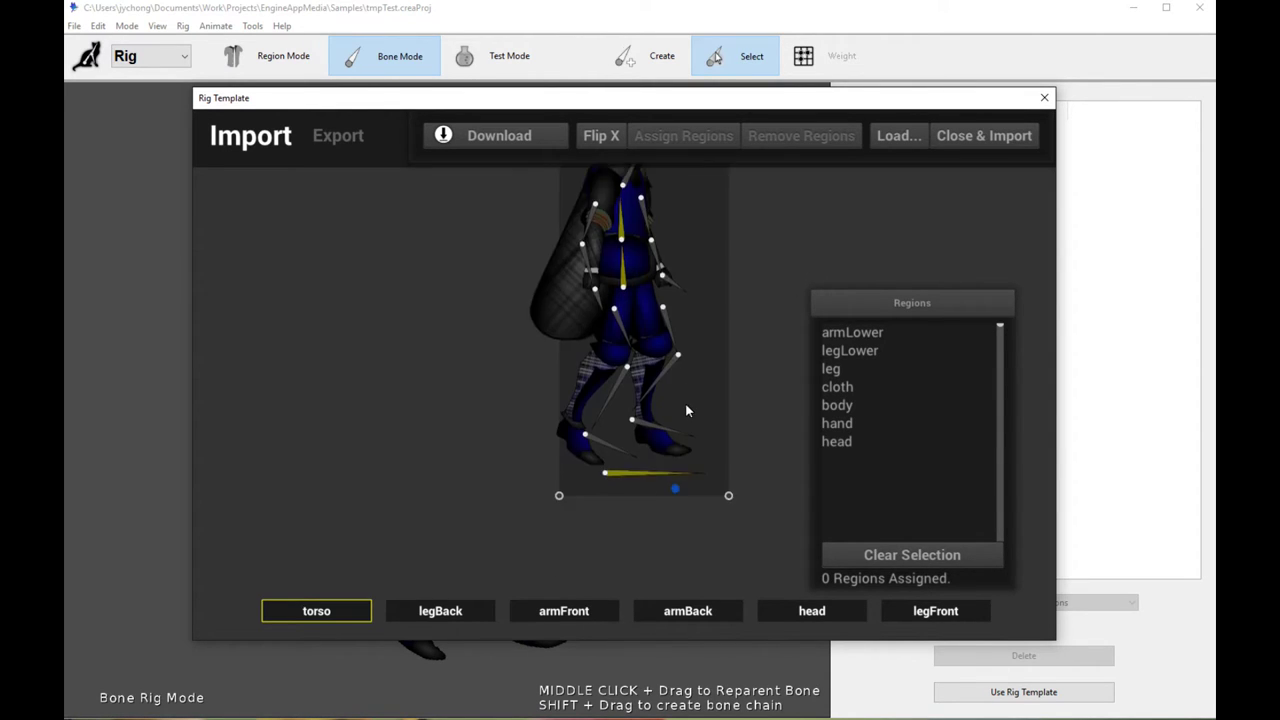
Step: Fit both leg bone chains to the ninja's legs, knees and boots
drag(628, 322, 545, 468)
mouse_move(590, 505)
mouse_down()
mouse_move(615, 505)
mouse_move(592, 502)
mouse_up()
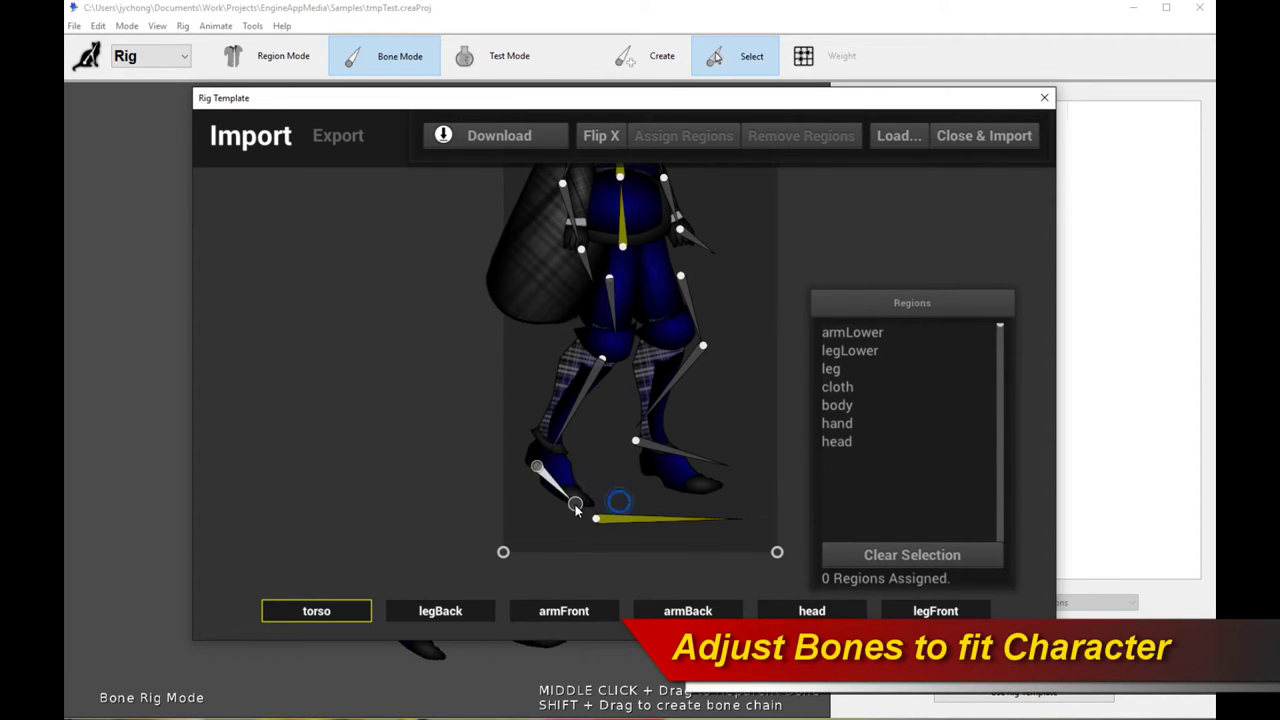
click(680, 276)
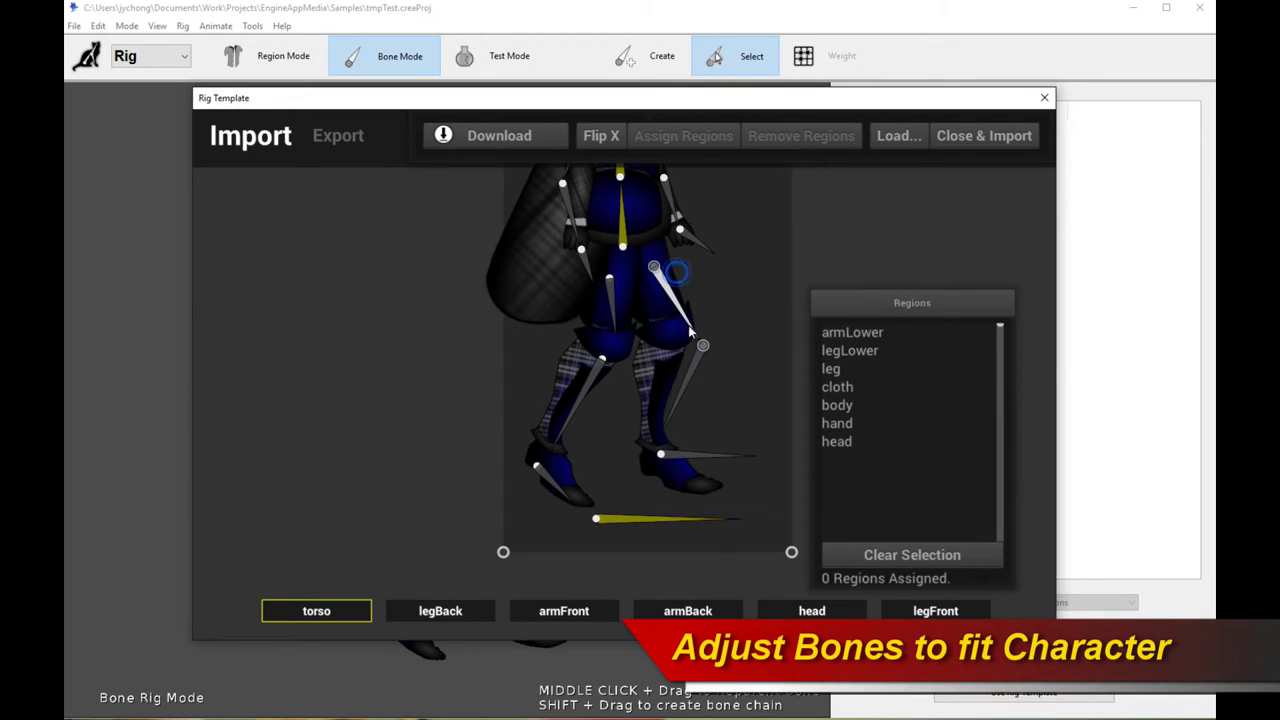
drag(703, 345, 643, 378)
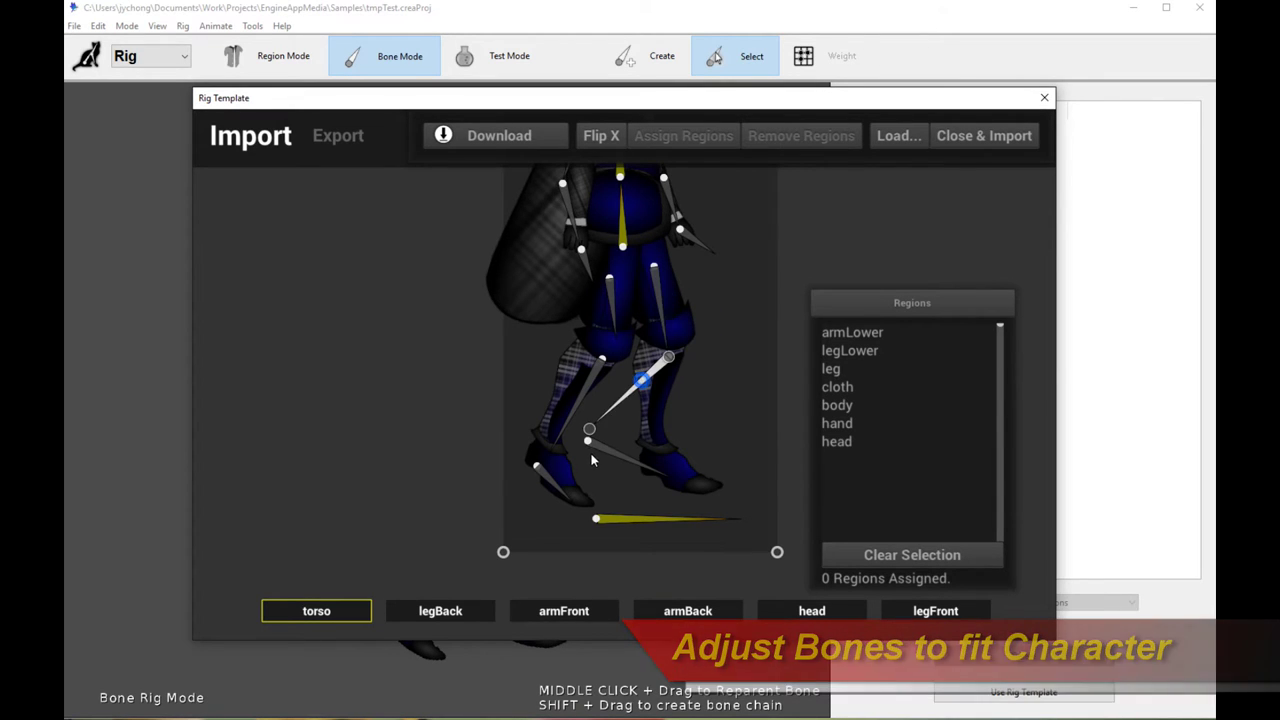
drag(590, 432, 716, 495)
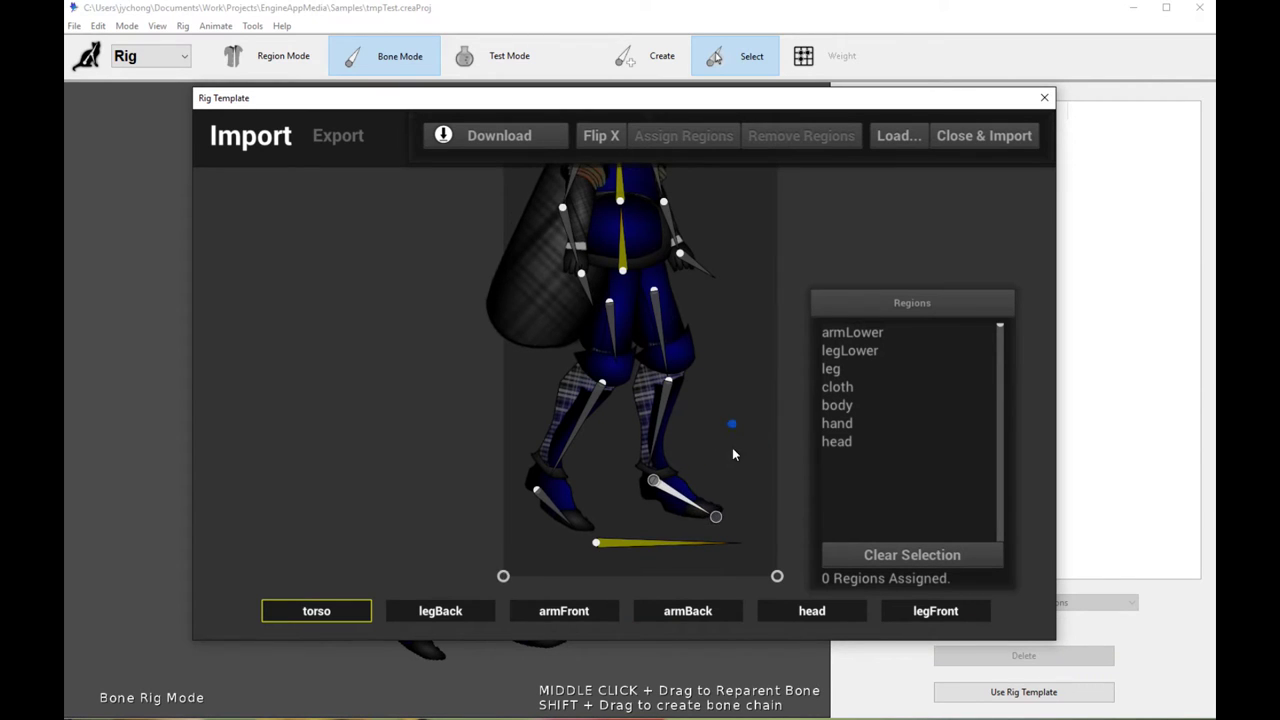
Step: Align the back arm, hand and head bones with the character, then reframe the preview
scroll(732, 455, up, 5)
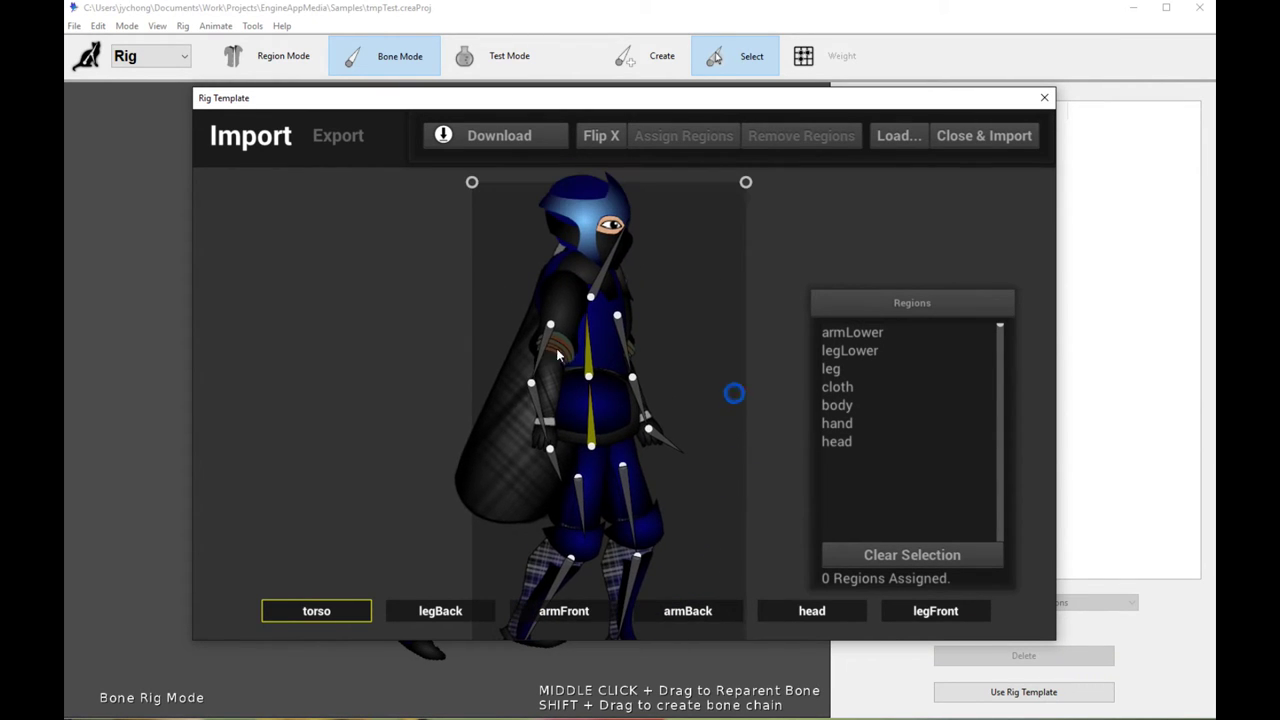
drag(540, 340, 554, 482)
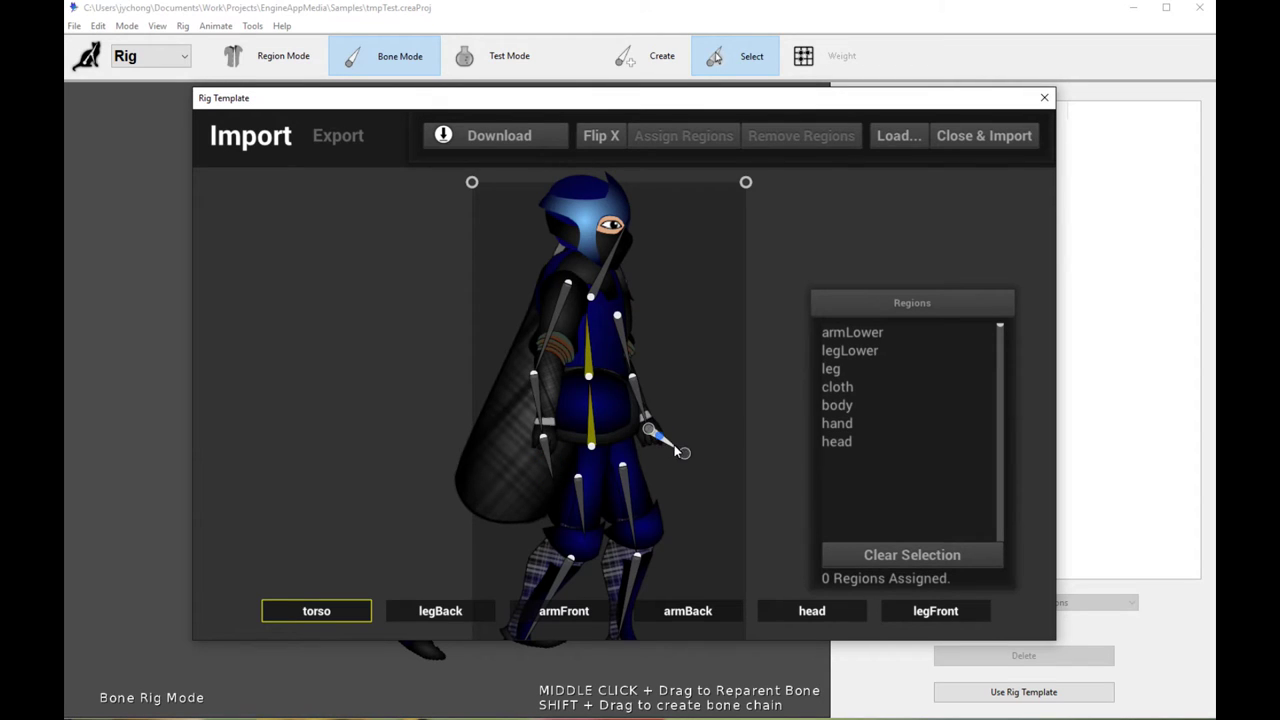
drag(643, 403, 632, 376)
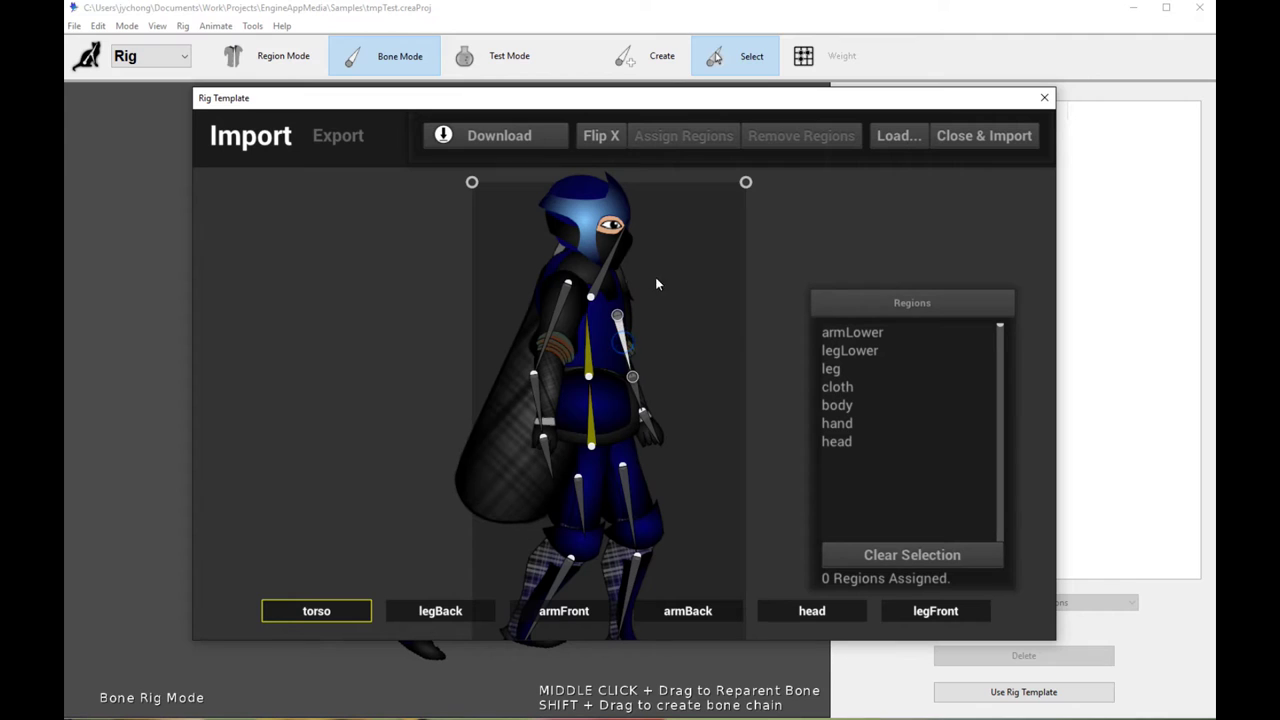
drag(616, 244, 595, 272)
scroll(658, 272, down, 4)
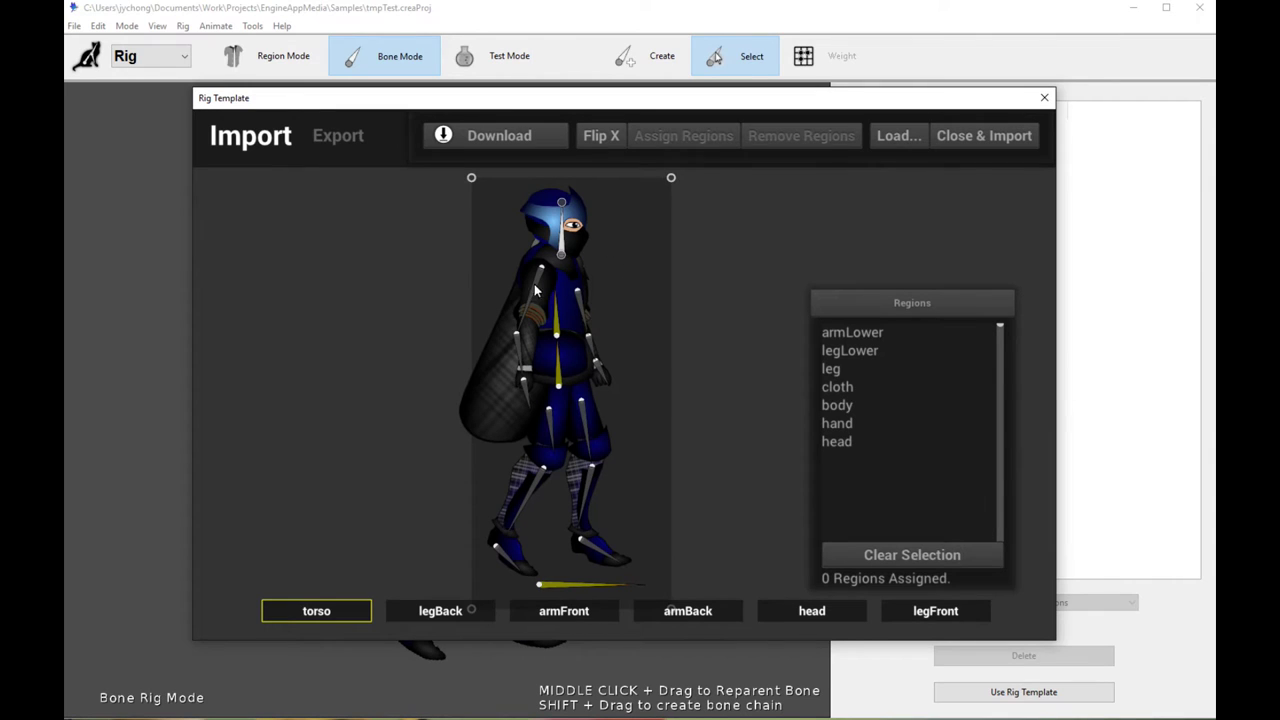
scroll(682, 404, up, 3)
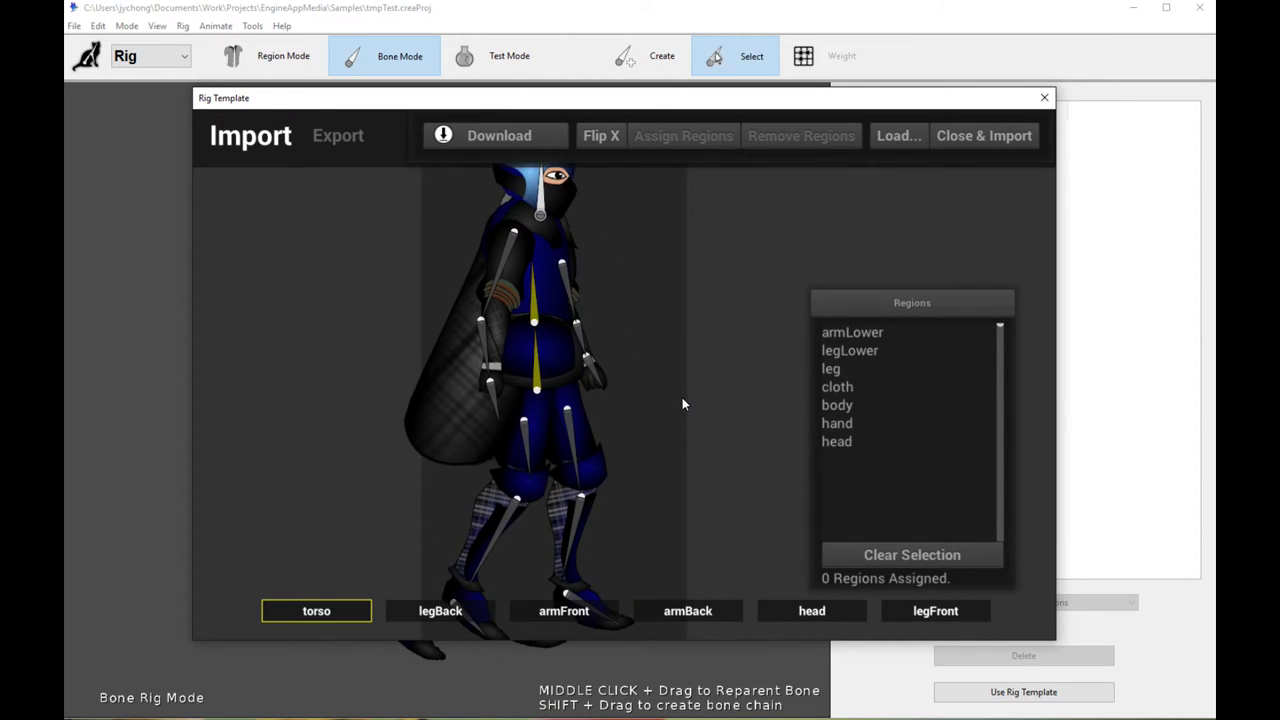
scroll(676, 345, down, 3)
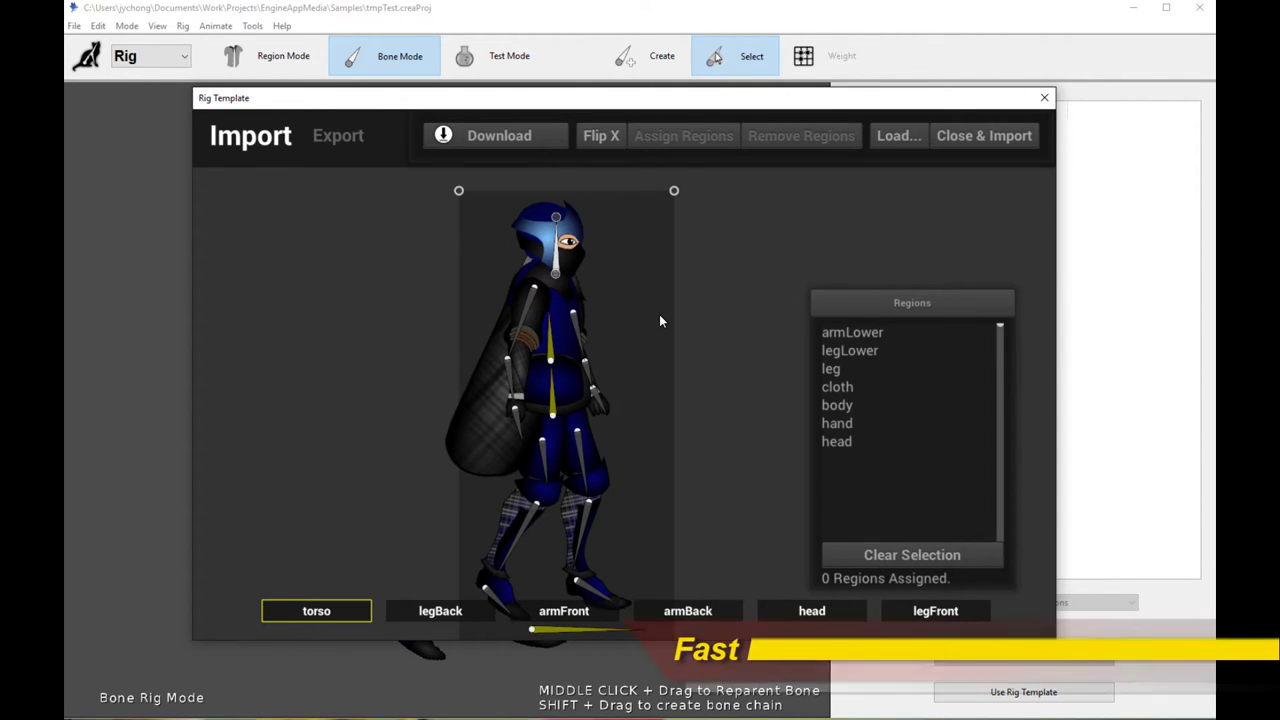
scroll(640, 330, up, 2)
drag(664, 298, 691, 325)
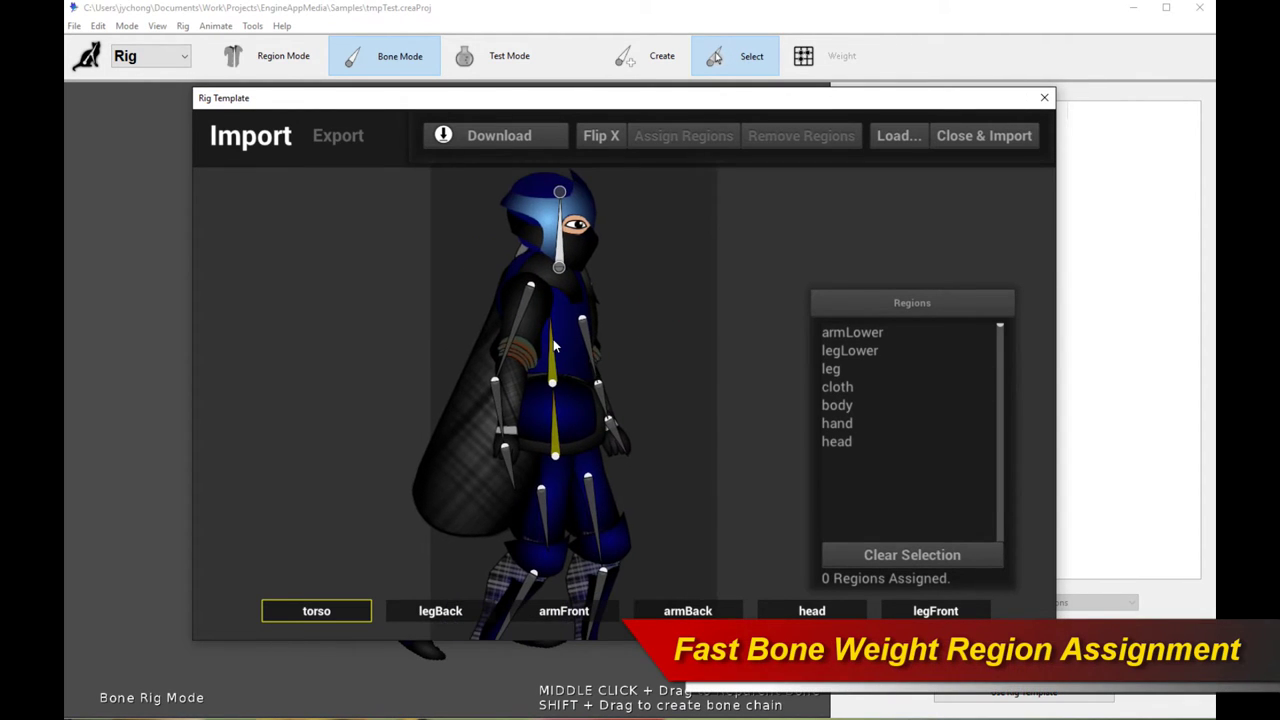
drag(563, 357, 575, 337)
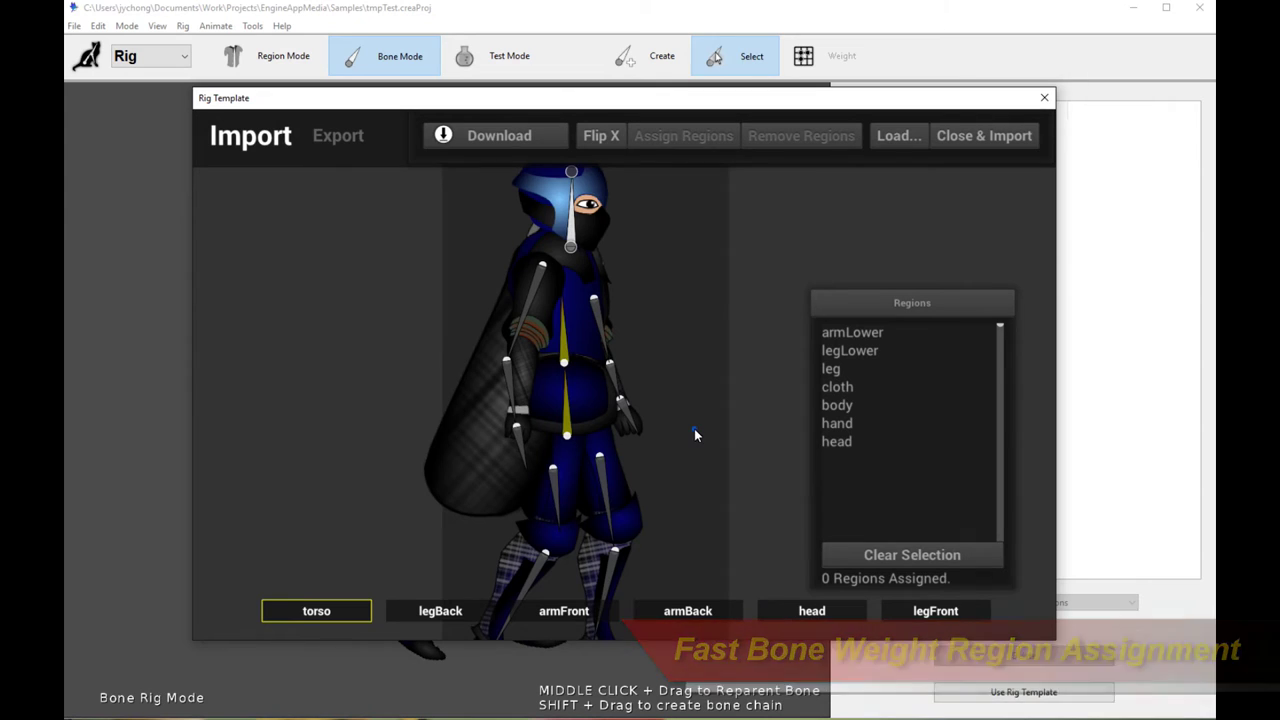
drag(697, 431, 698, 443)
scroll(698, 439, down, 1)
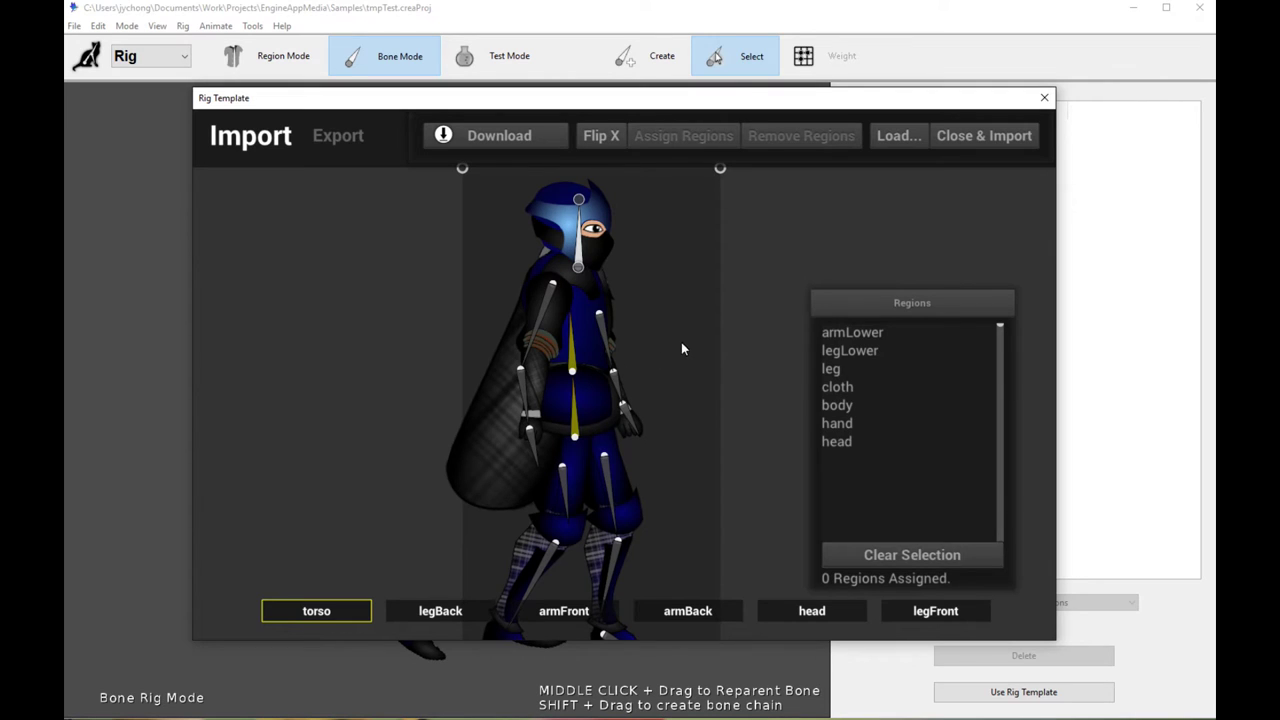
scroll(688, 340, down, 2)
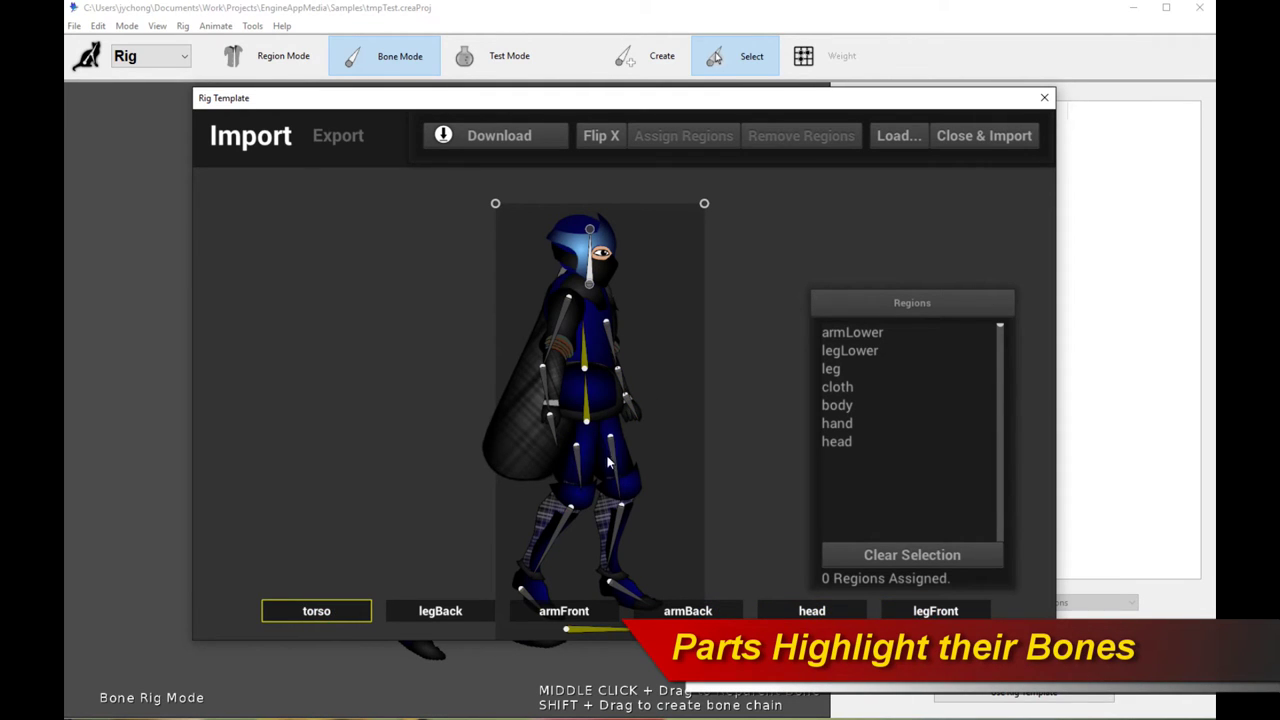
scroll(632, 416, up, 2)
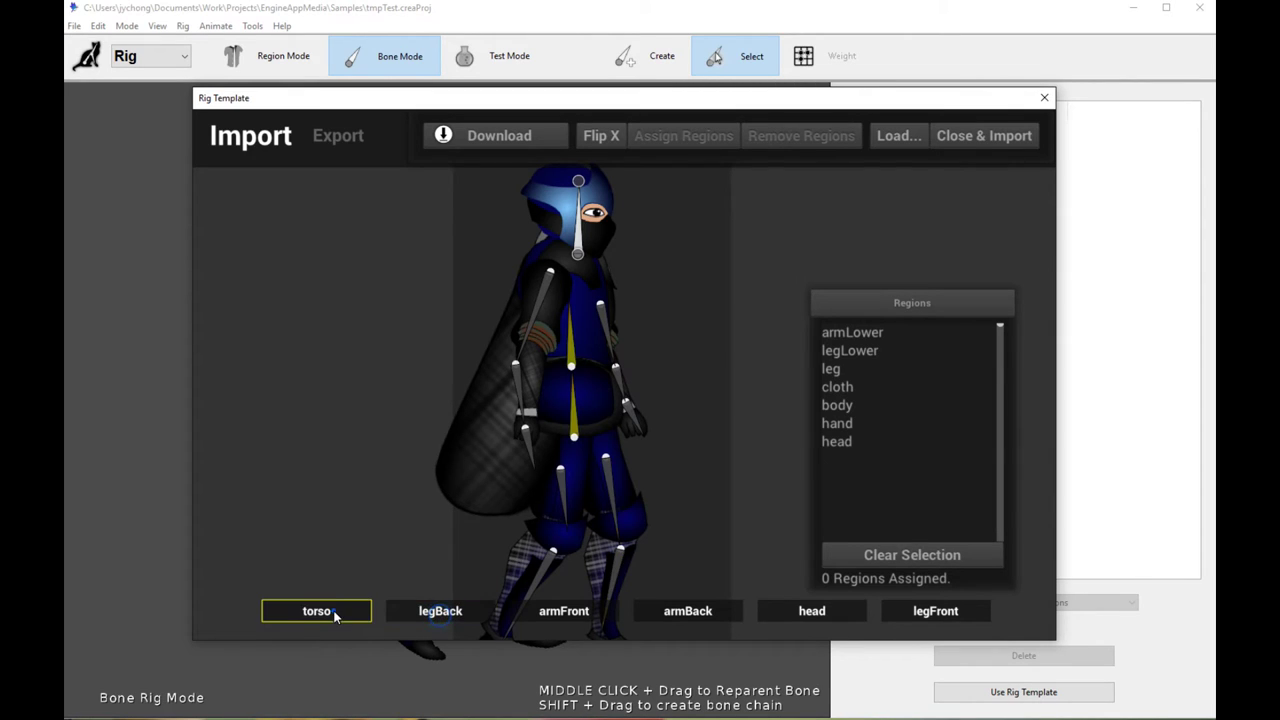
click(575, 613)
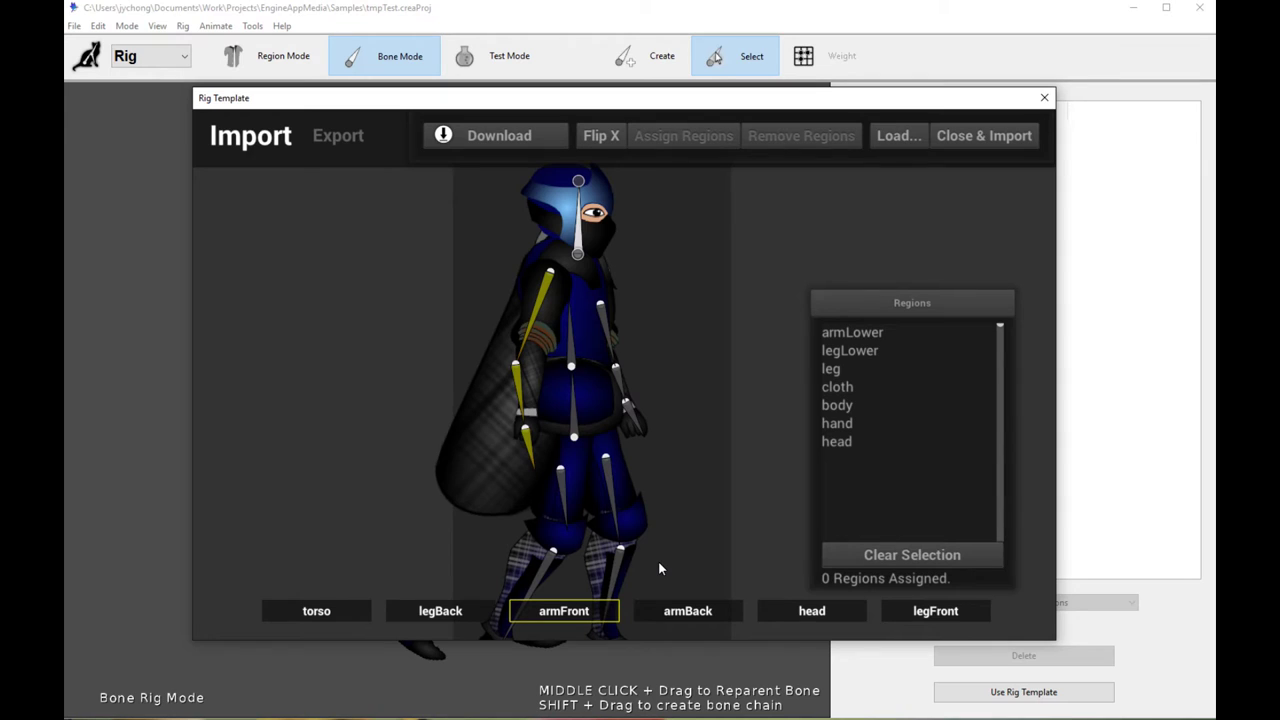
click(333, 620)
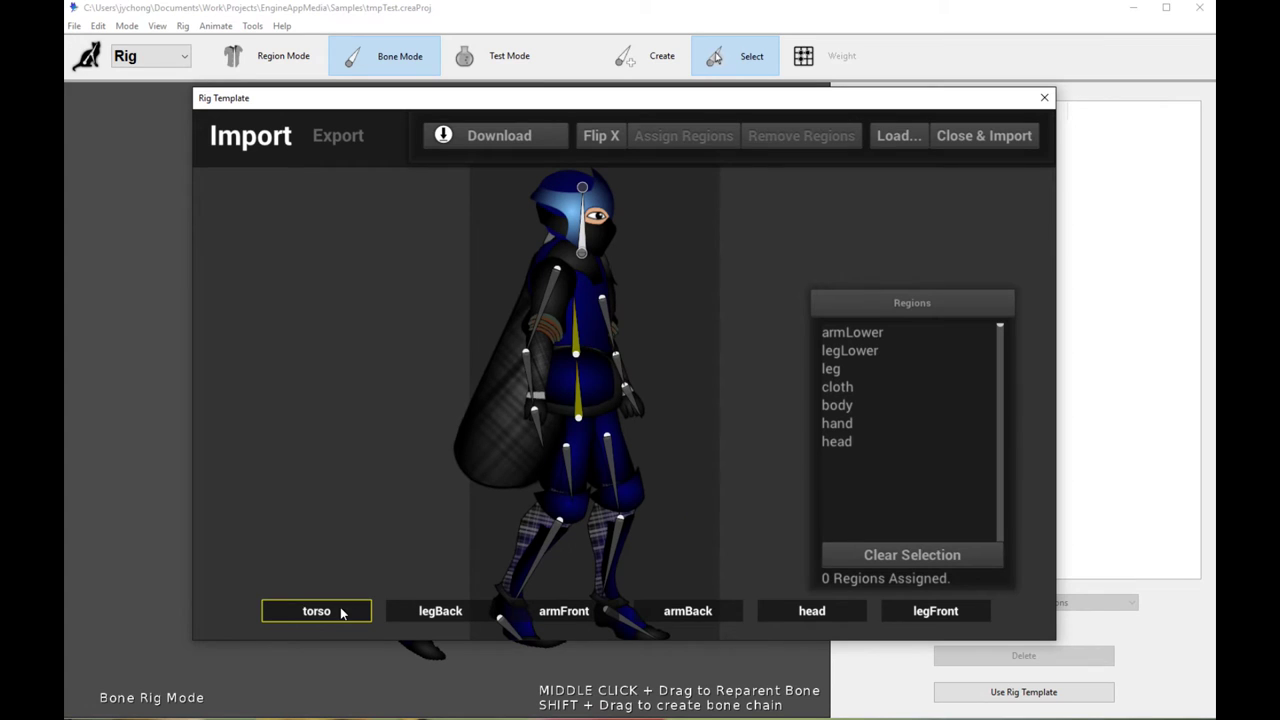
Step: Select body and cloth in the Regions list and assign them to the torso part
scroll(737, 303, up, 2)
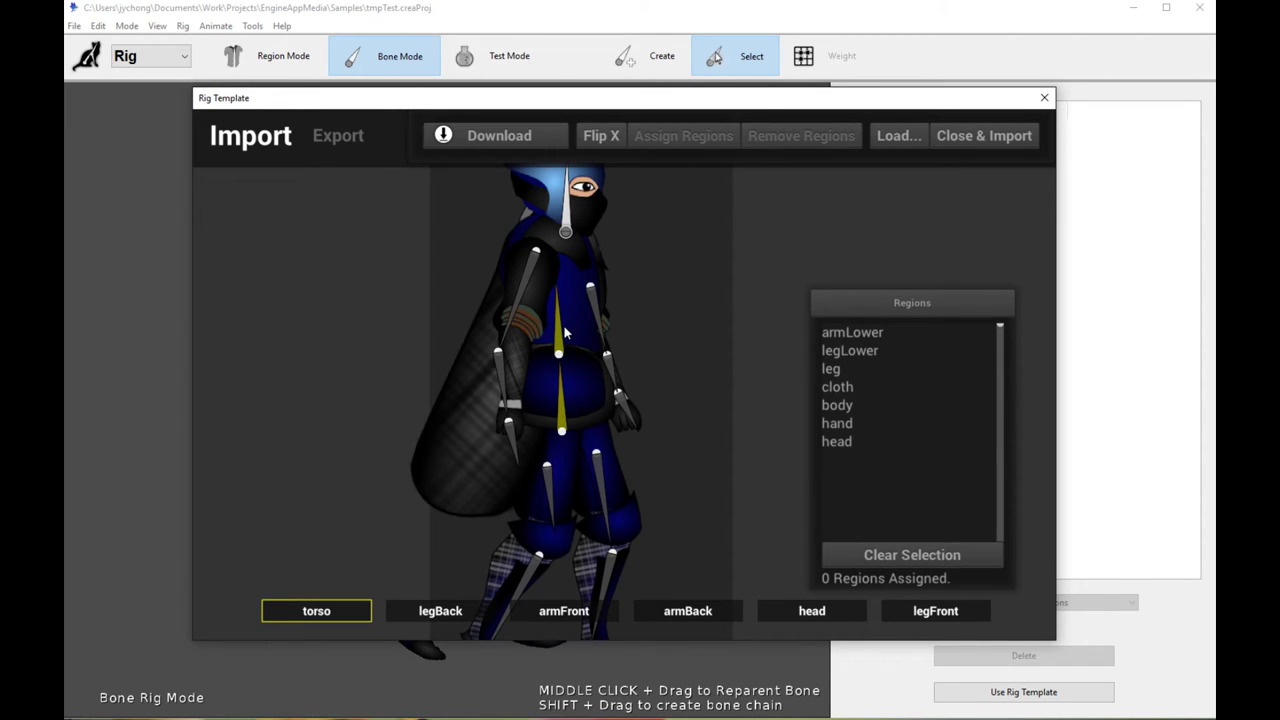
drag(921, 303, 905, 253)
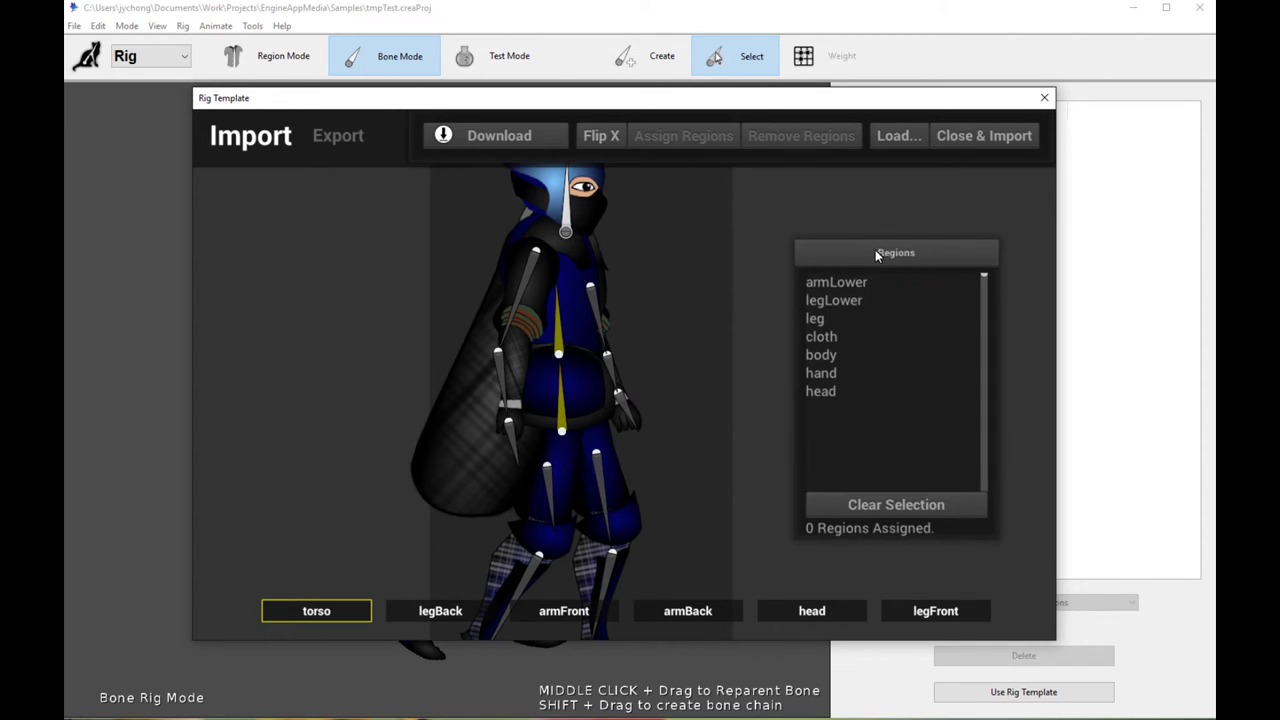
click(838, 352)
ctrl+click(841, 340)
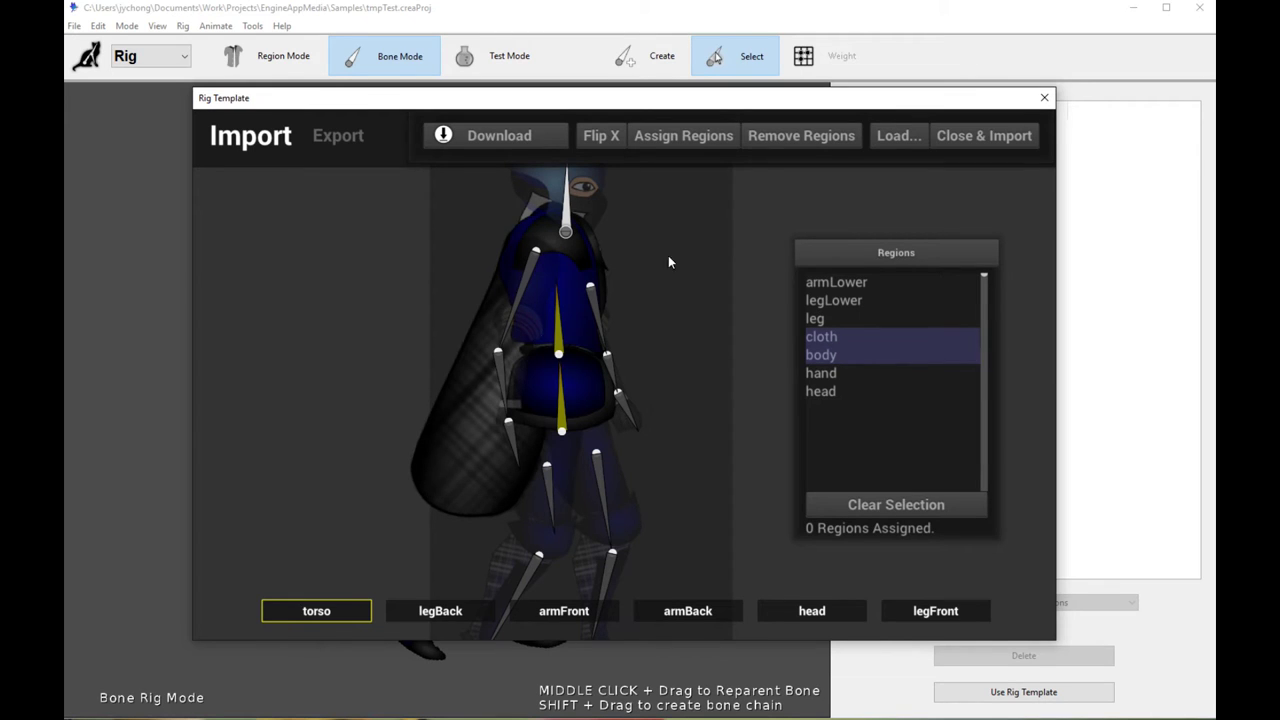
click(690, 137)
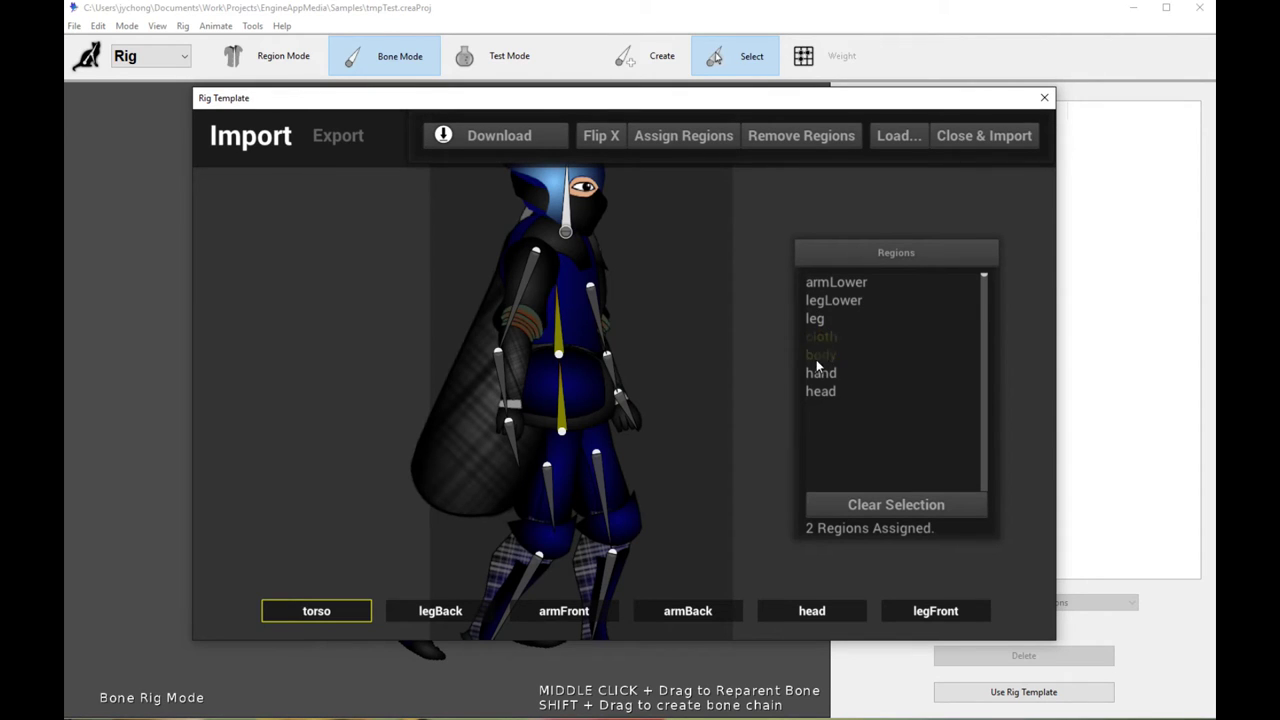
Step: Assign legLower to the legBack part and hand to the armFront part
click(450, 612)
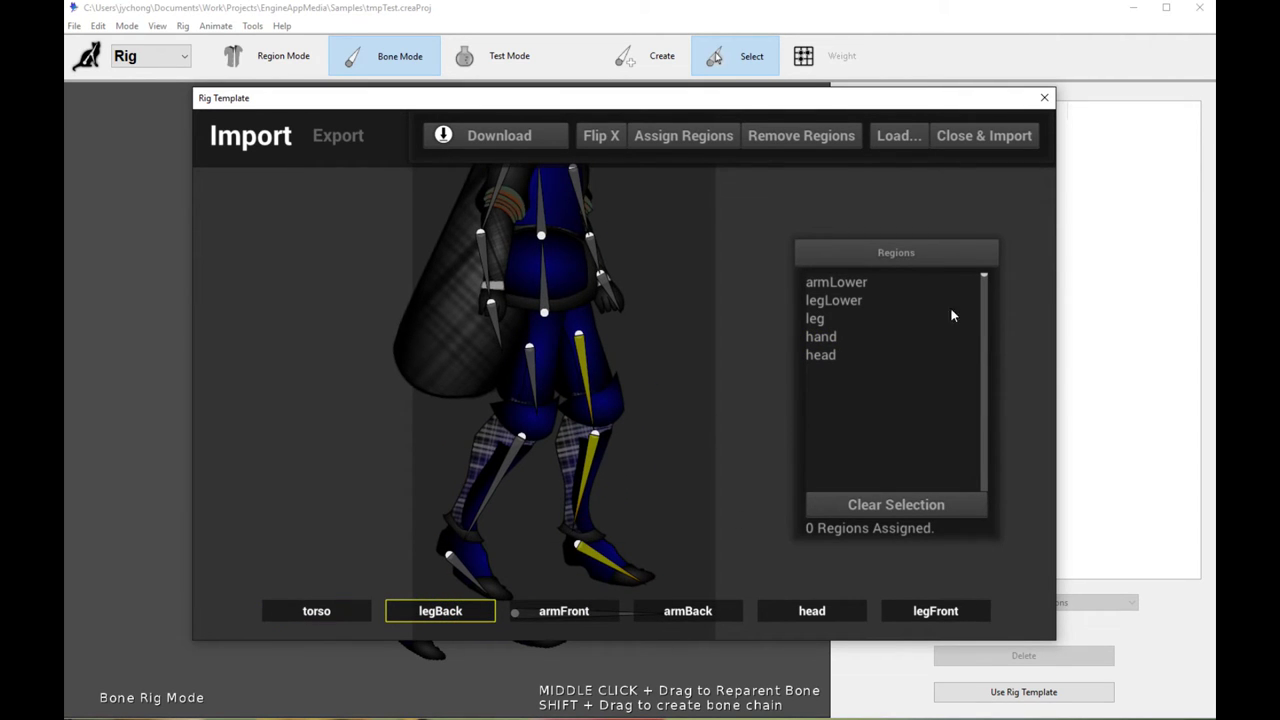
click(867, 301)
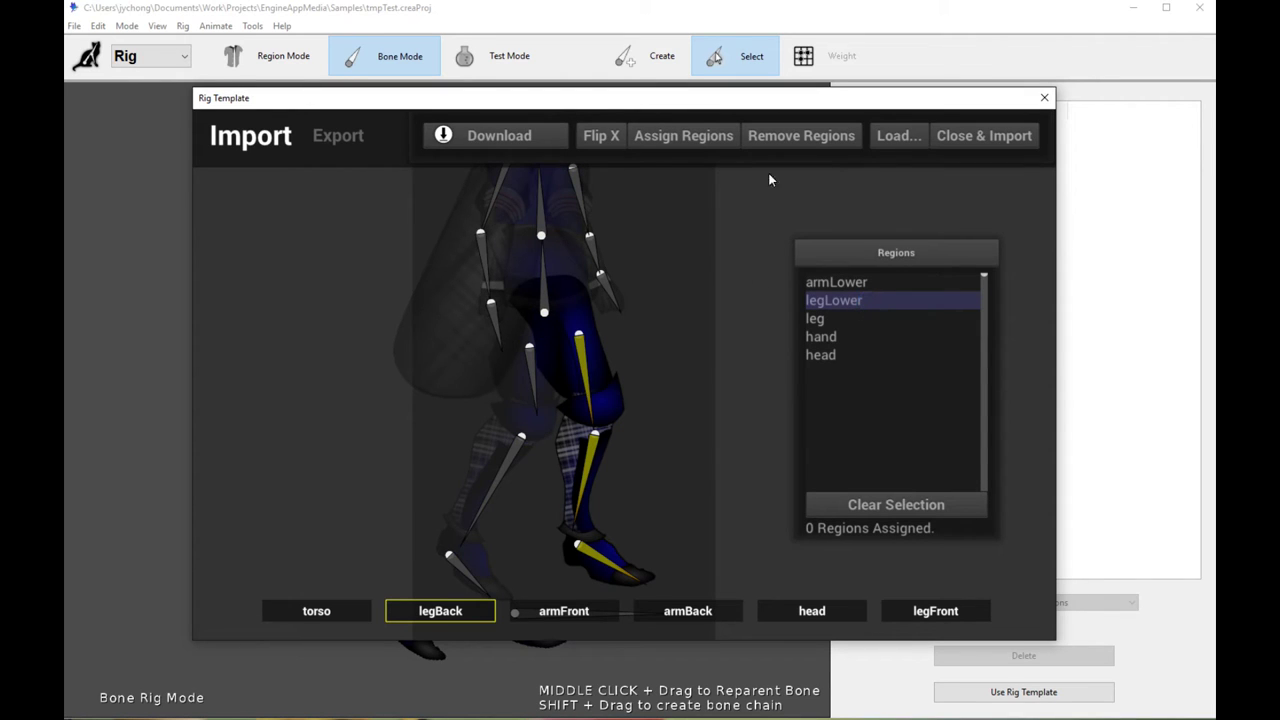
click(684, 136)
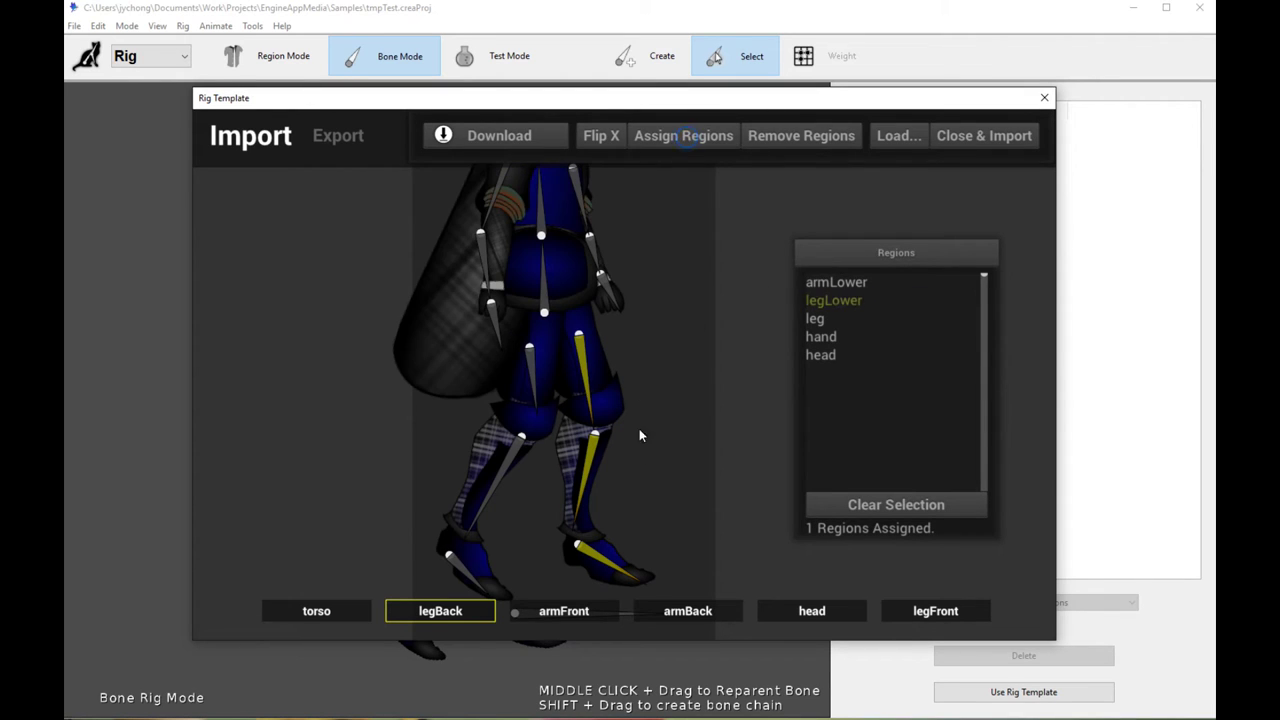
click(588, 610)
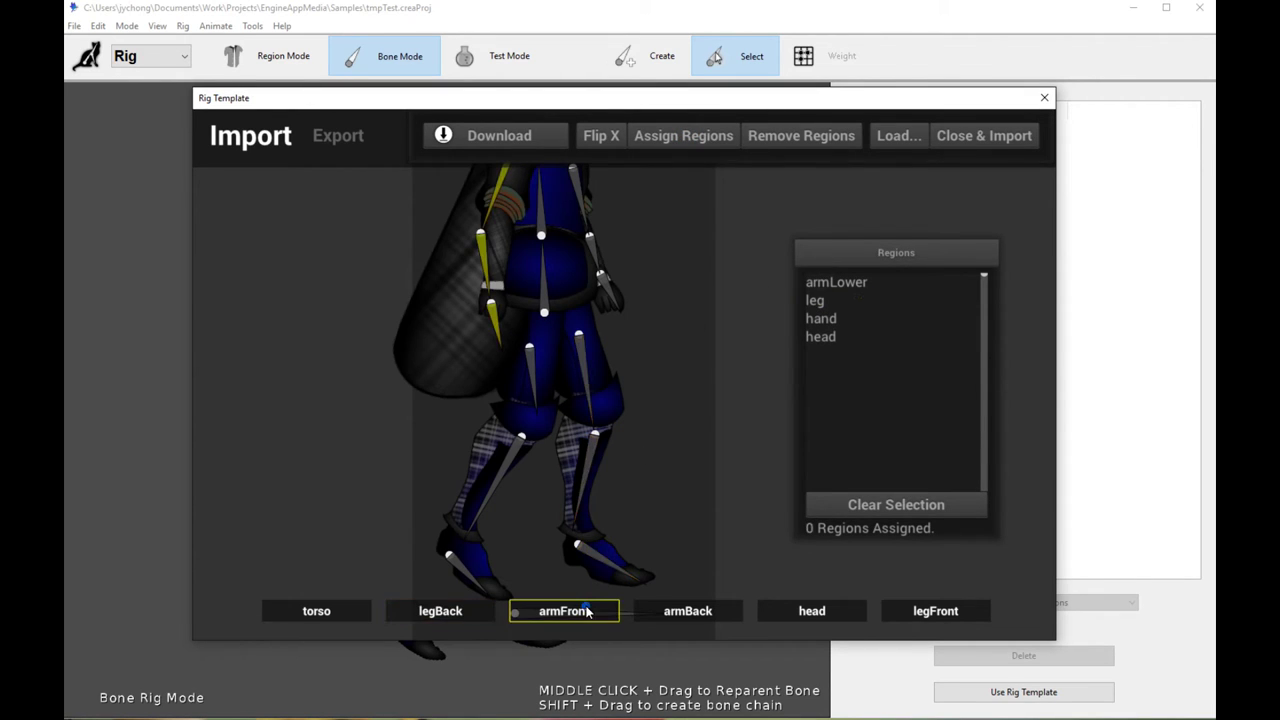
click(714, 348)
click(846, 317)
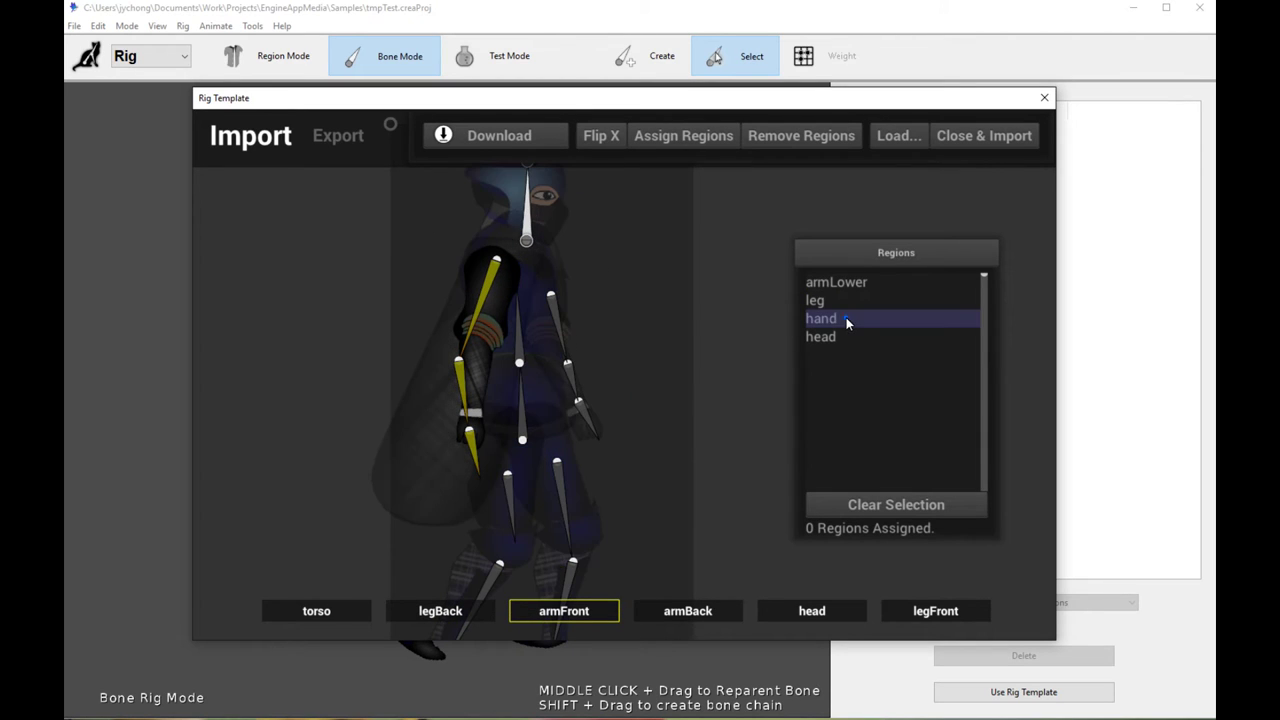
click(708, 138)
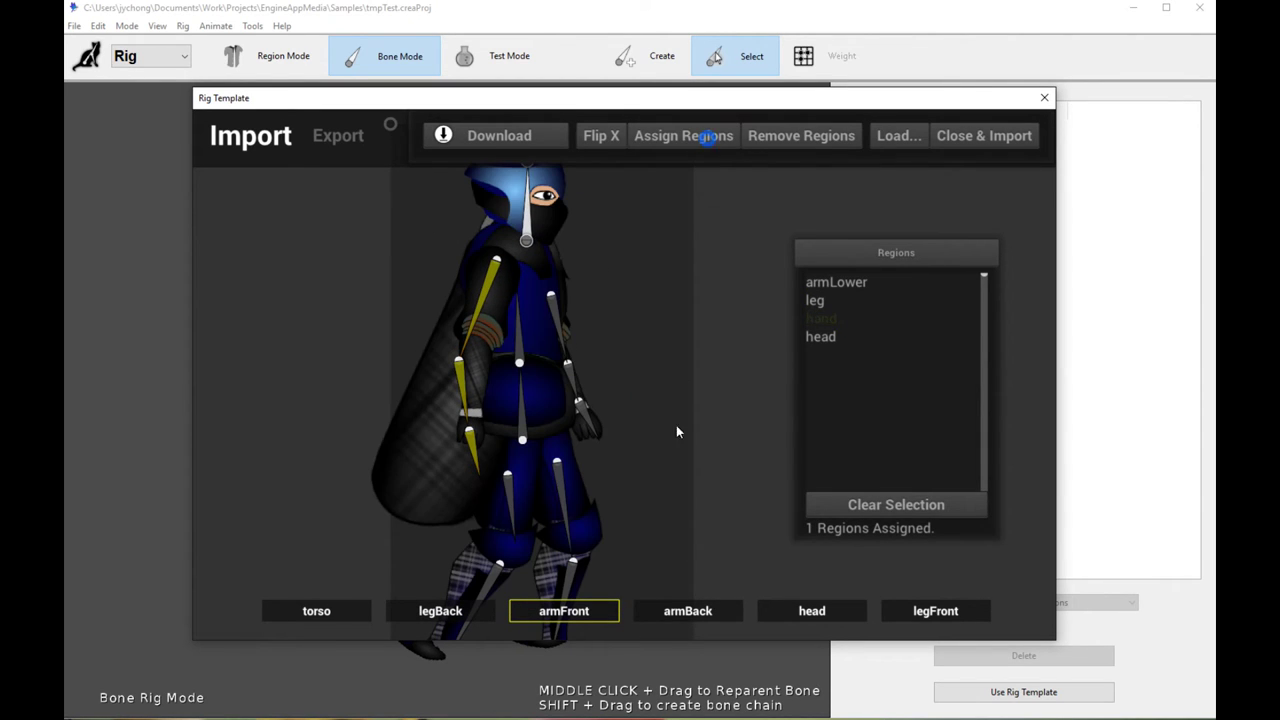
Step: Assign armLower to armBack, head to head, and leg to legFront
click(686, 610)
click(845, 286)
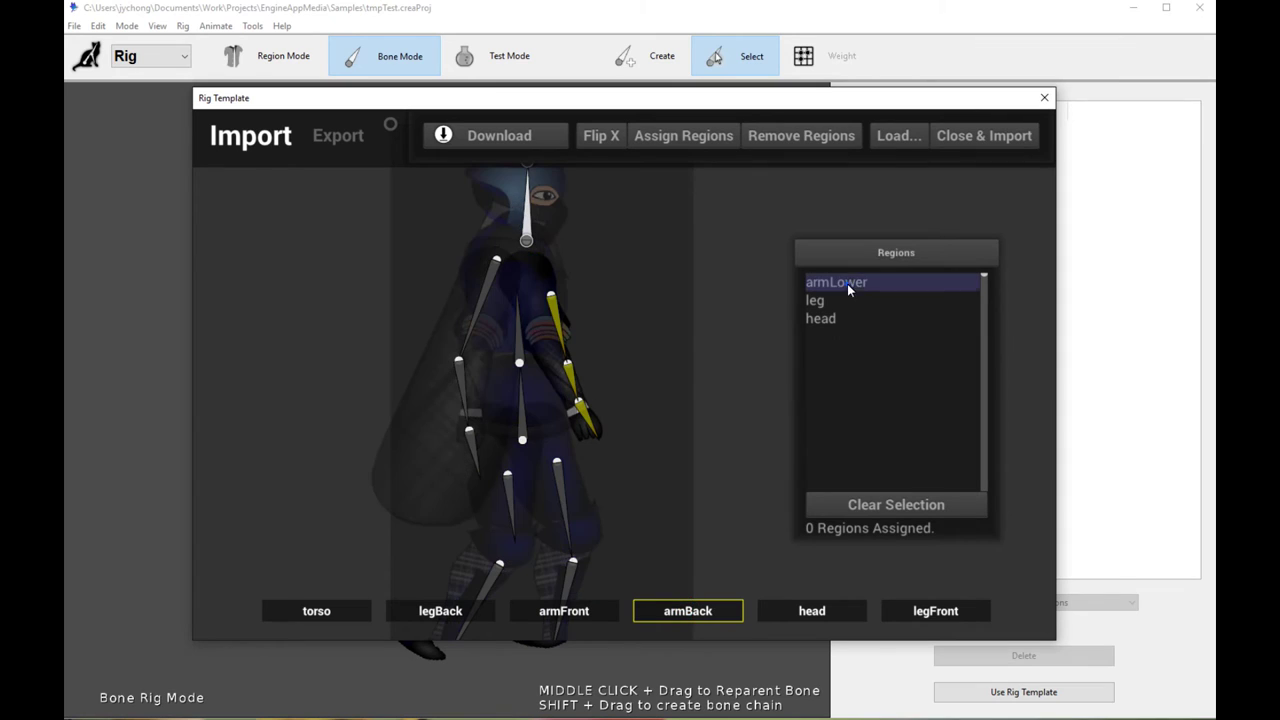
click(692, 137)
click(786, 604)
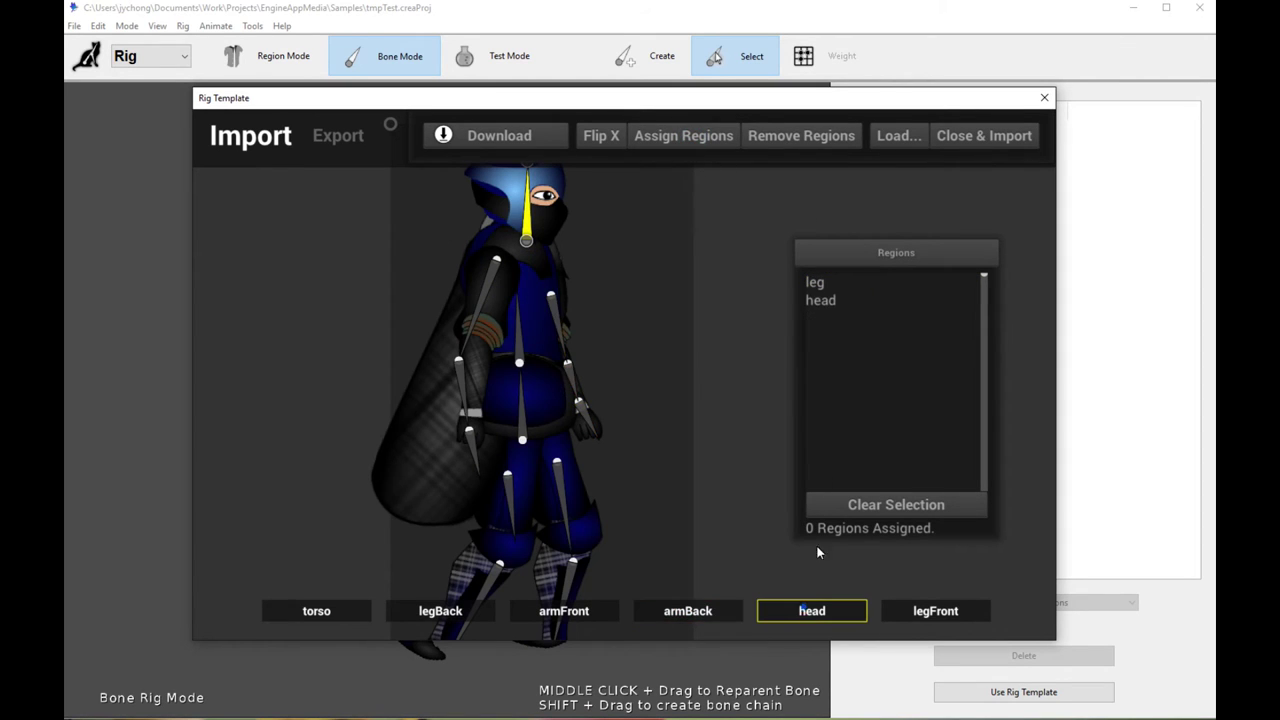
click(821, 299)
click(682, 139)
click(958, 613)
click(842, 286)
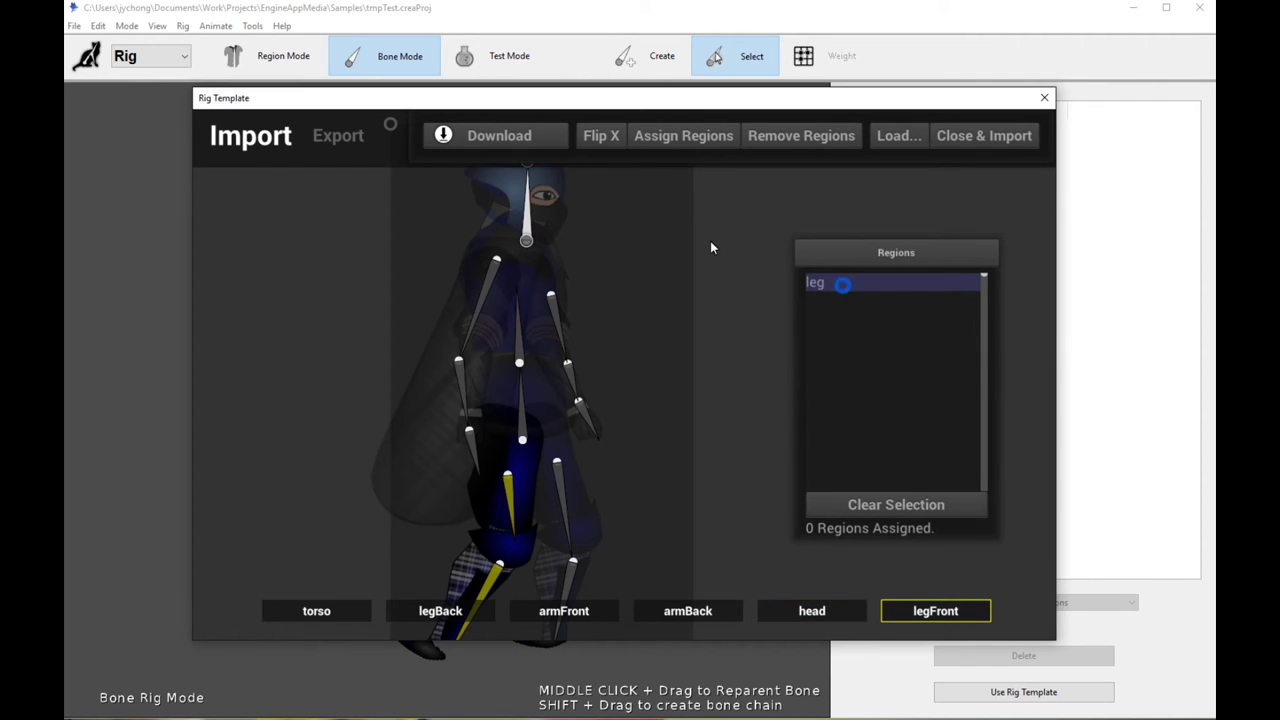
click(683, 136)
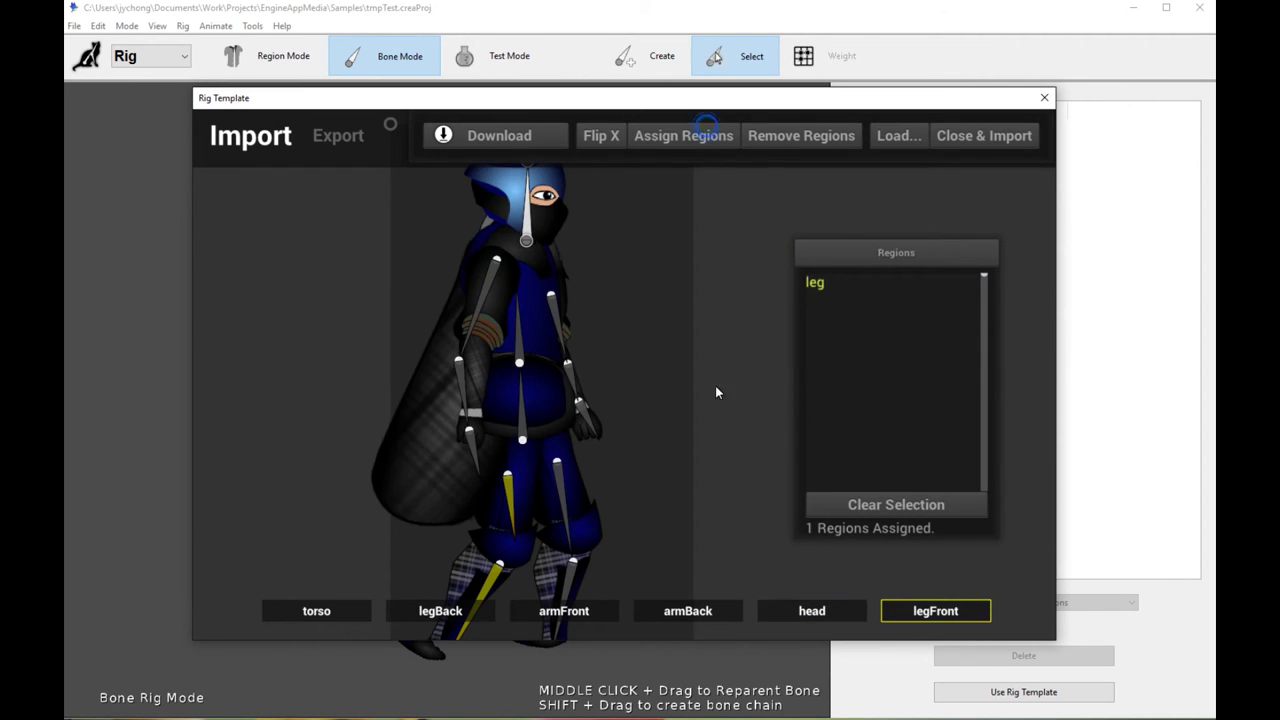
Step: Review every part's assigned regions, then import the template skeleton onto the ninja
click(317, 614)
click(440, 612)
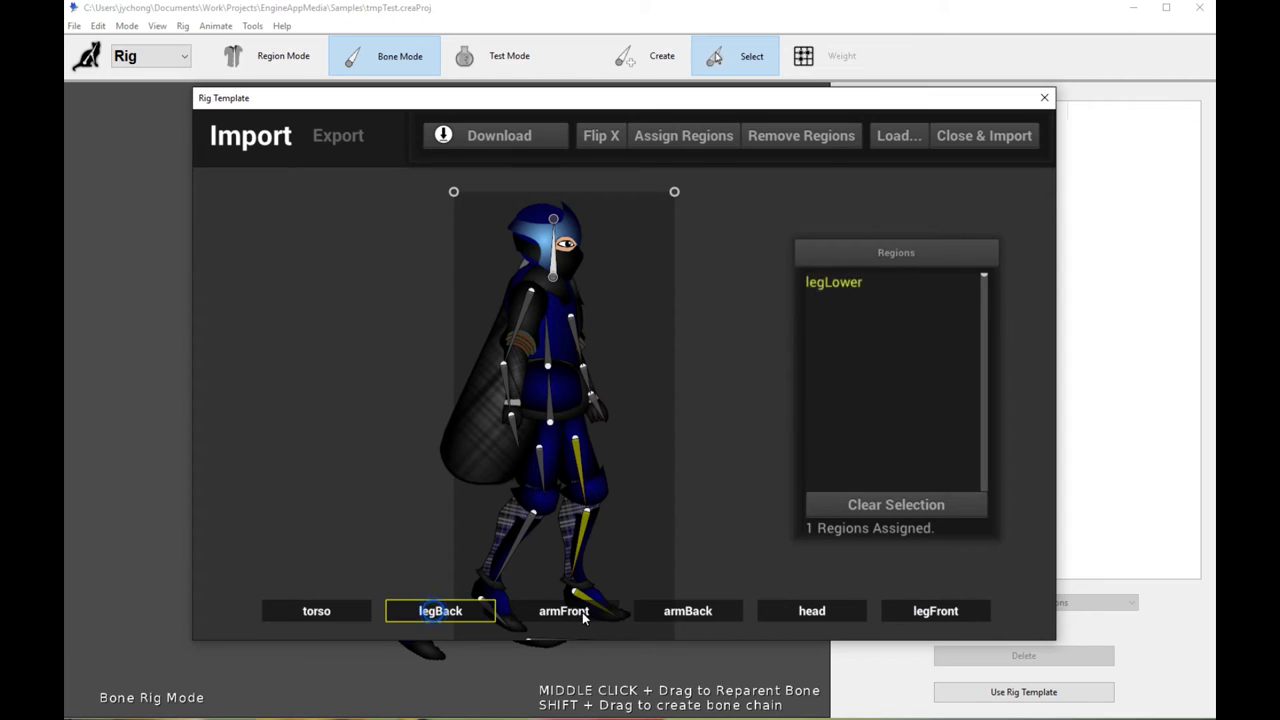
click(572, 612)
click(718, 611)
click(800, 612)
click(930, 611)
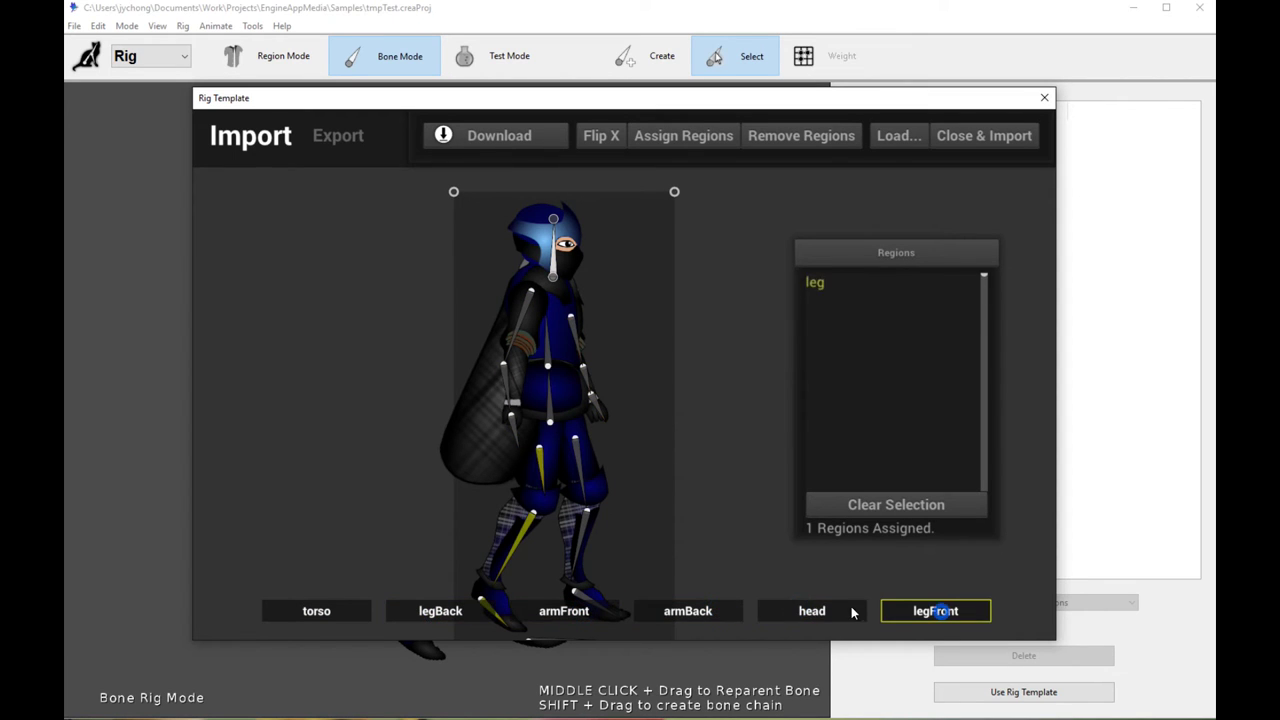
click(845, 611)
click(695, 611)
click(562, 608)
click(478, 609)
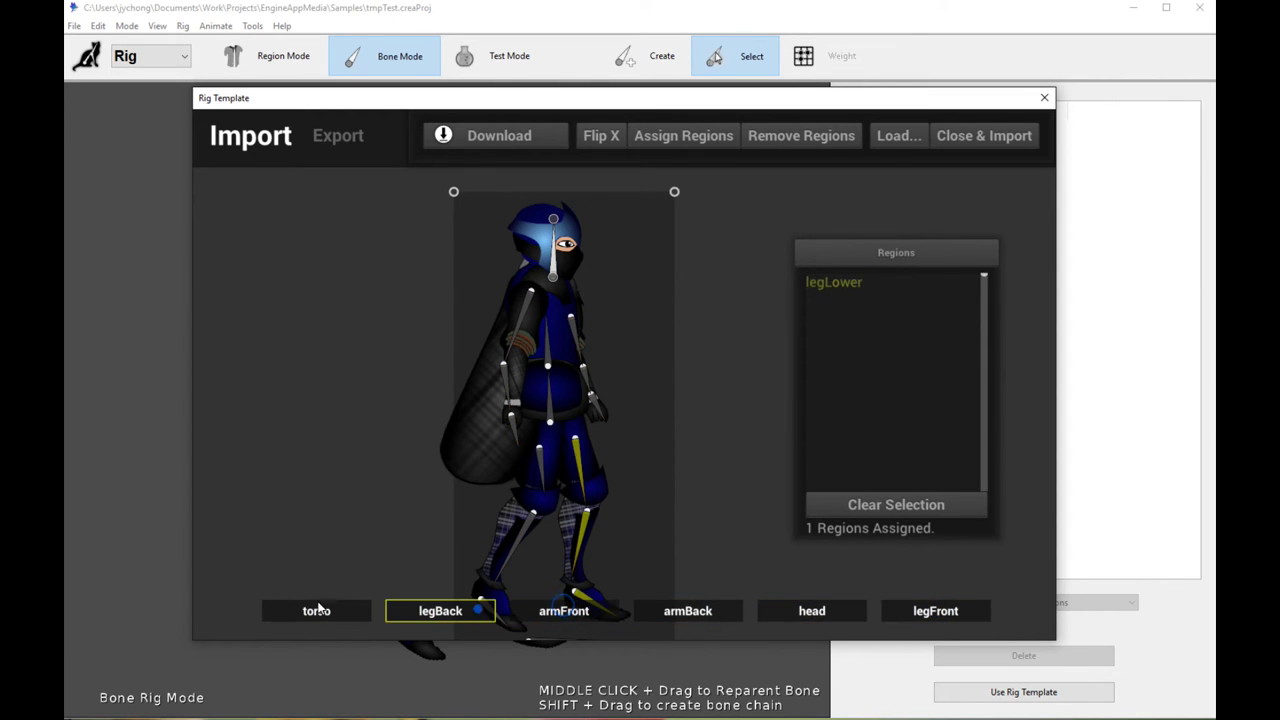
click(317, 611)
click(405, 611)
click(960, 140)
Step: In Weight mode, inspect the head, arm and spine bones' region influences
scroll(596, 500, up, 2)
scroll(596, 497, down, 2)
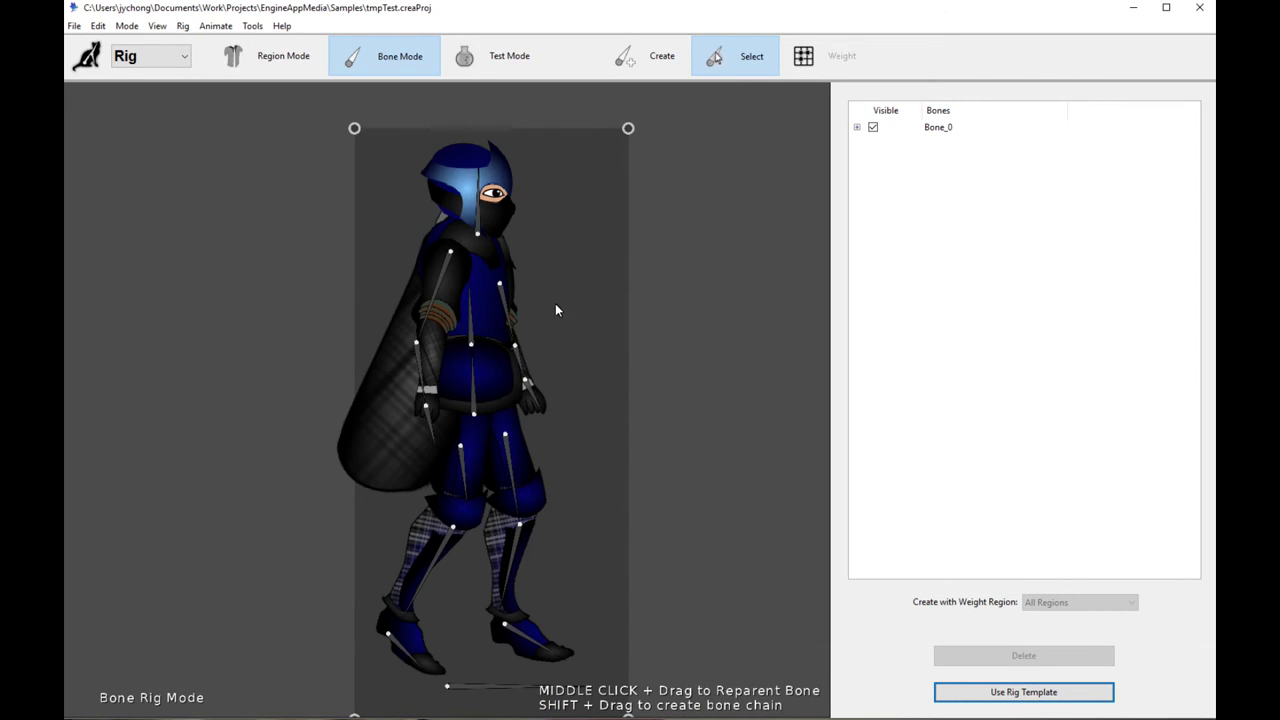
click(477, 215)
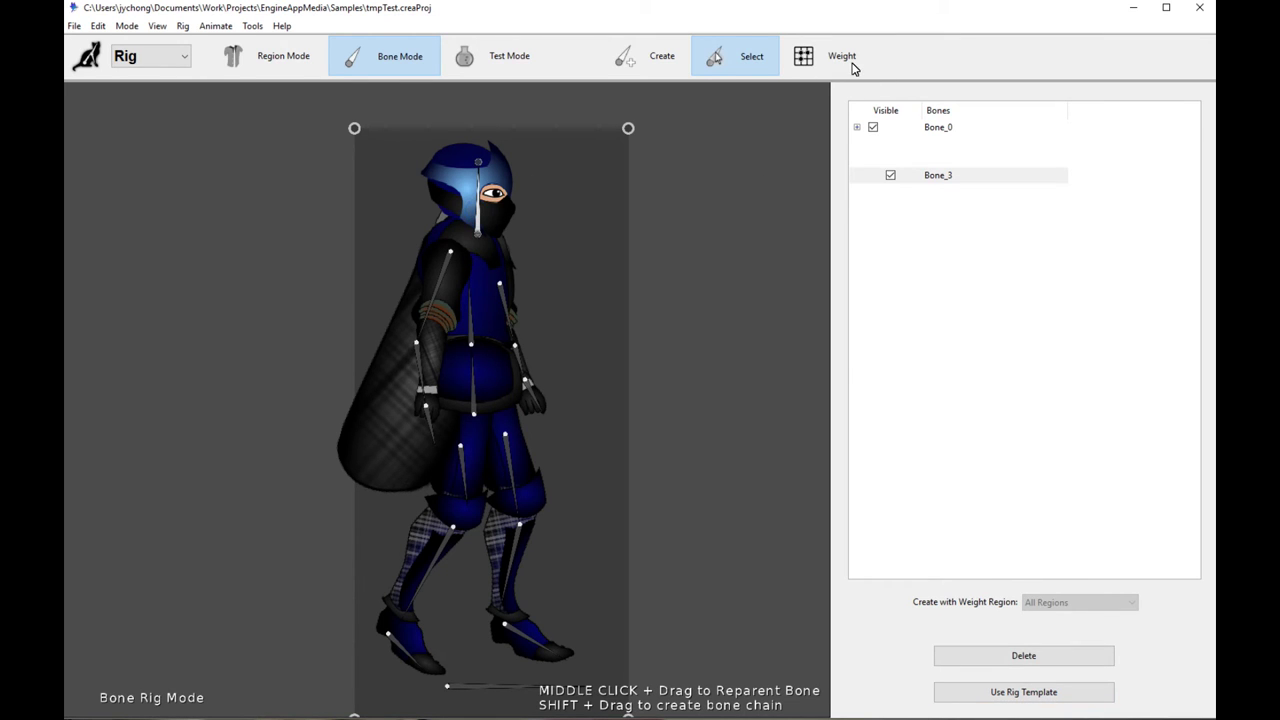
click(850, 64)
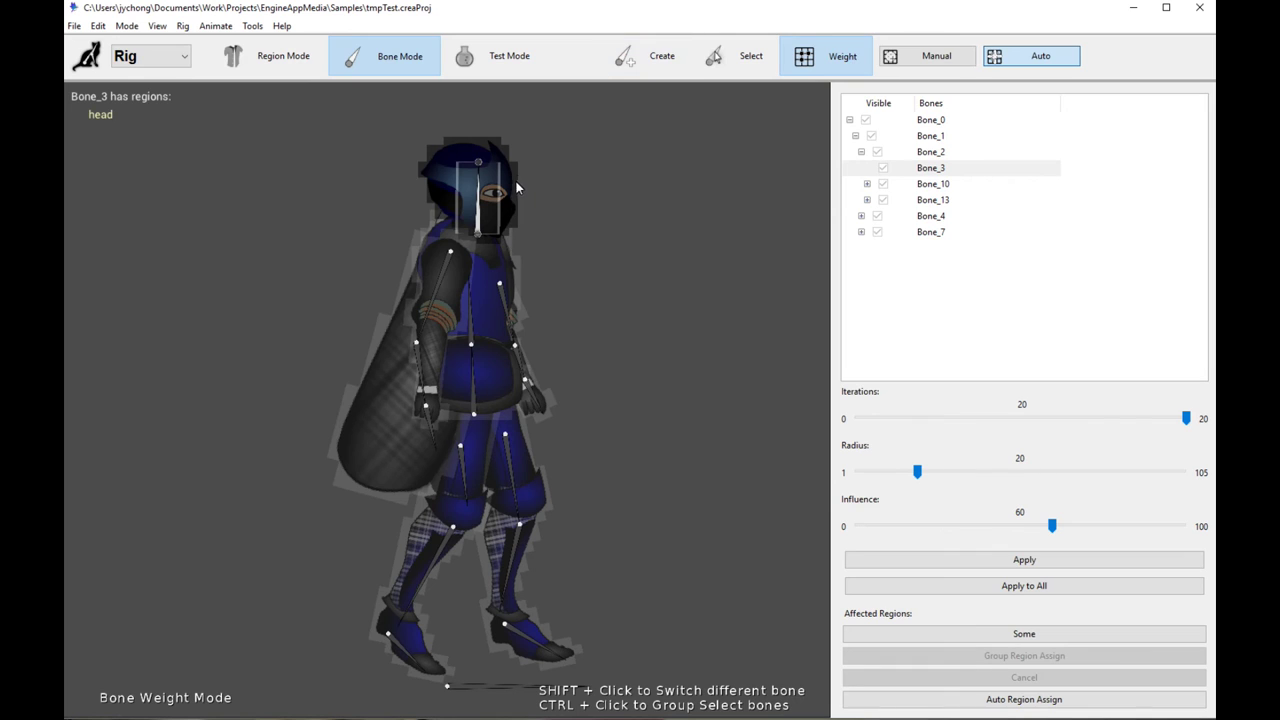
click(500, 288)
click(526, 377)
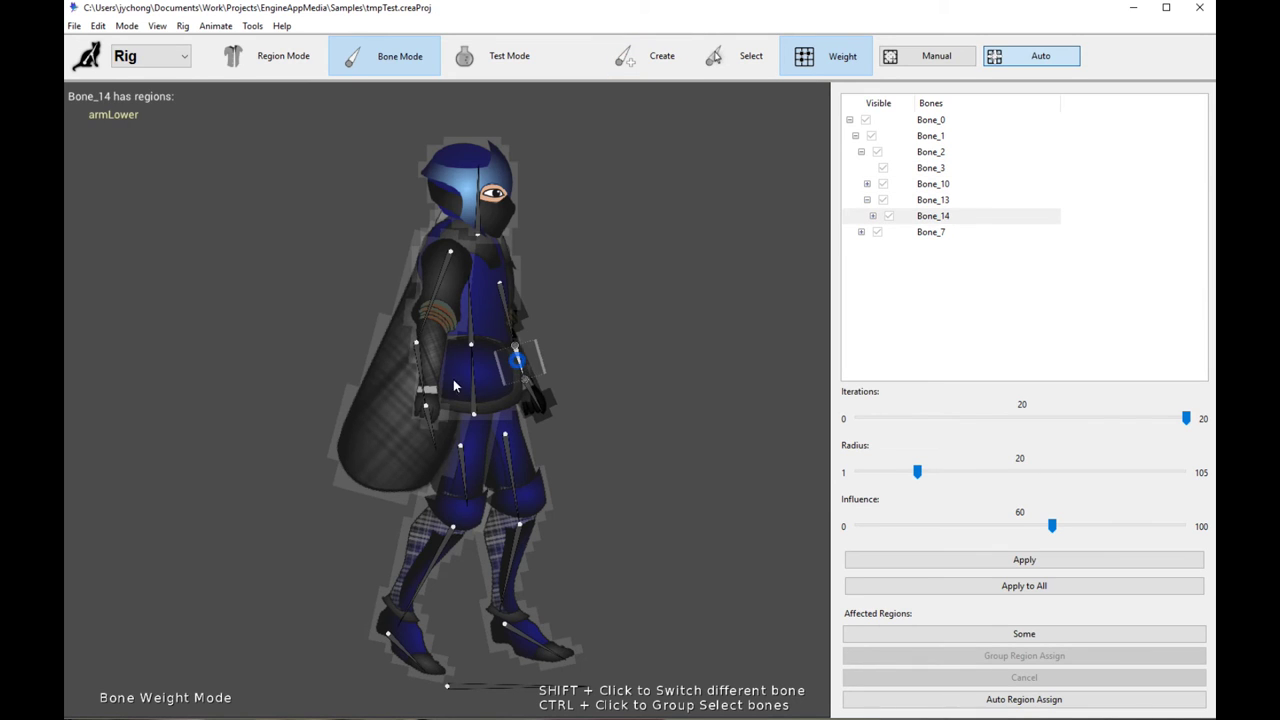
click(442, 284)
click(470, 318)
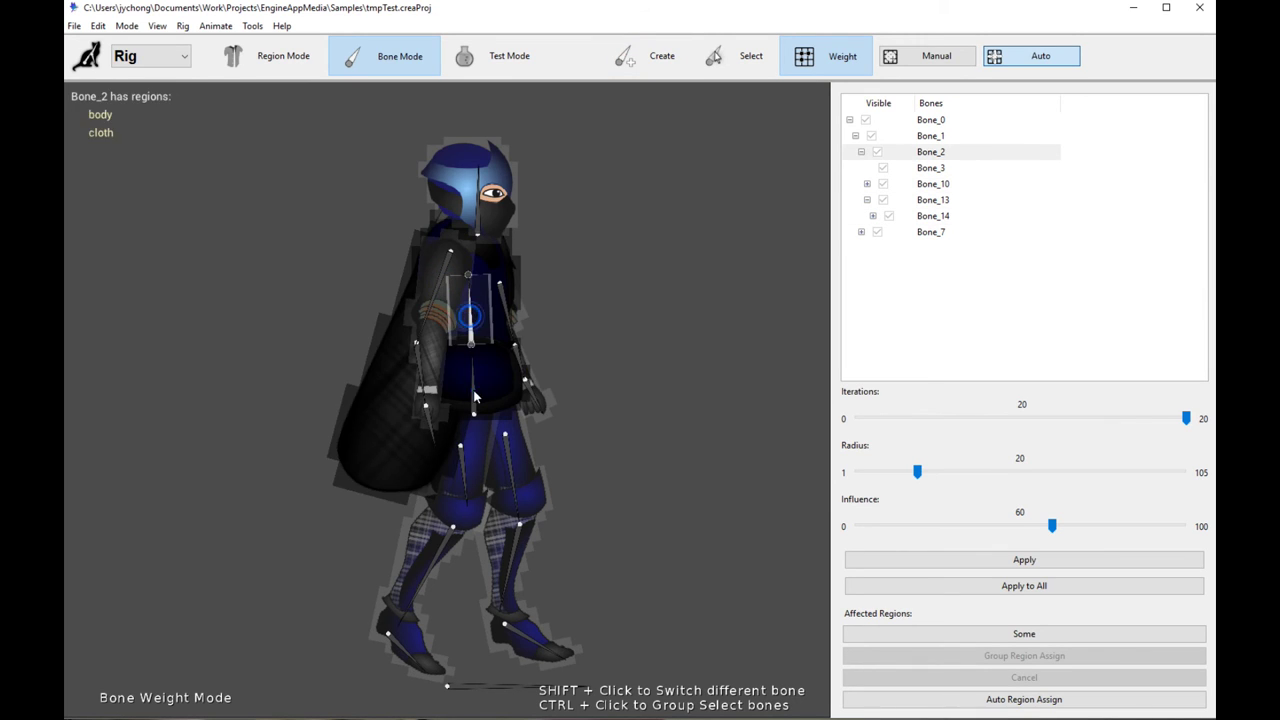
Step: Check the hip and leg bones, apply automatic weights to all bones, and enter Test Mode
click(474, 392)
click(510, 460)
click(453, 540)
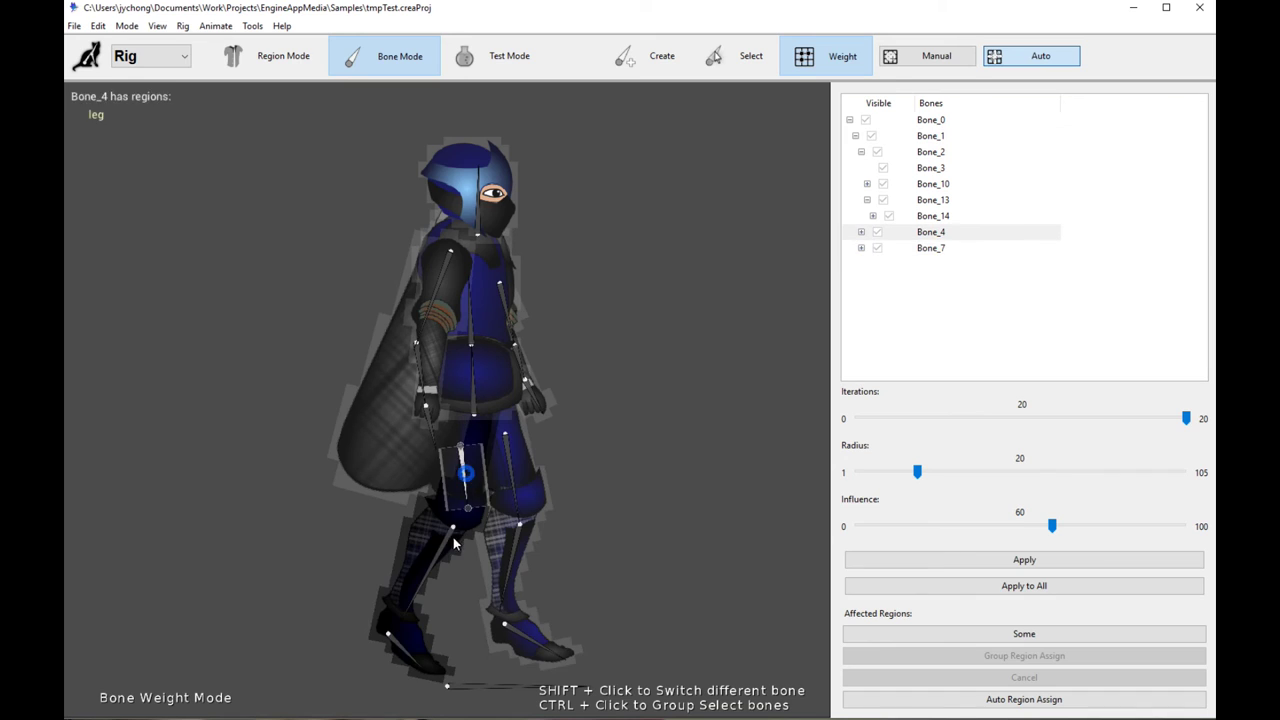
click(450, 548)
click(517, 548)
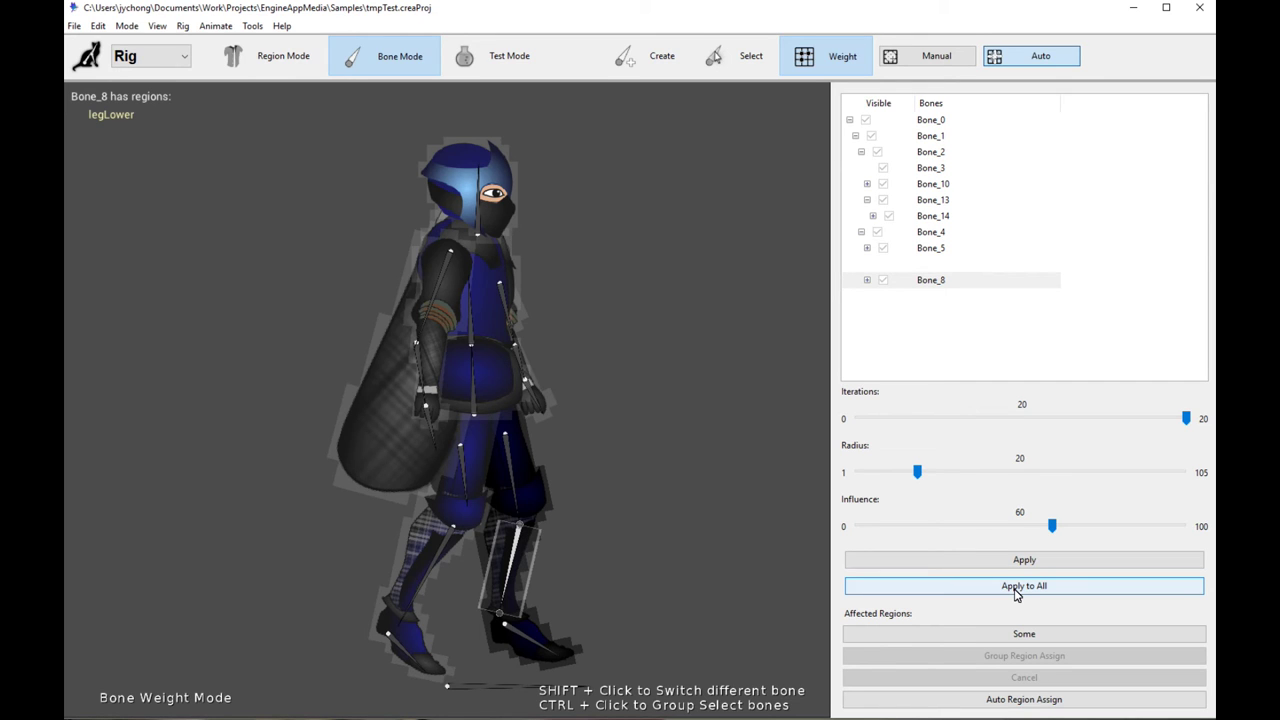
click(1015, 588)
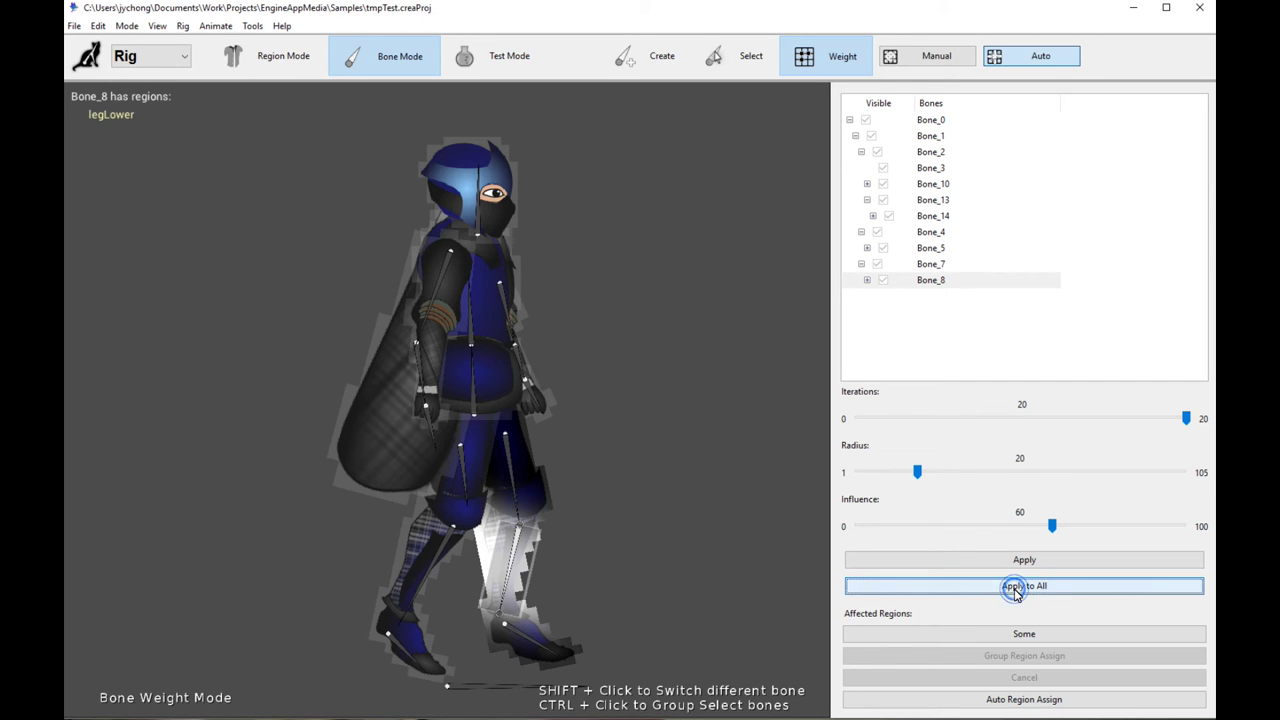
click(510, 57)
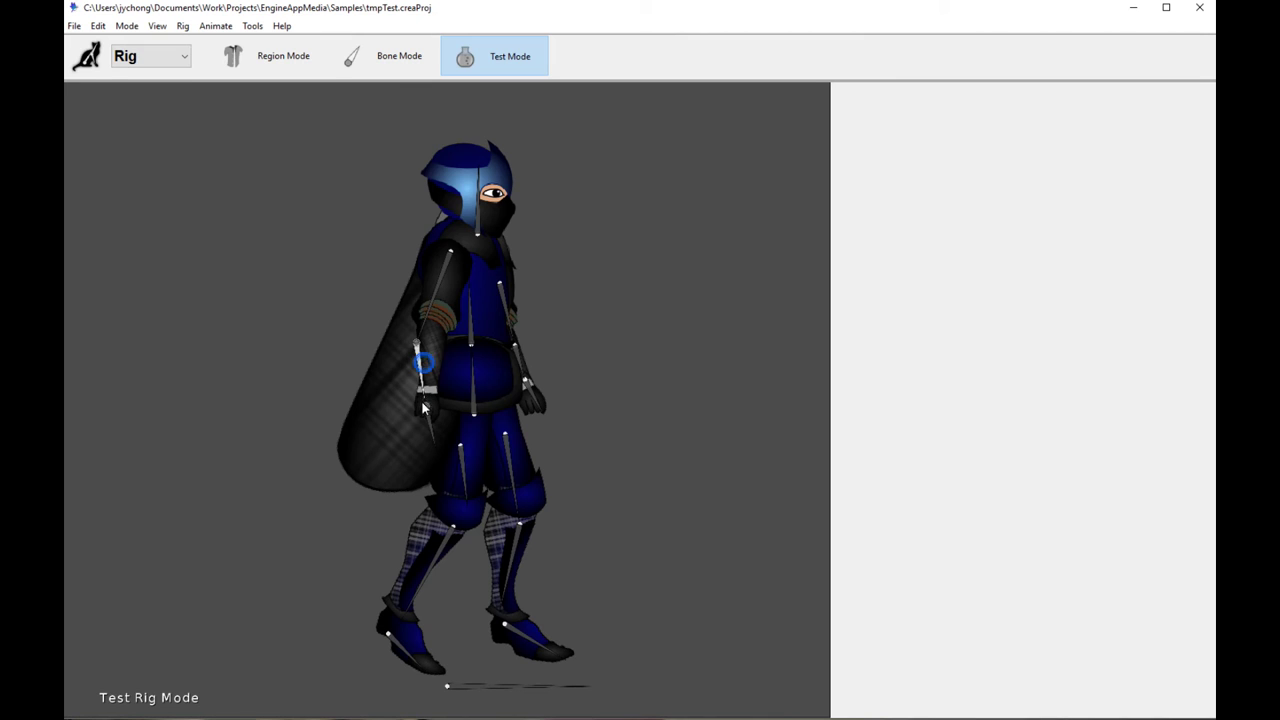
Step: Pose the arm, front leg and back shin to check deformation, then return to Bone Mode
drag(423, 407, 428, 405)
scroll(428, 405, up, 1)
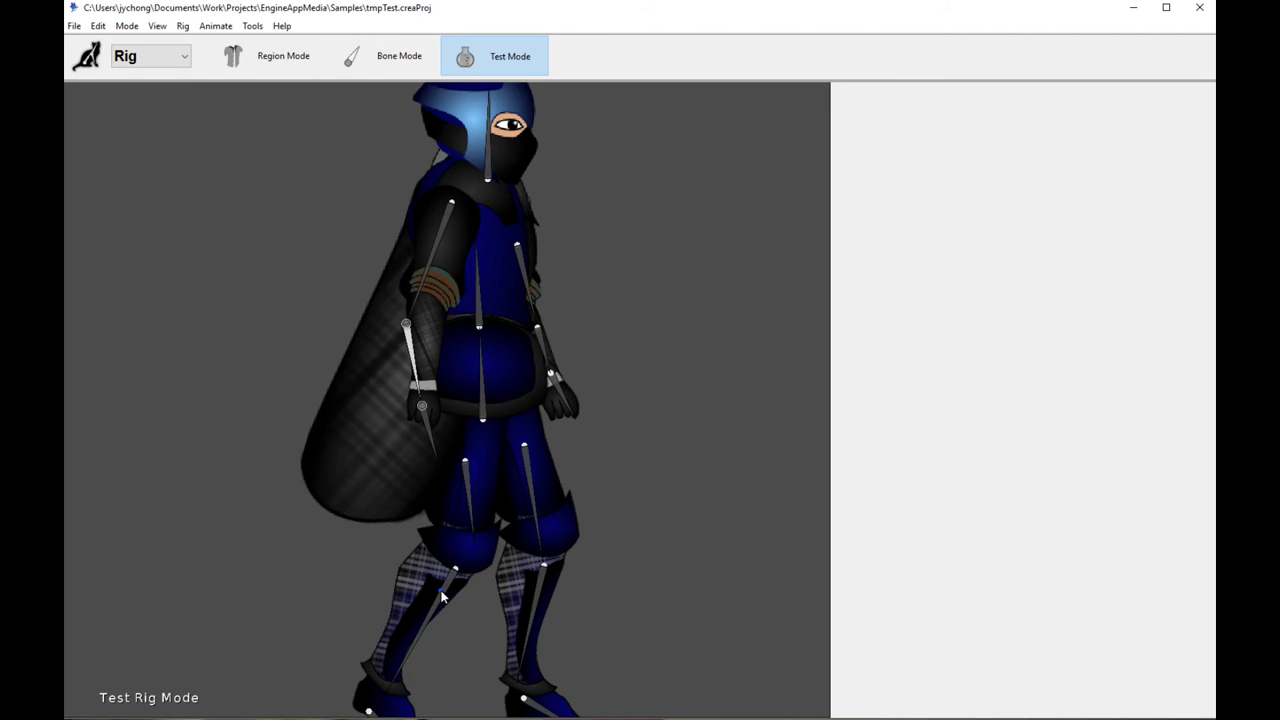
scroll(443, 597, down, 1)
drag(401, 605, 440, 632)
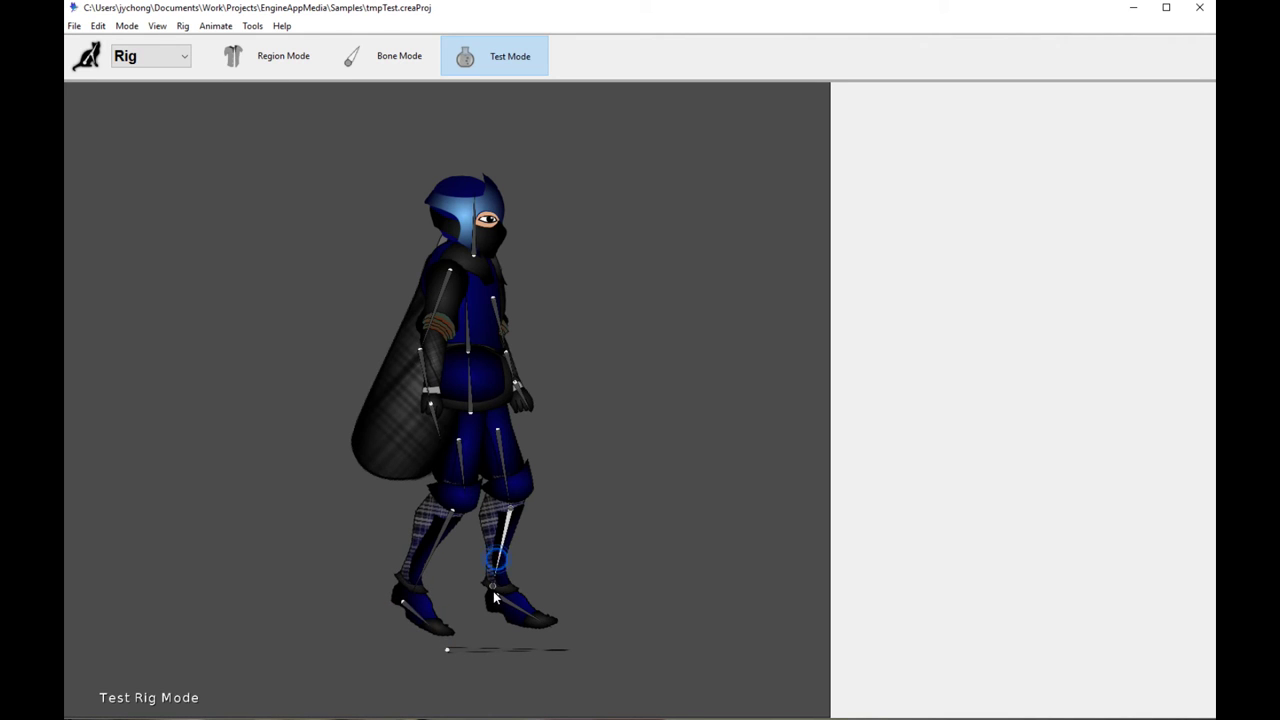
drag(493, 591, 473, 547)
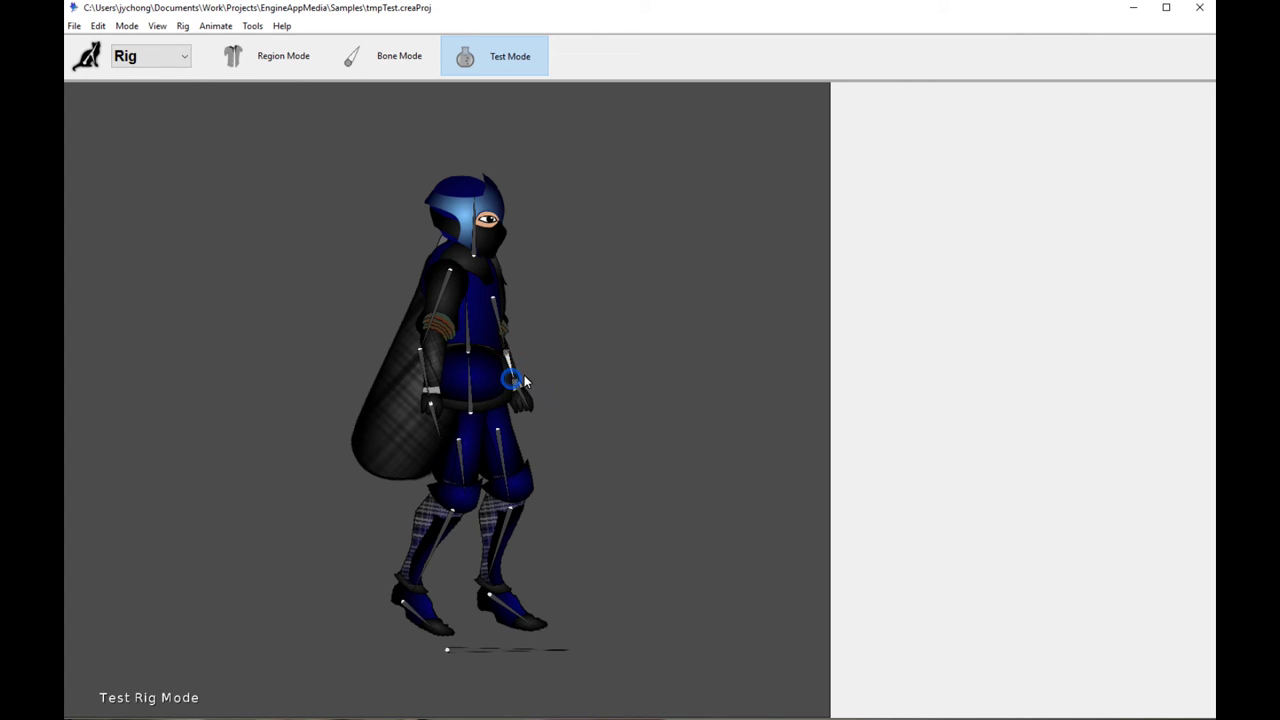
drag(524, 381, 596, 358)
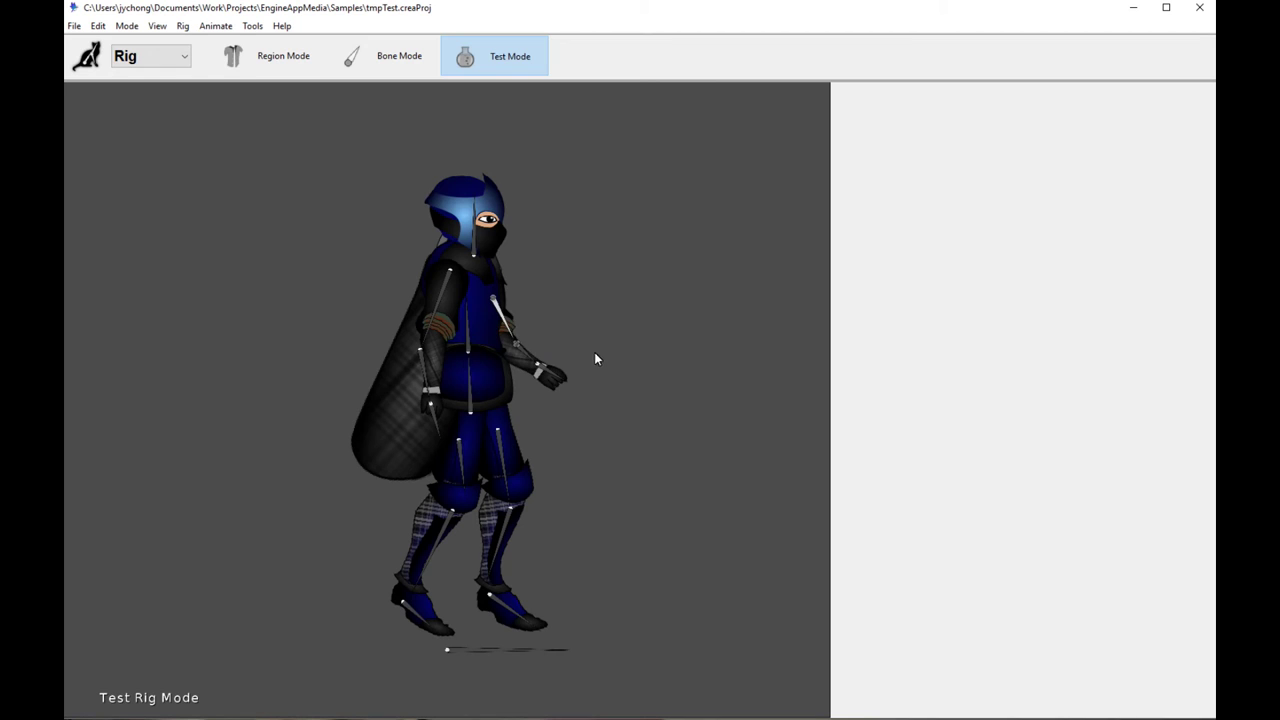
click(390, 57)
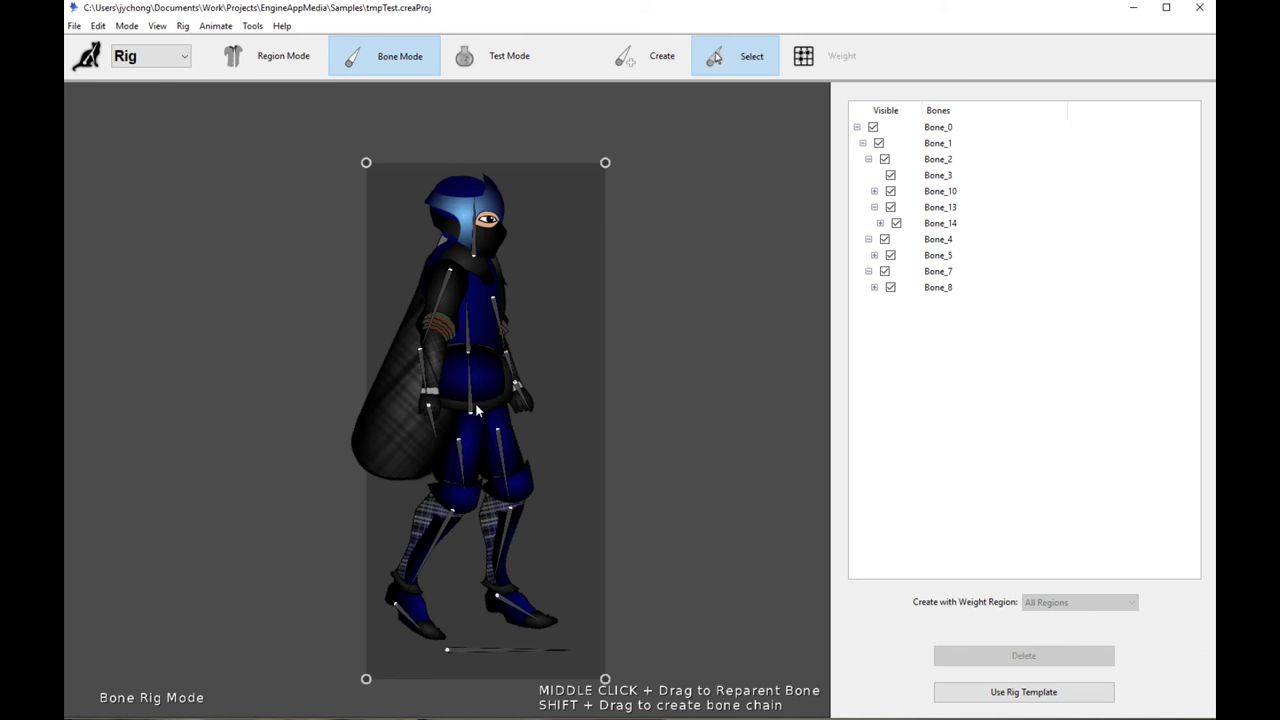
Step: Reopen the Rig Template import dialog showing the seven regions with none assigned
scroll(512, 385, up, 1)
scroll(513, 385, down, 1)
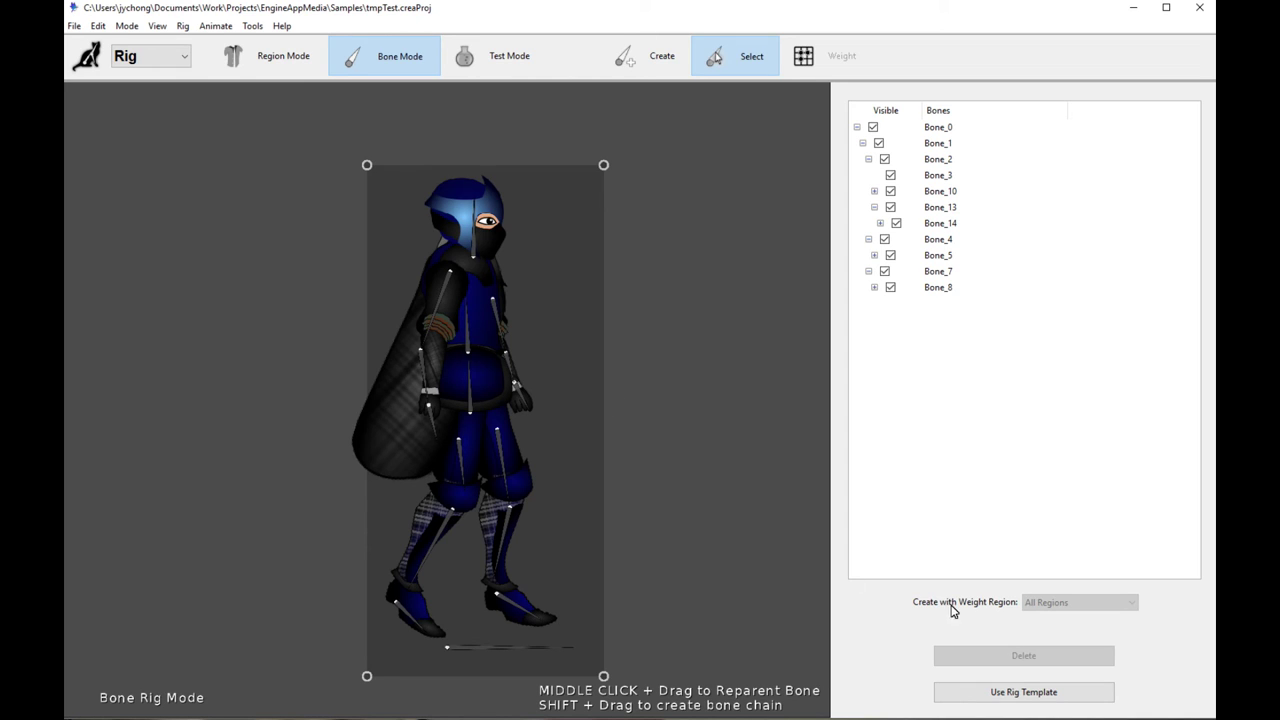
click(1031, 700)
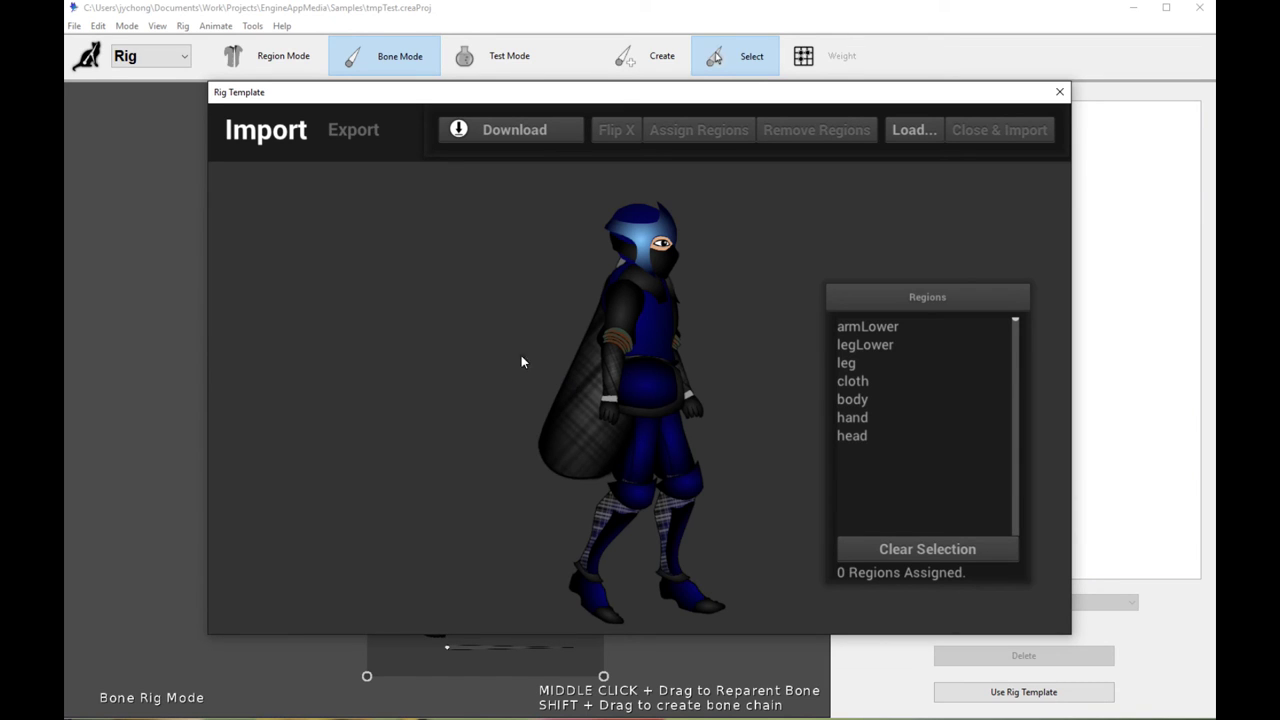
Step: Switch the Rig Template dialog to its Export side showing the ninja's bare skeleton
click(352, 138)
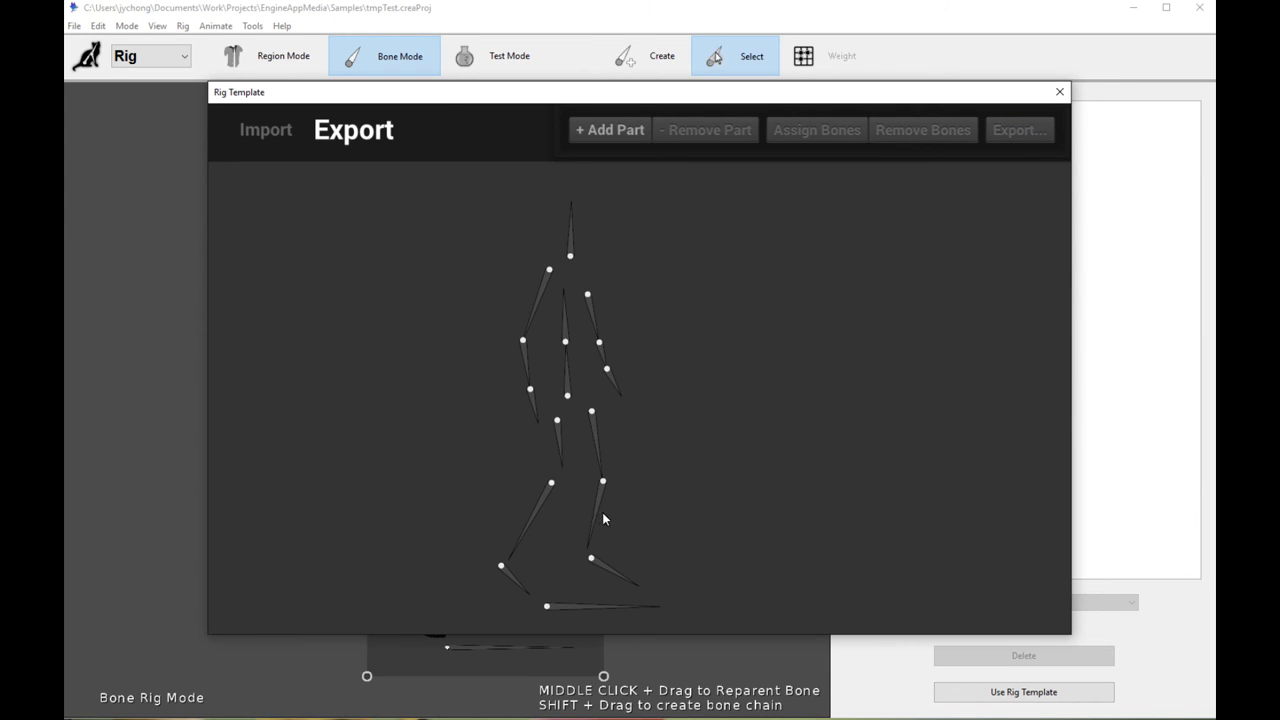
Step: Add a new rig template part named torso
click(615, 131)
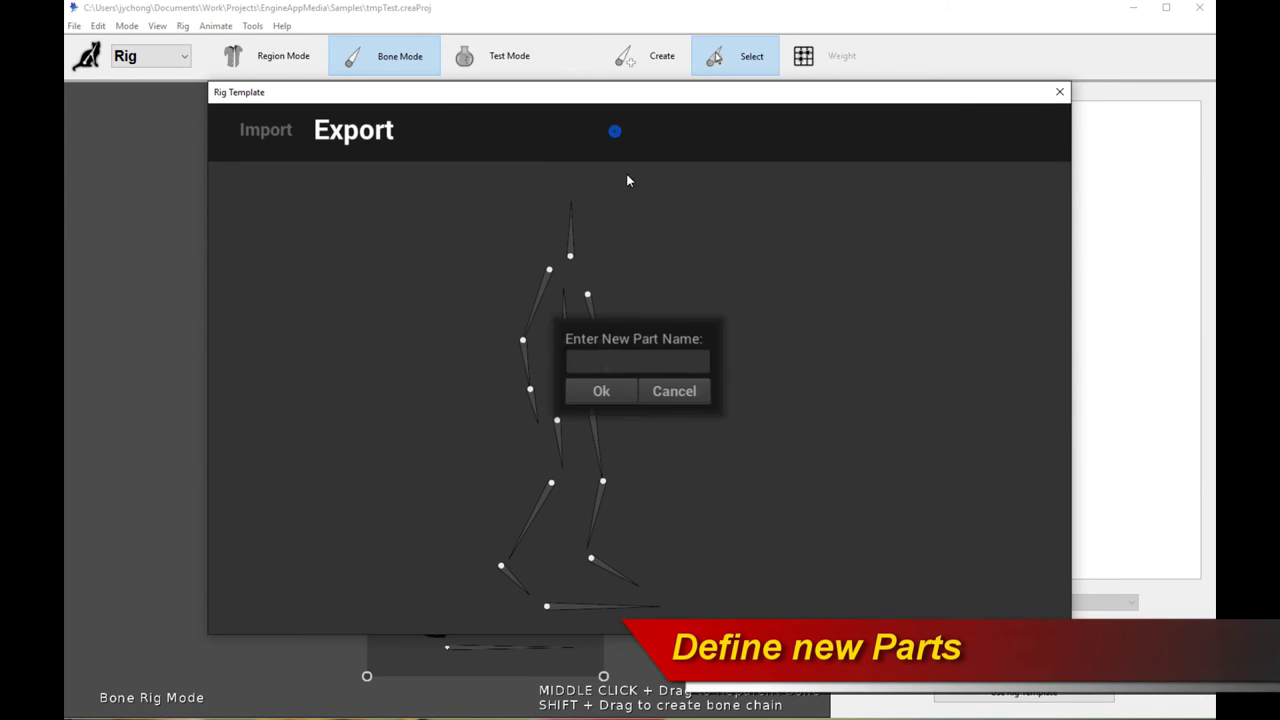
click(651, 361)
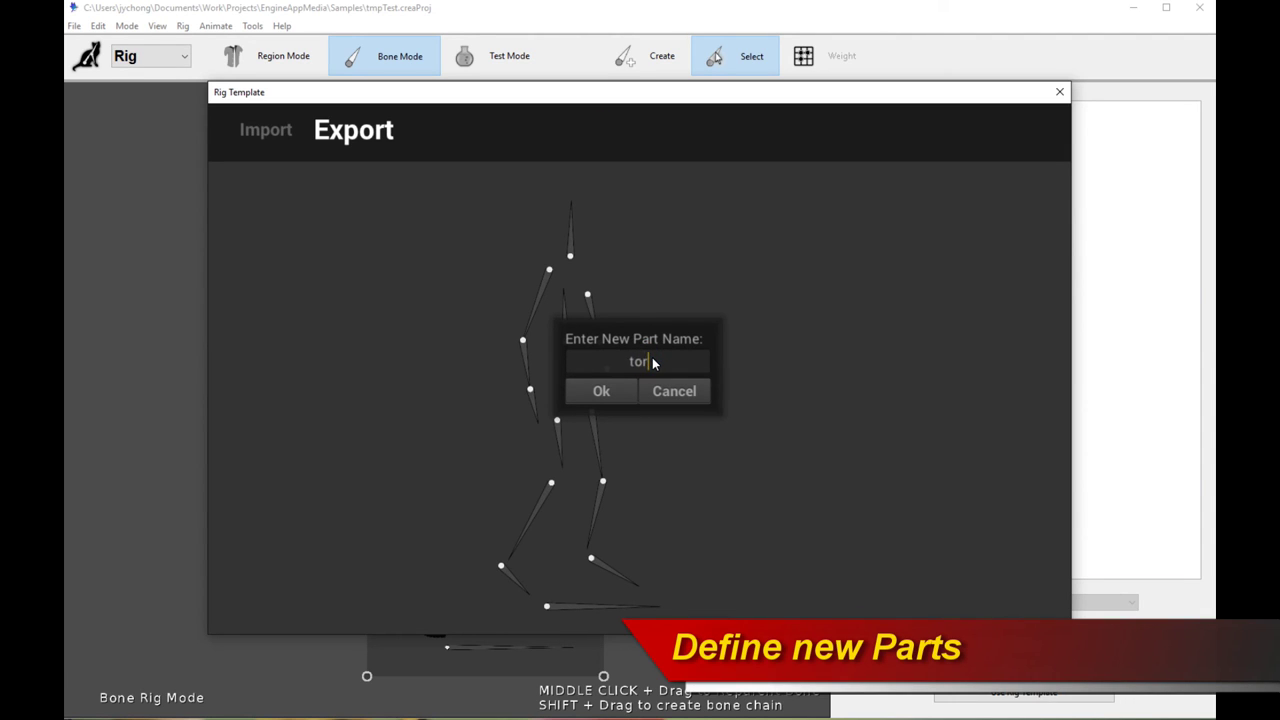
click(601, 392)
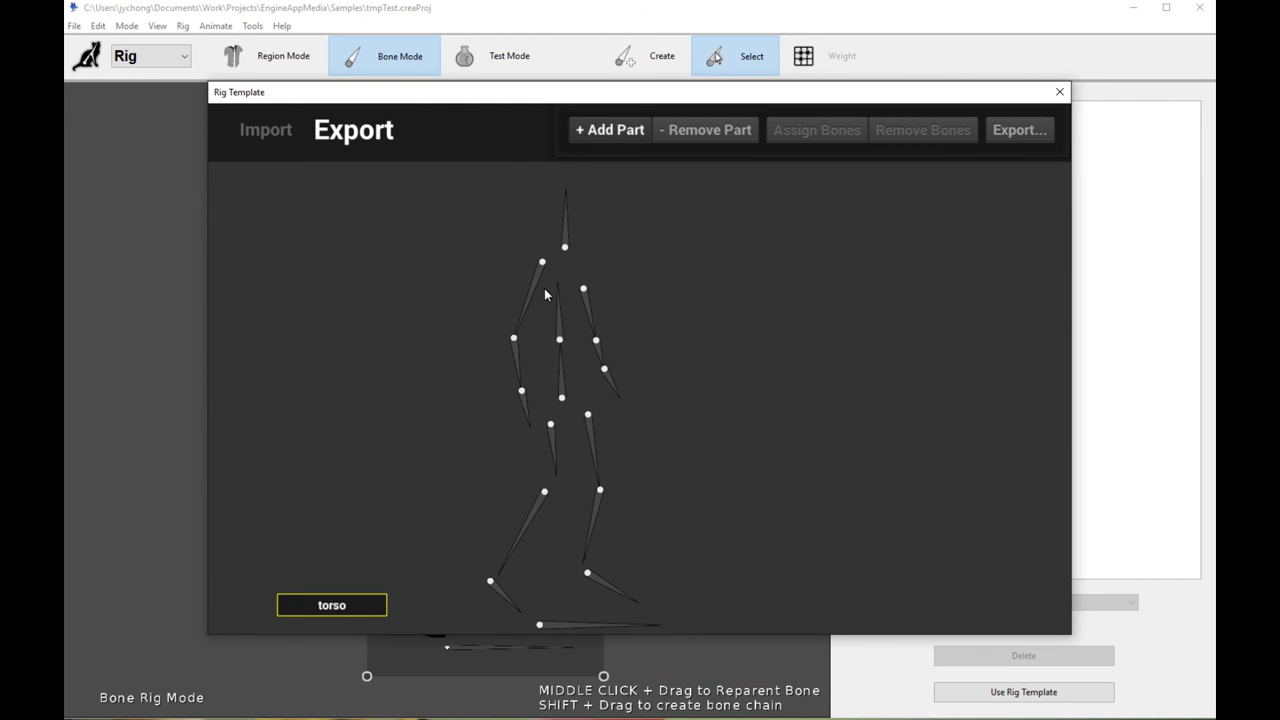
Step: Box-select both spine bones and assign them to the torso part
click(559, 316)
click(561, 366)
click(671, 311)
drag(545, 279, 584, 411)
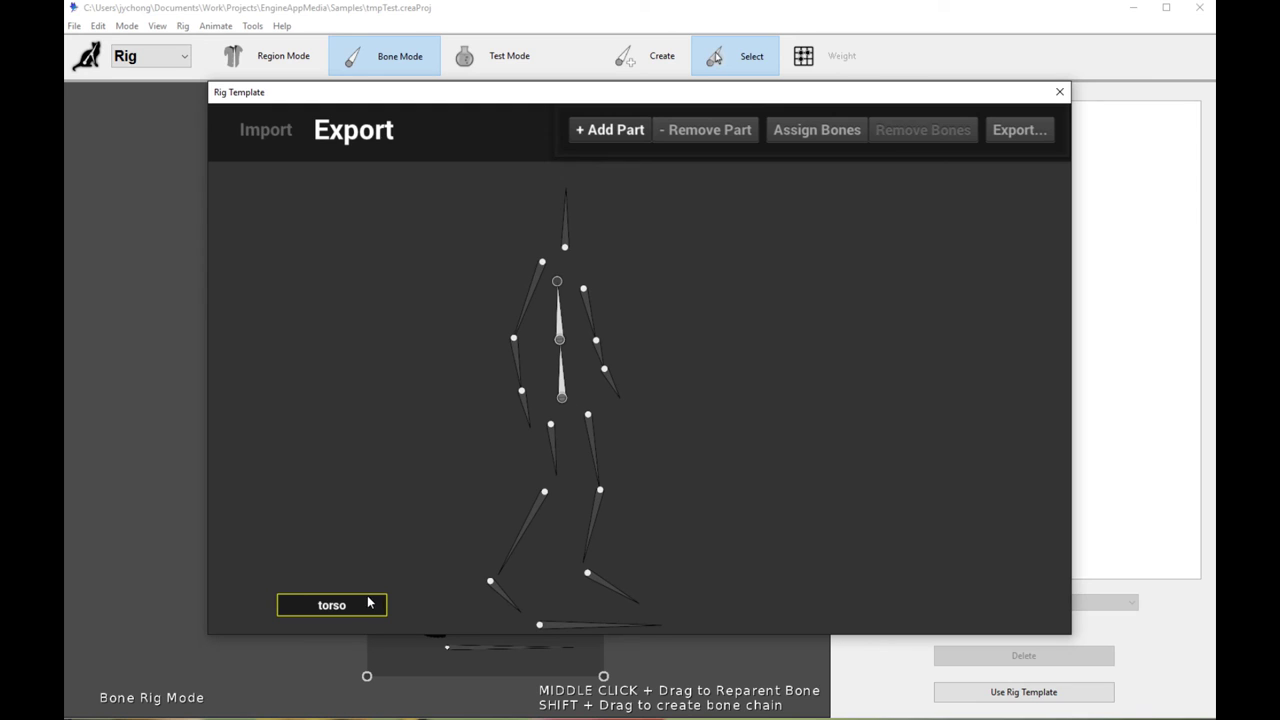
click(821, 132)
Step: Add a head part and assign the head bone to it
click(621, 132)
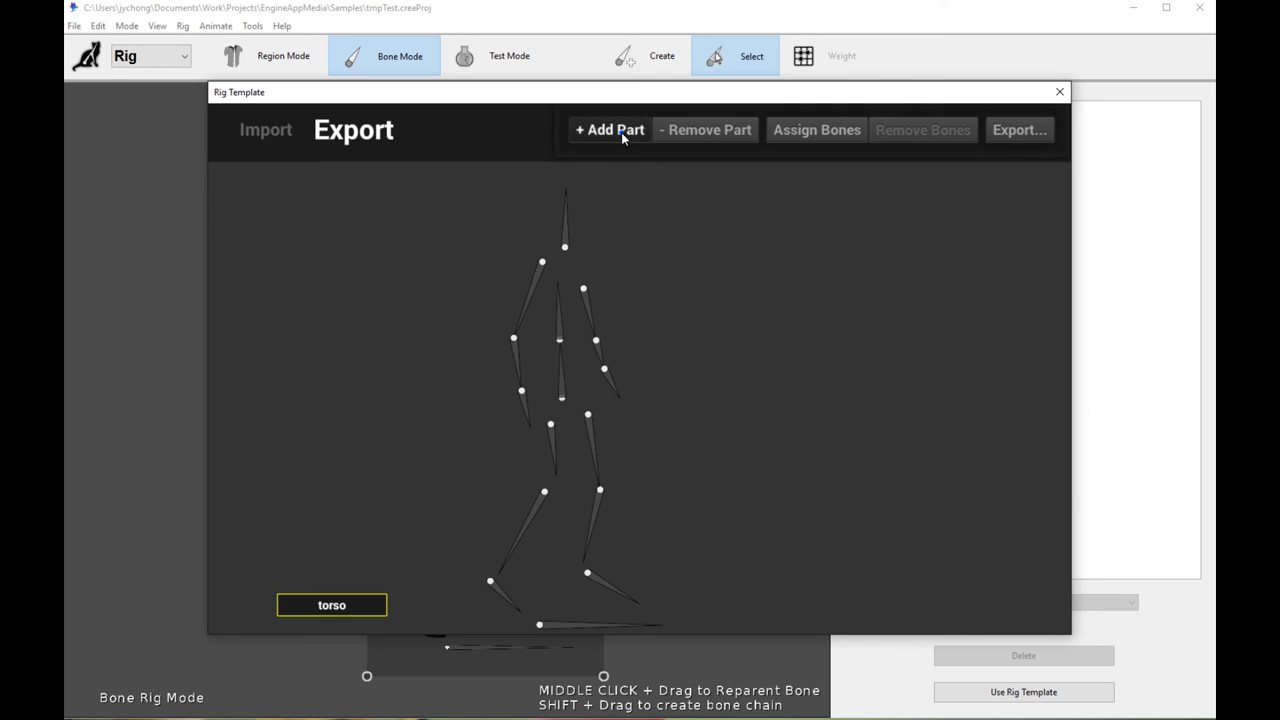
click(654, 357)
text(head)
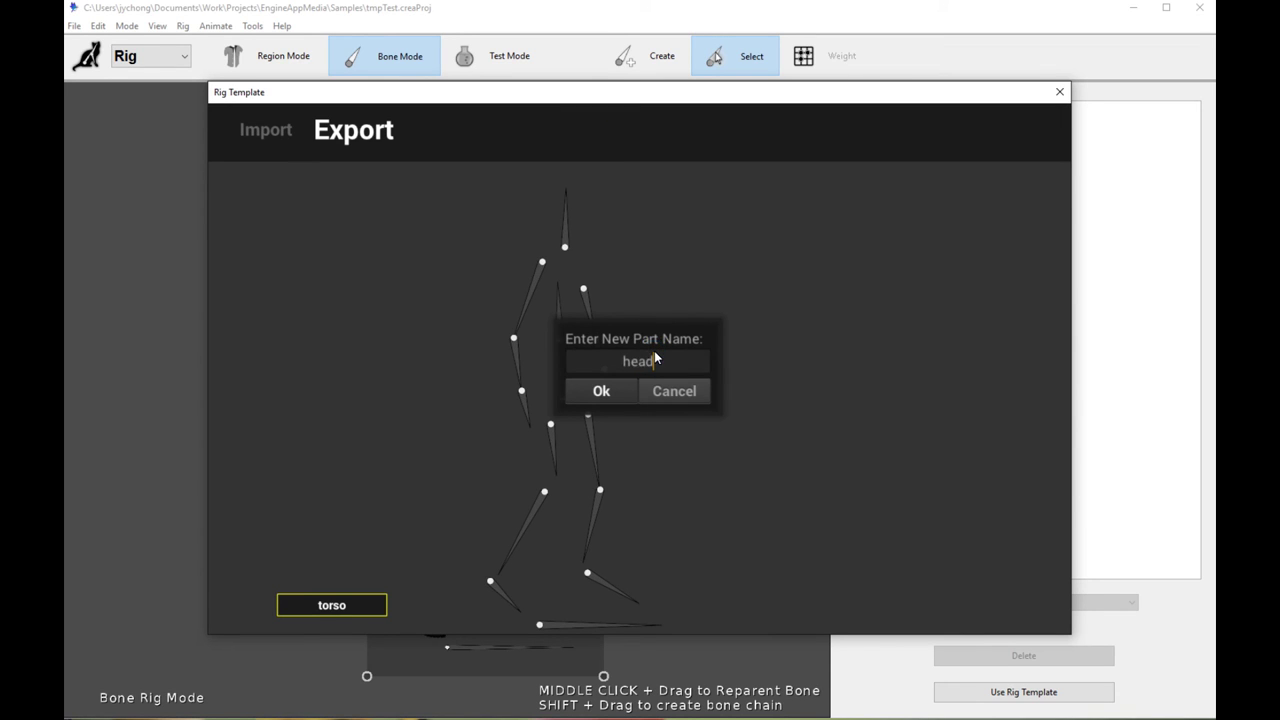
click(586, 384)
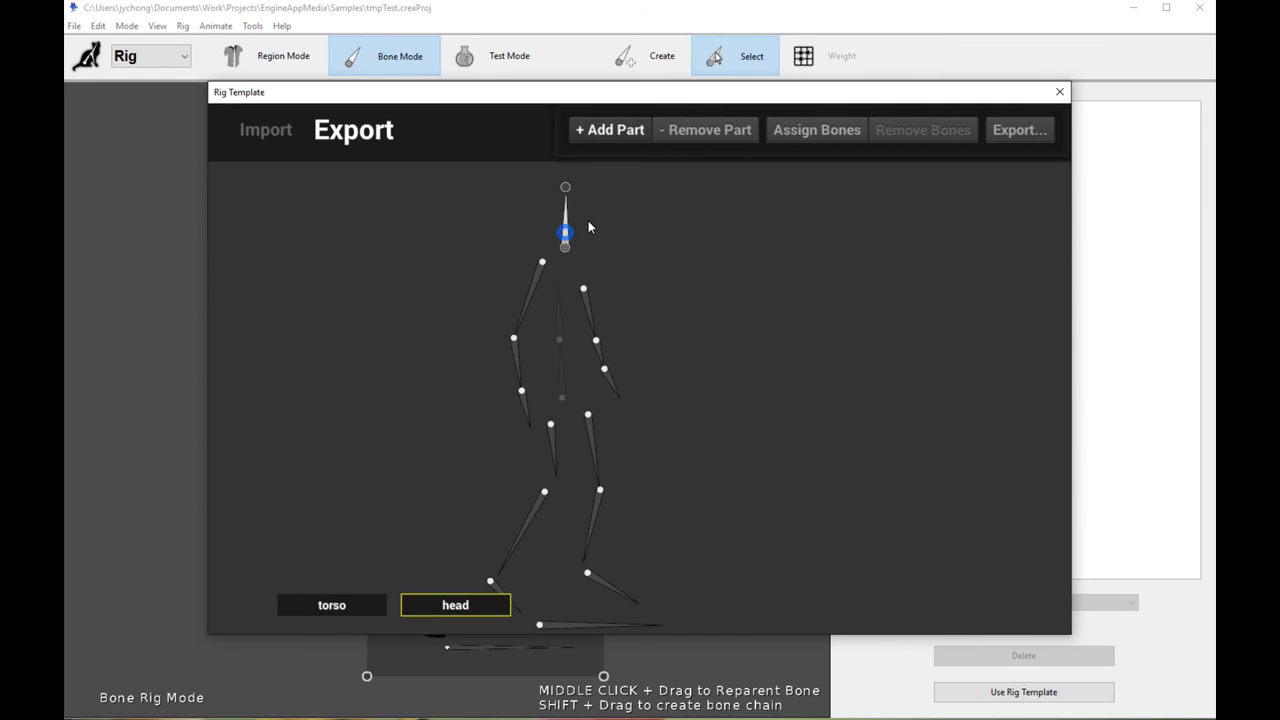
click(558, 240)
click(838, 130)
Step: Add an armUpper part and assign one arm's three bones to it
click(602, 131)
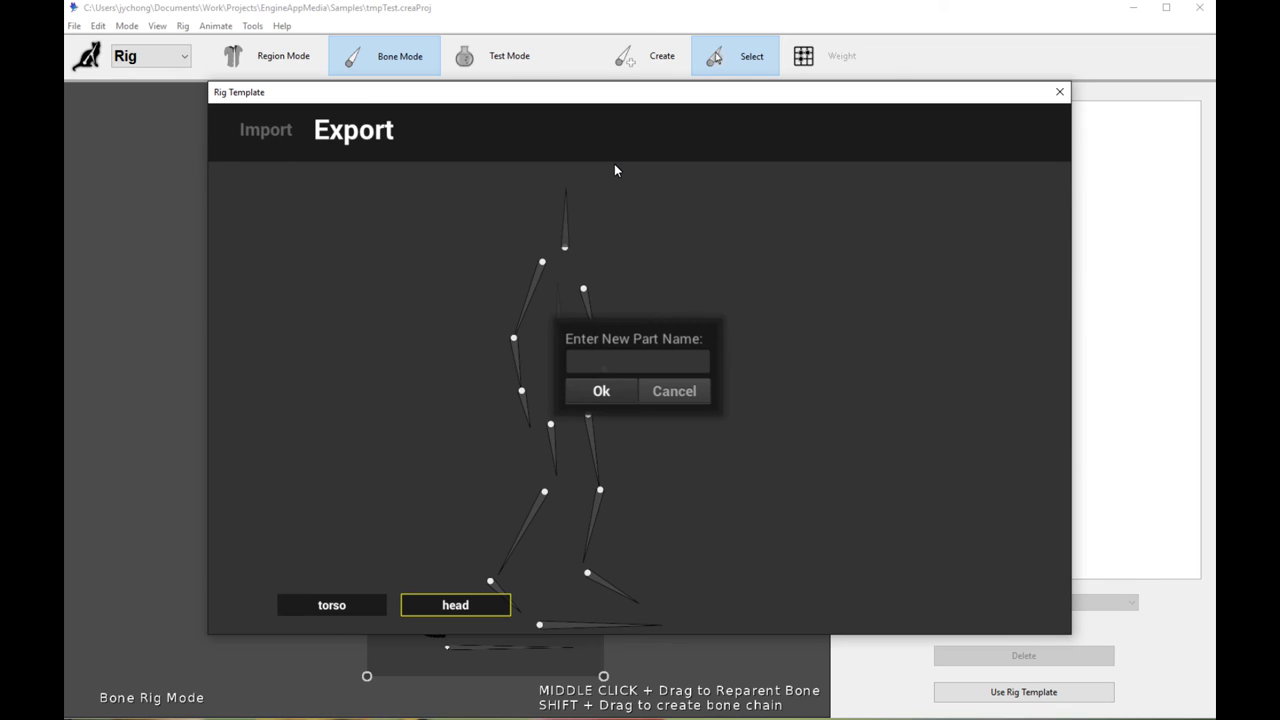
click(640, 361)
text(ar)
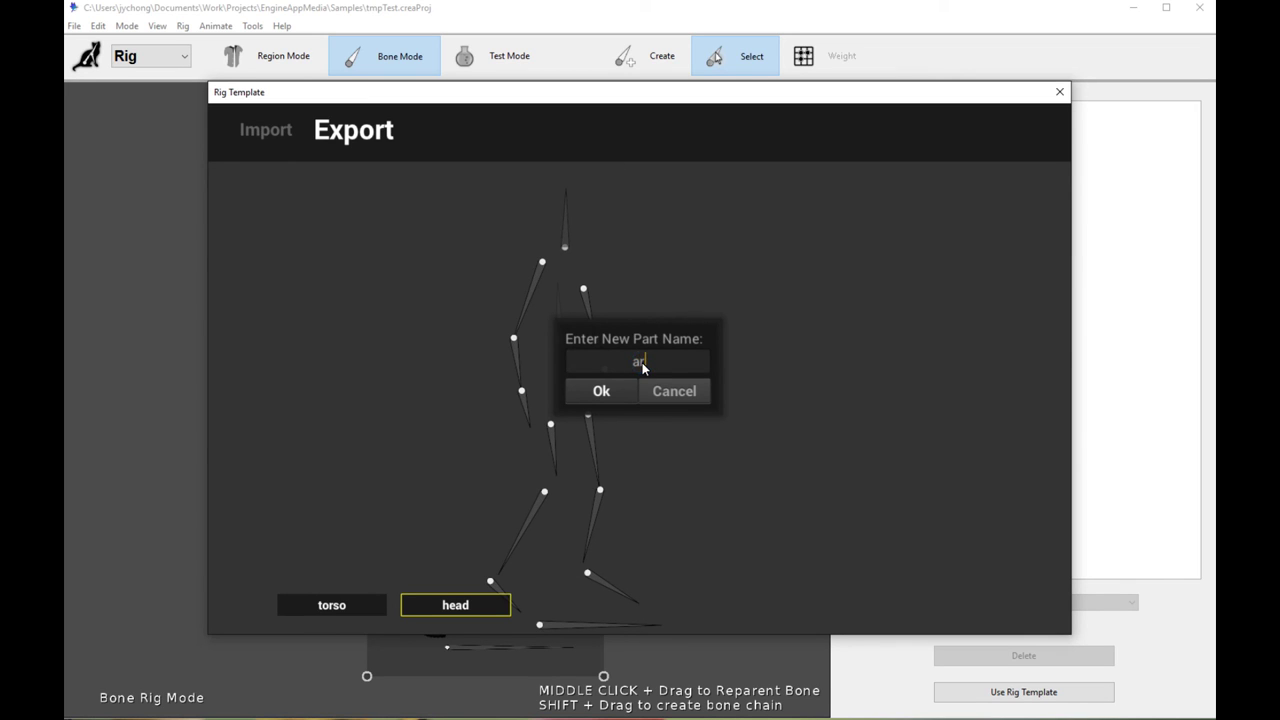
text(mUpper)
click(609, 391)
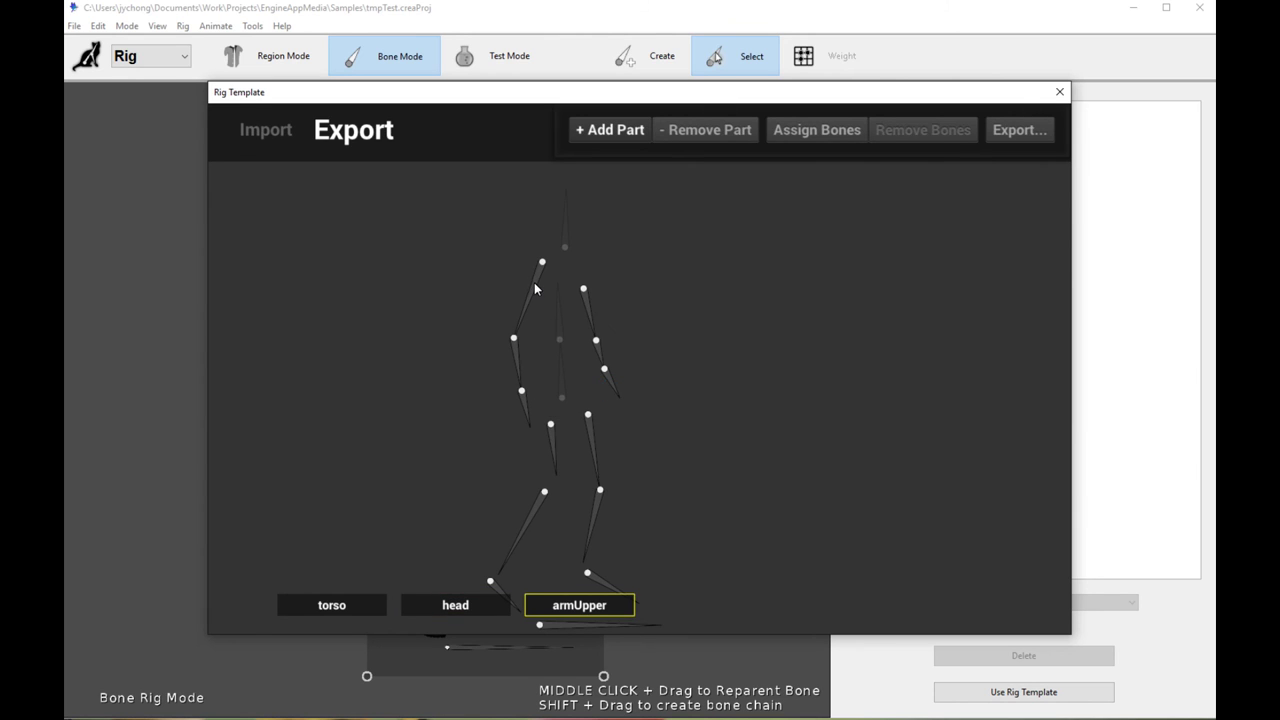
click(532, 292)
click(517, 360)
click(522, 404)
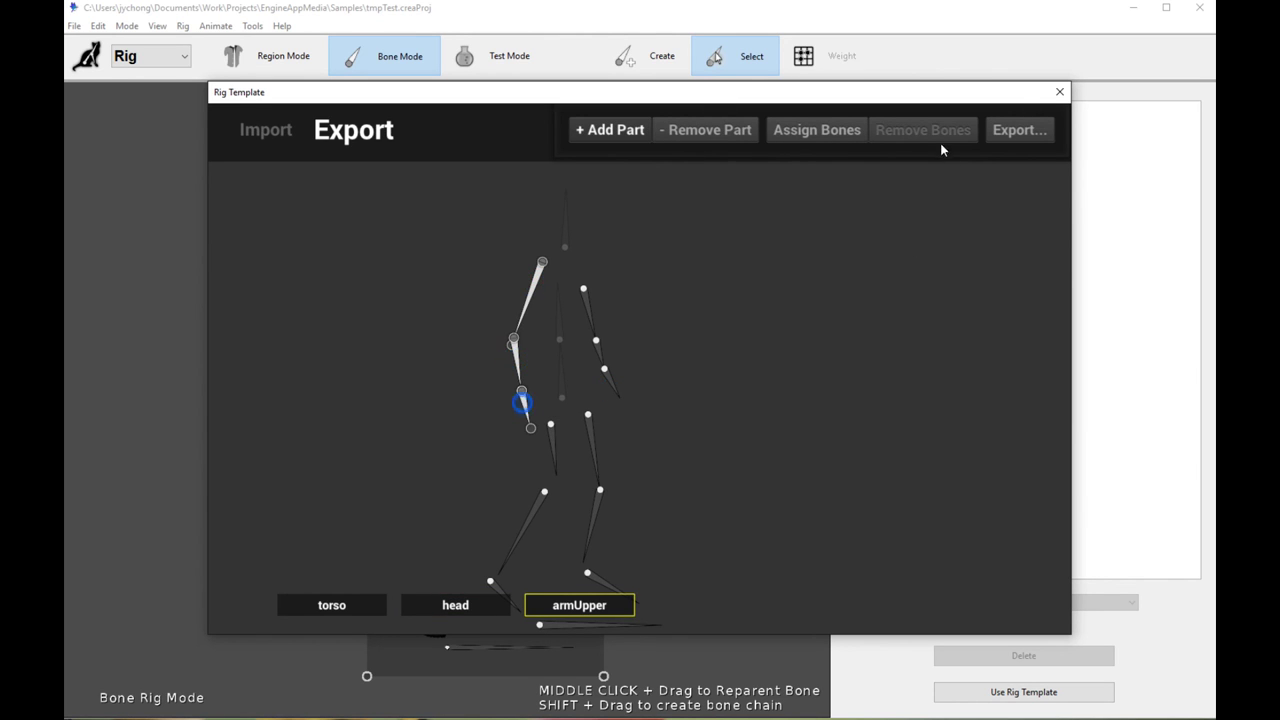
click(854, 130)
Step: Add an armLower part and assign the other arm's three bones to it
click(621, 131)
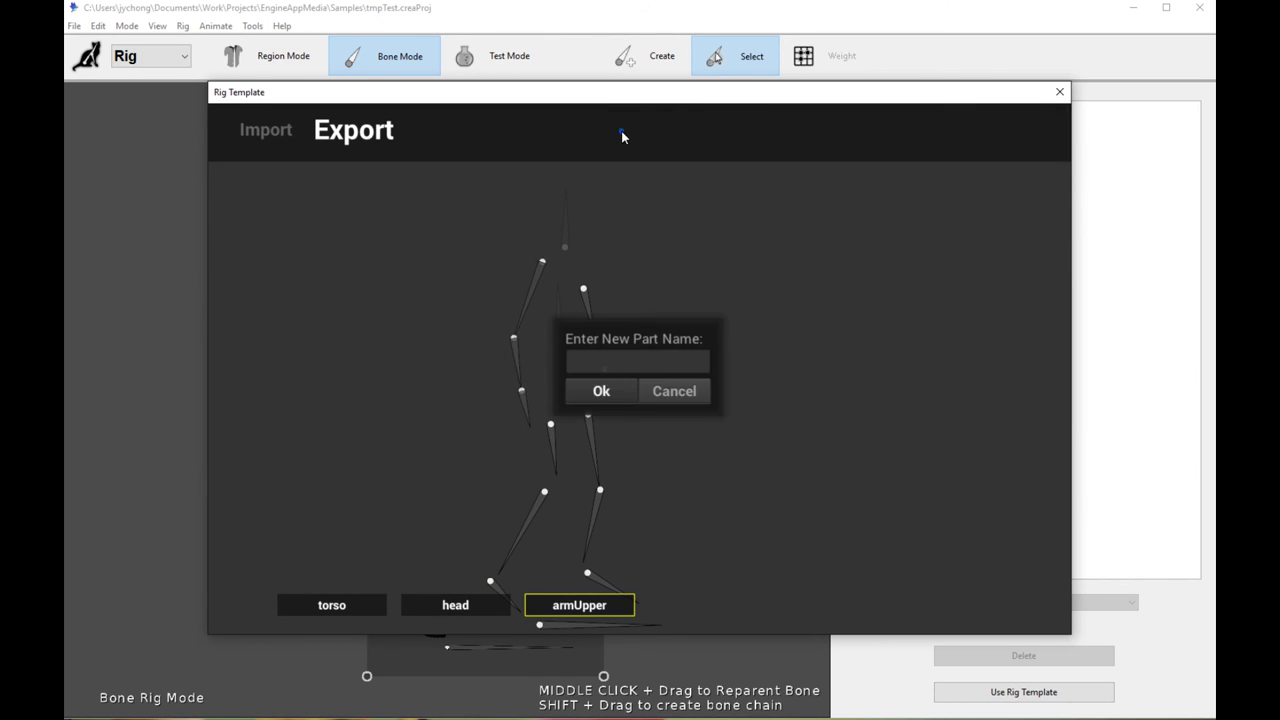
click(668, 356)
text(armLowe)
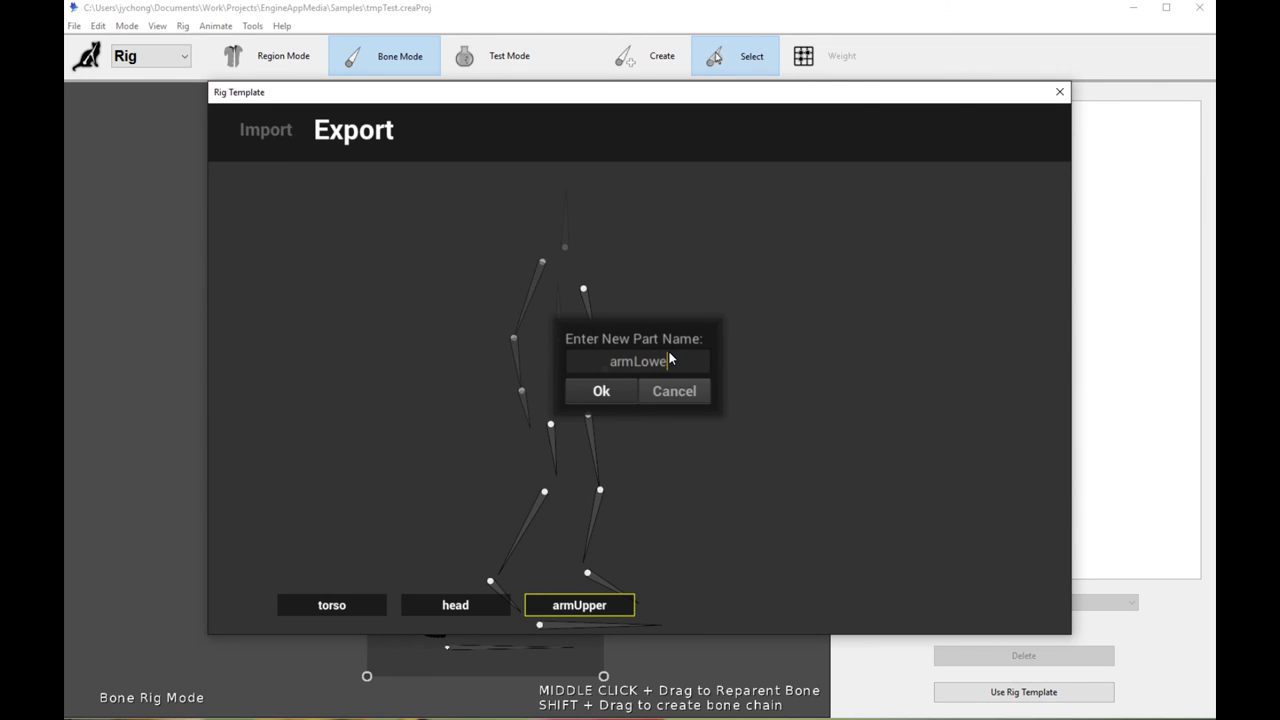
text(r)
click(601, 391)
click(591, 313)
click(599, 358)
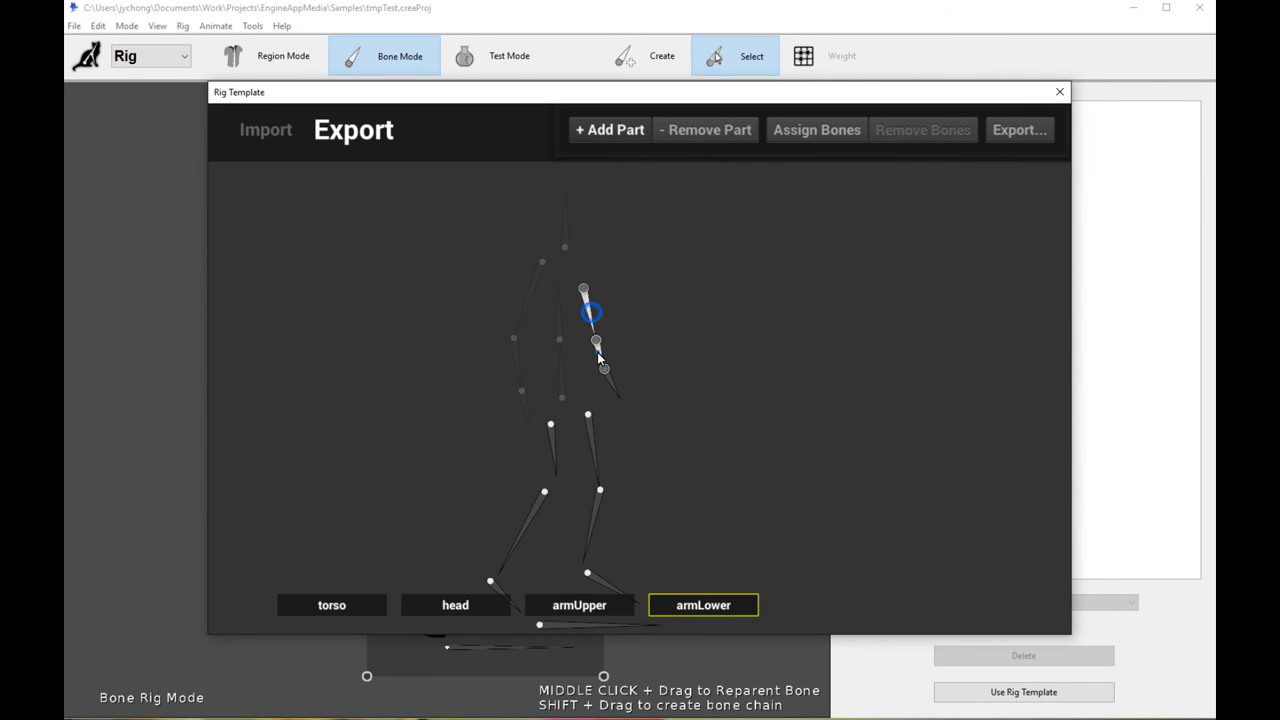
click(612, 382)
click(809, 131)
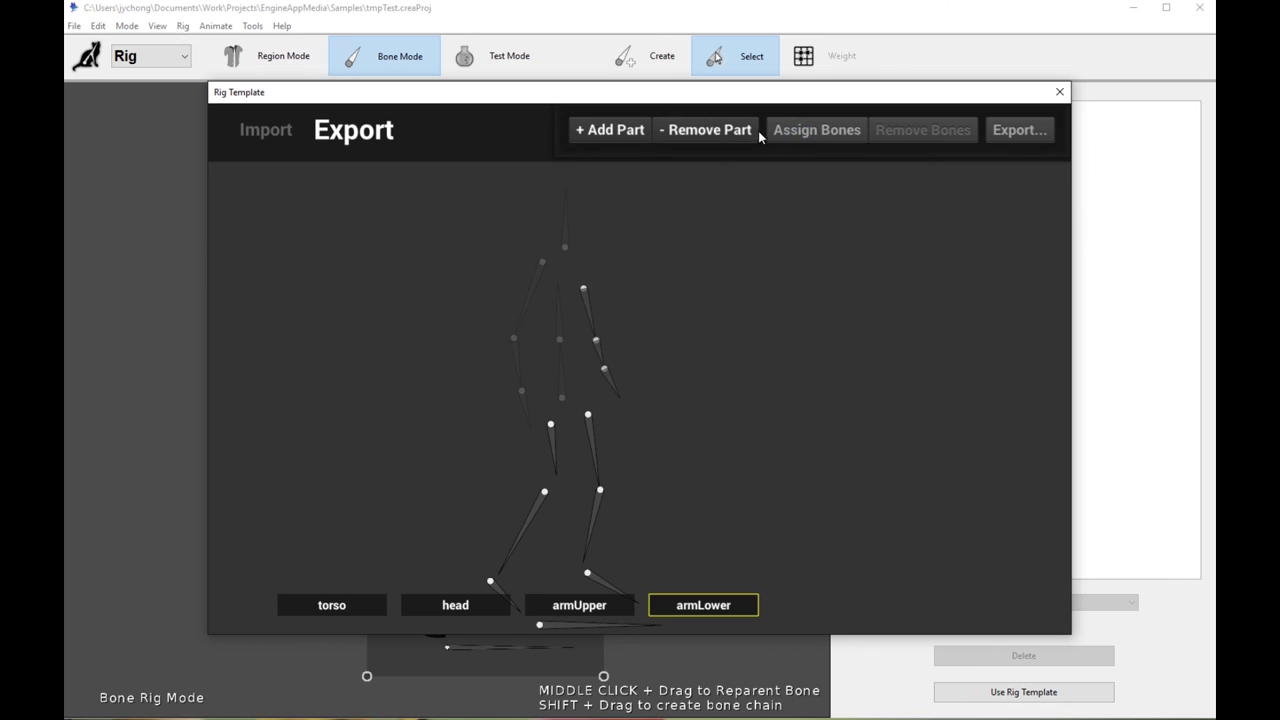
click(618, 131)
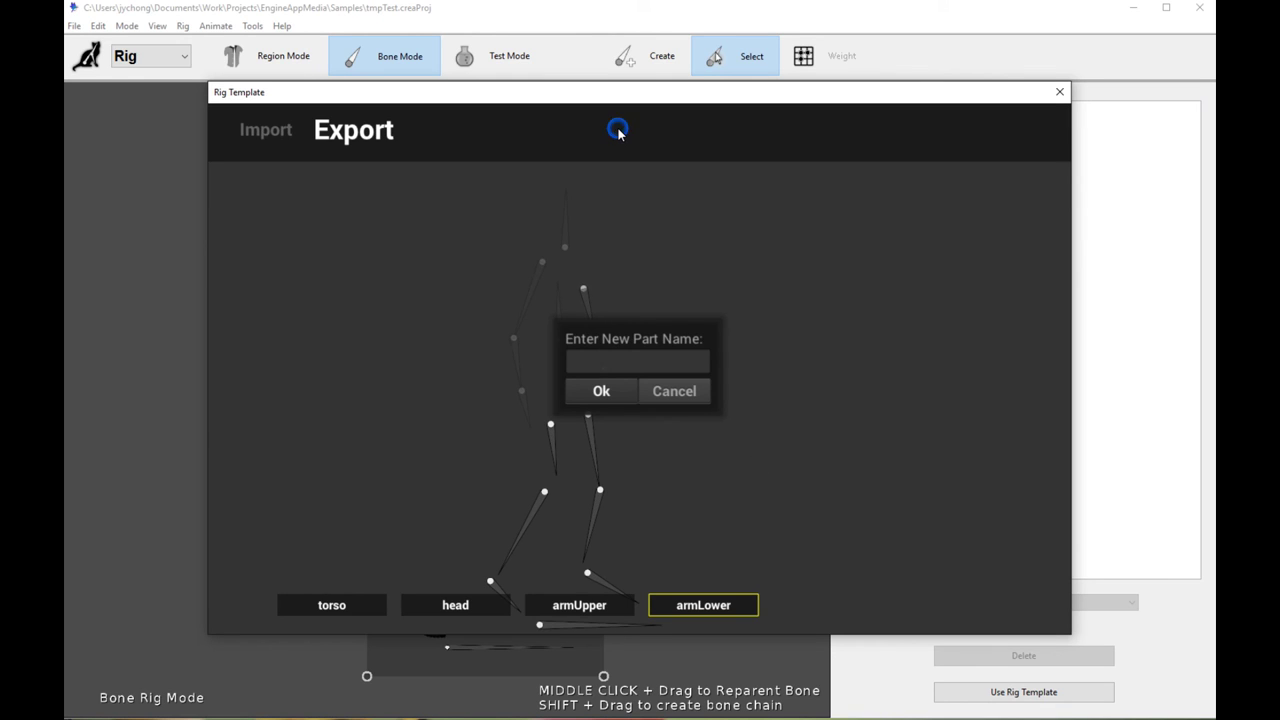
click(601, 360)
Step: Name the new part legUpper and assign one leg's bones to it
text(legUpper)
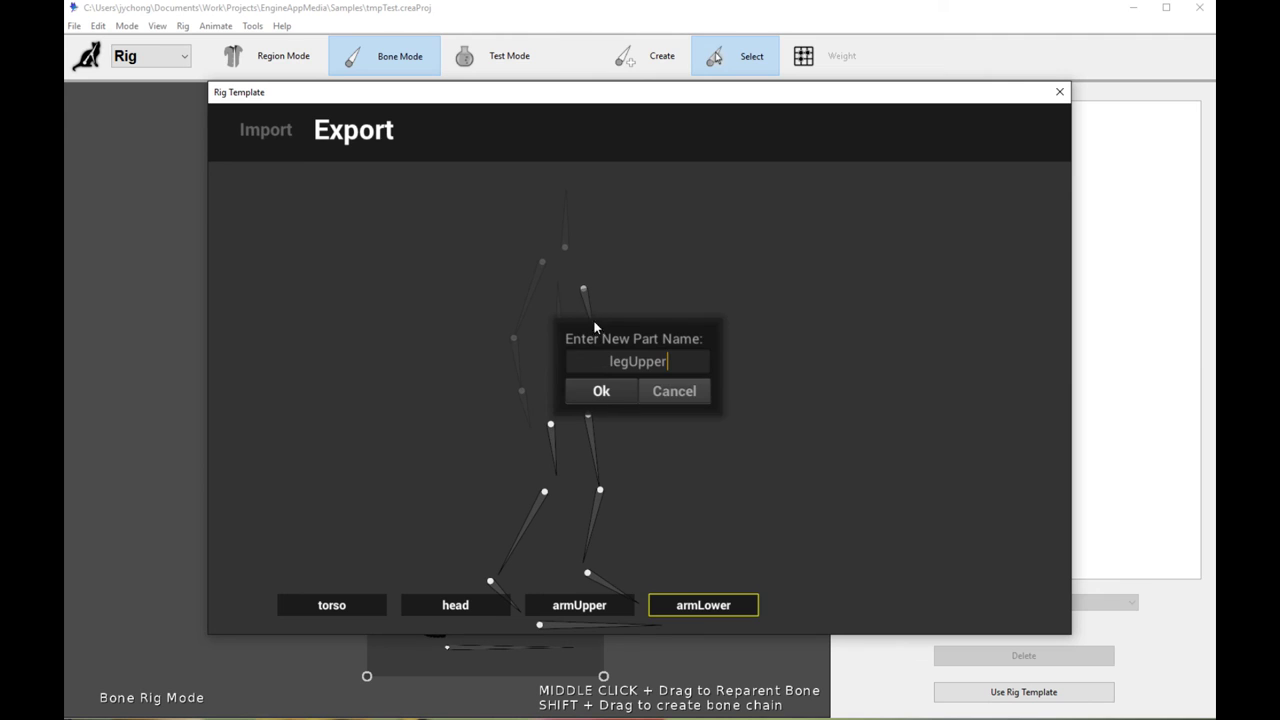
key(Return)
drag(589, 414, 523, 522)
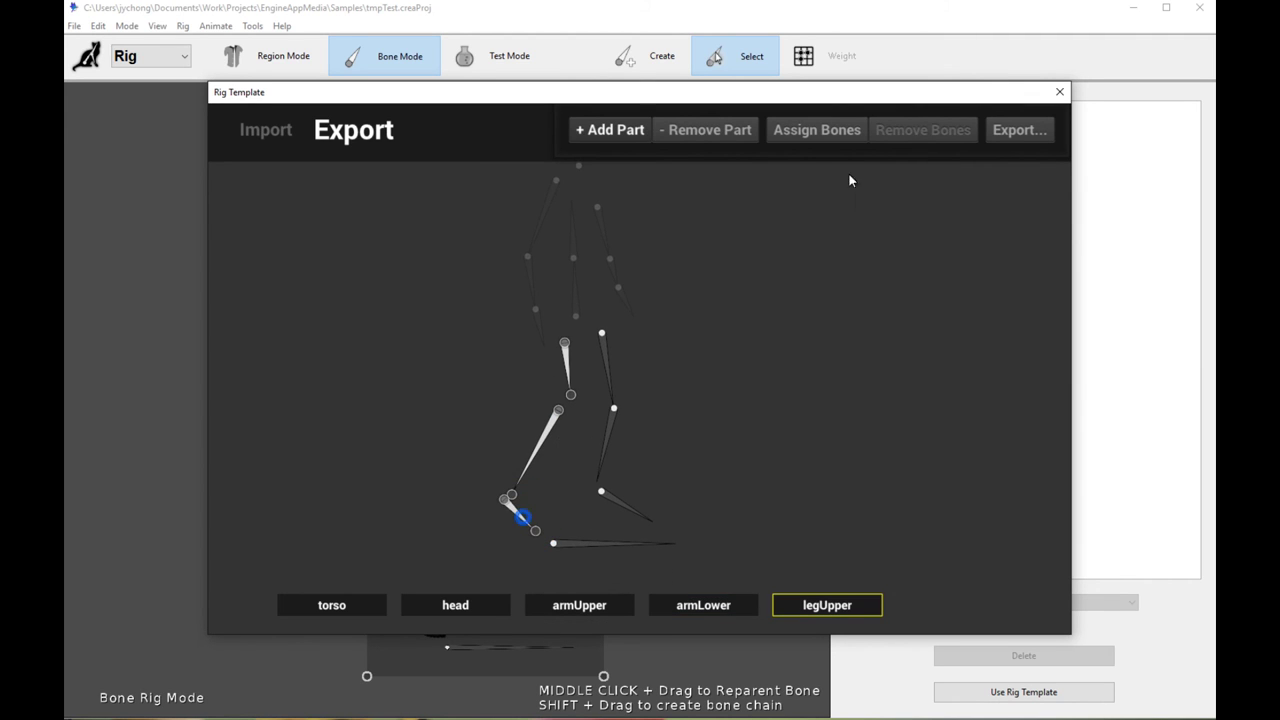
click(818, 130)
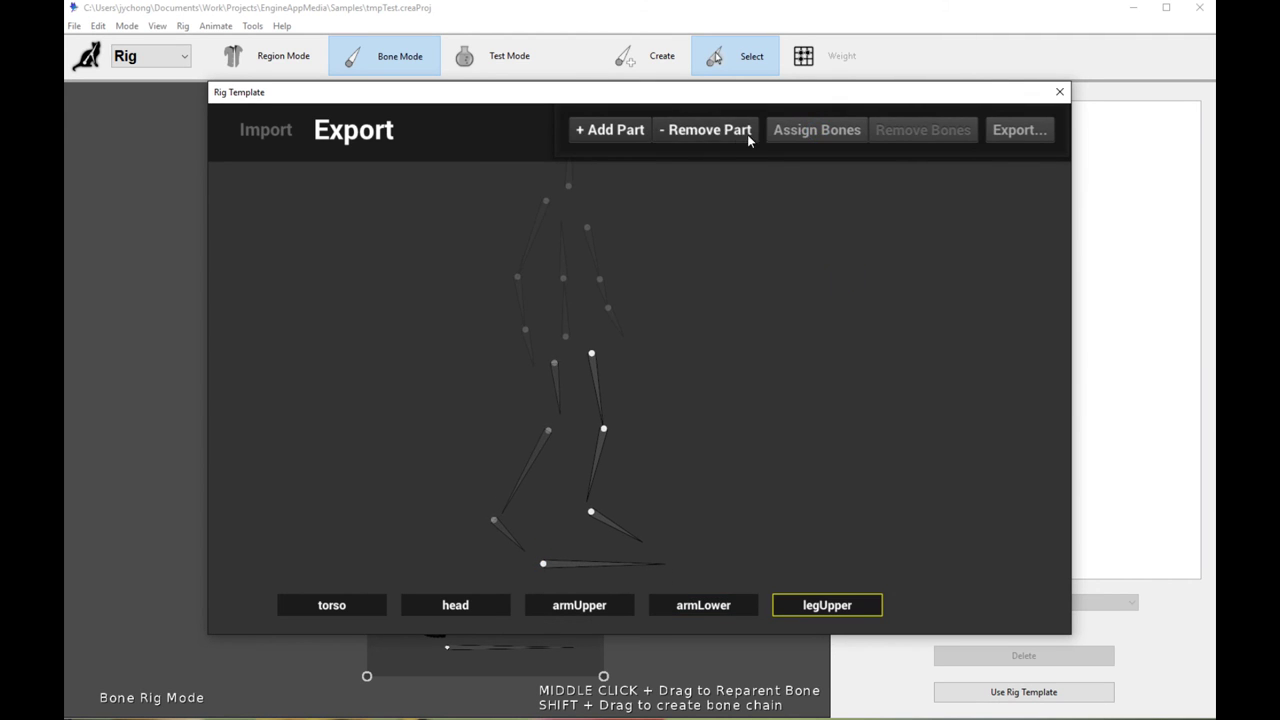
Step: Add a legLower part holding the other leg's bones, including the foot bone
click(617, 131)
click(639, 363)
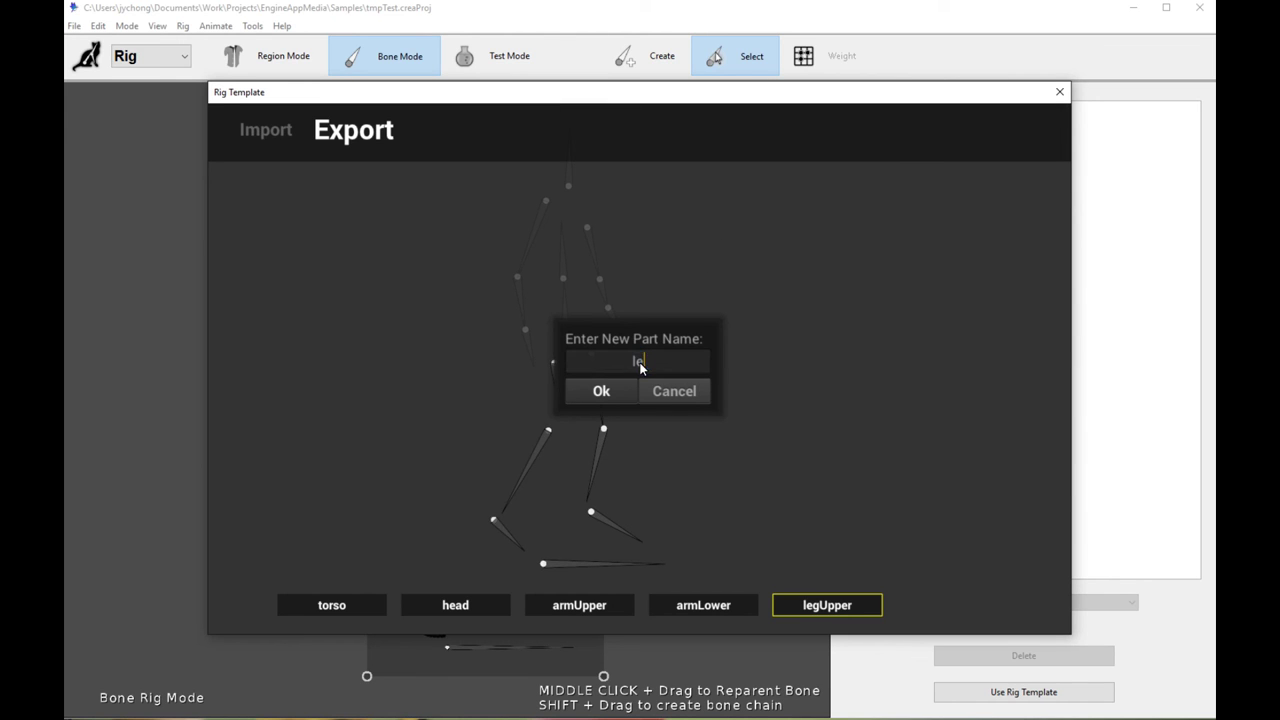
text(legLower)
click(597, 394)
ctrl+click(600, 503)
ctrl+click(608, 527)
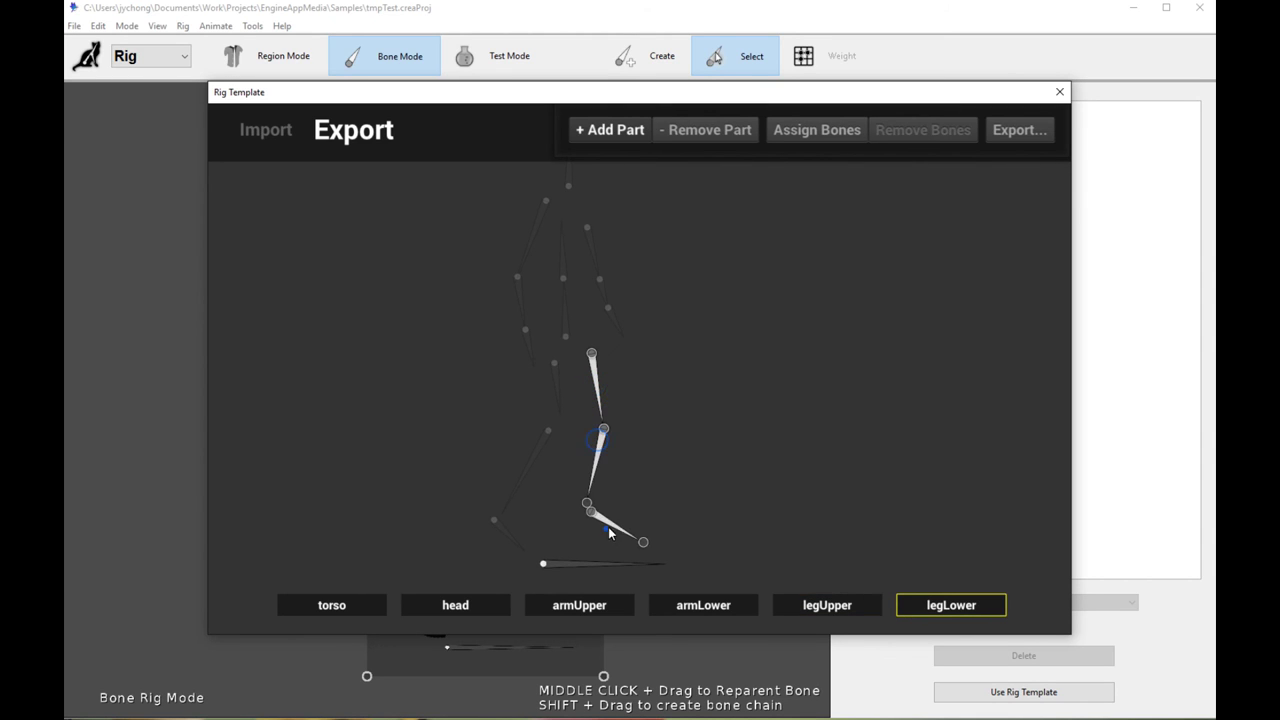
click(826, 138)
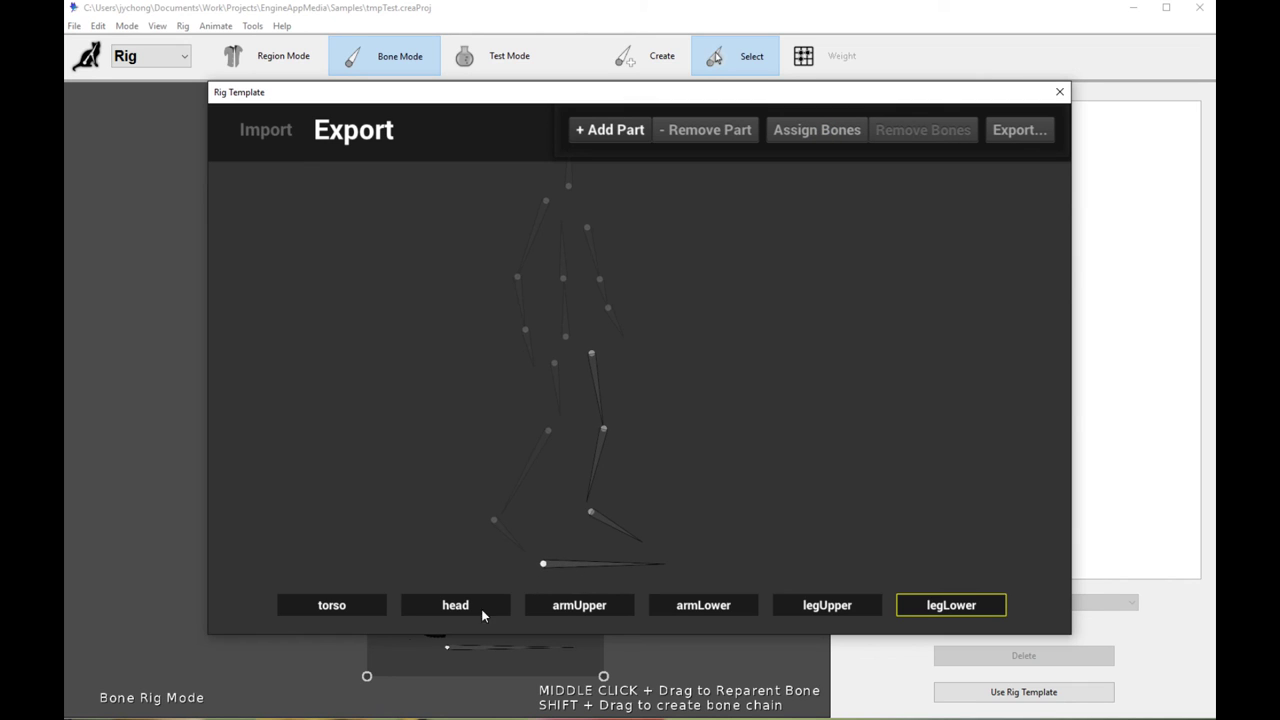
Step: Assign the ground foot bone to the torso part
click(331, 606)
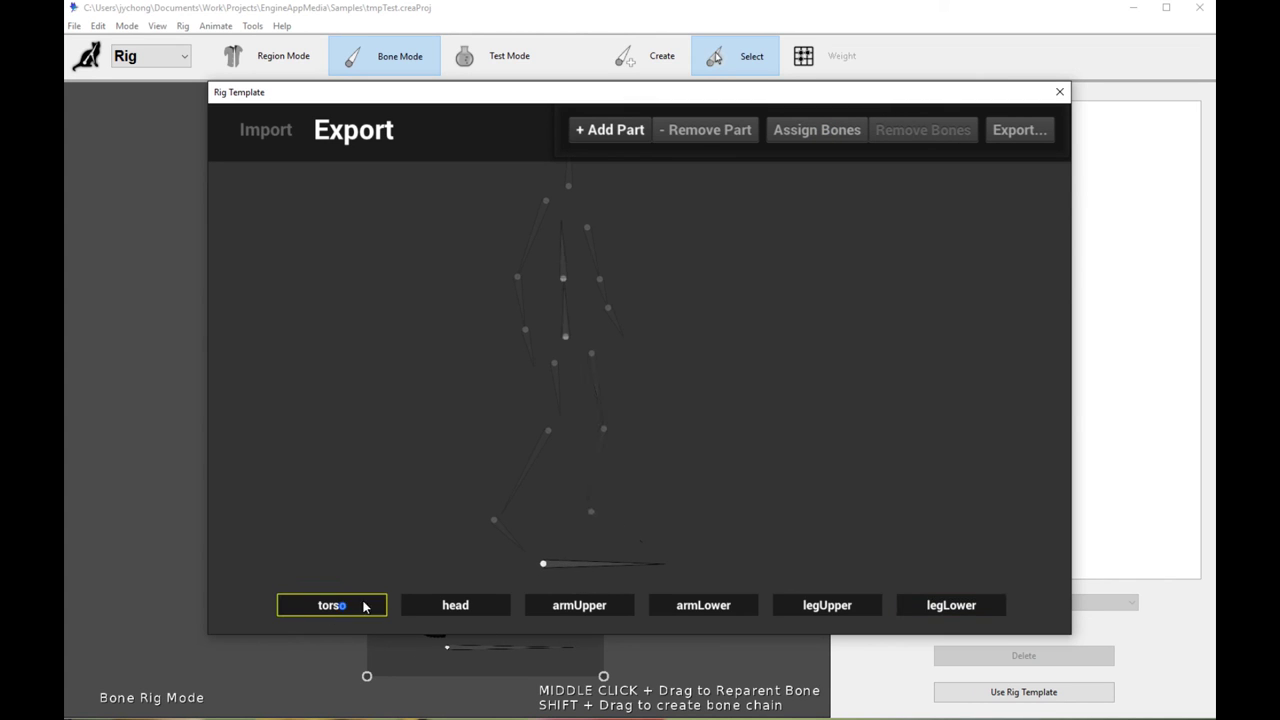
click(591, 563)
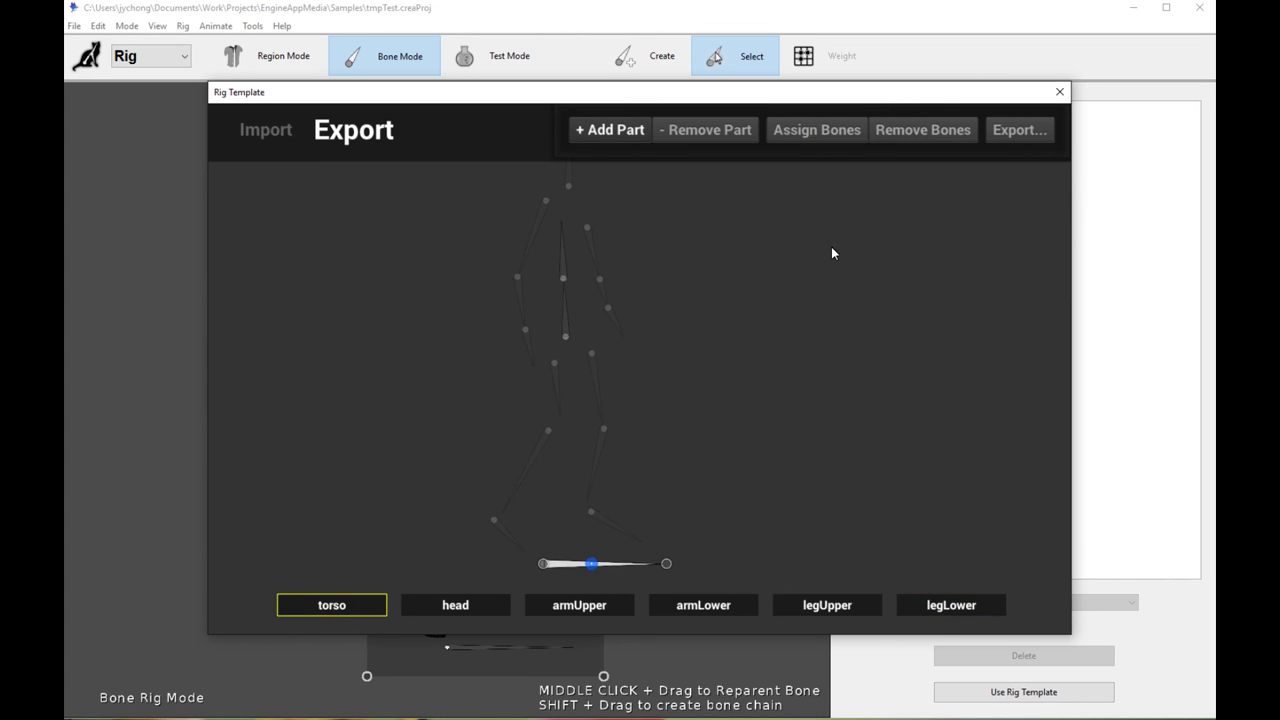
click(819, 133)
Step: Review the bones in torso, head, armUpper, armLower, legUpper and legLower parts
click(462, 605)
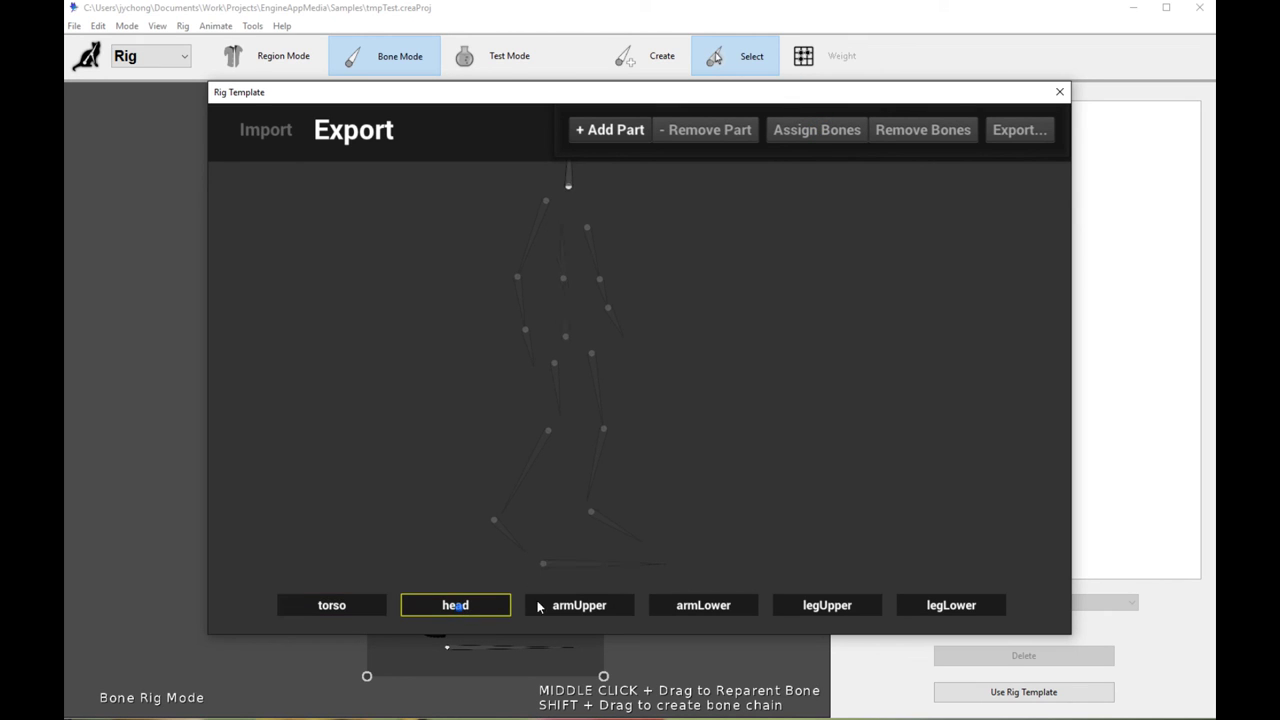
click(574, 605)
click(718, 600)
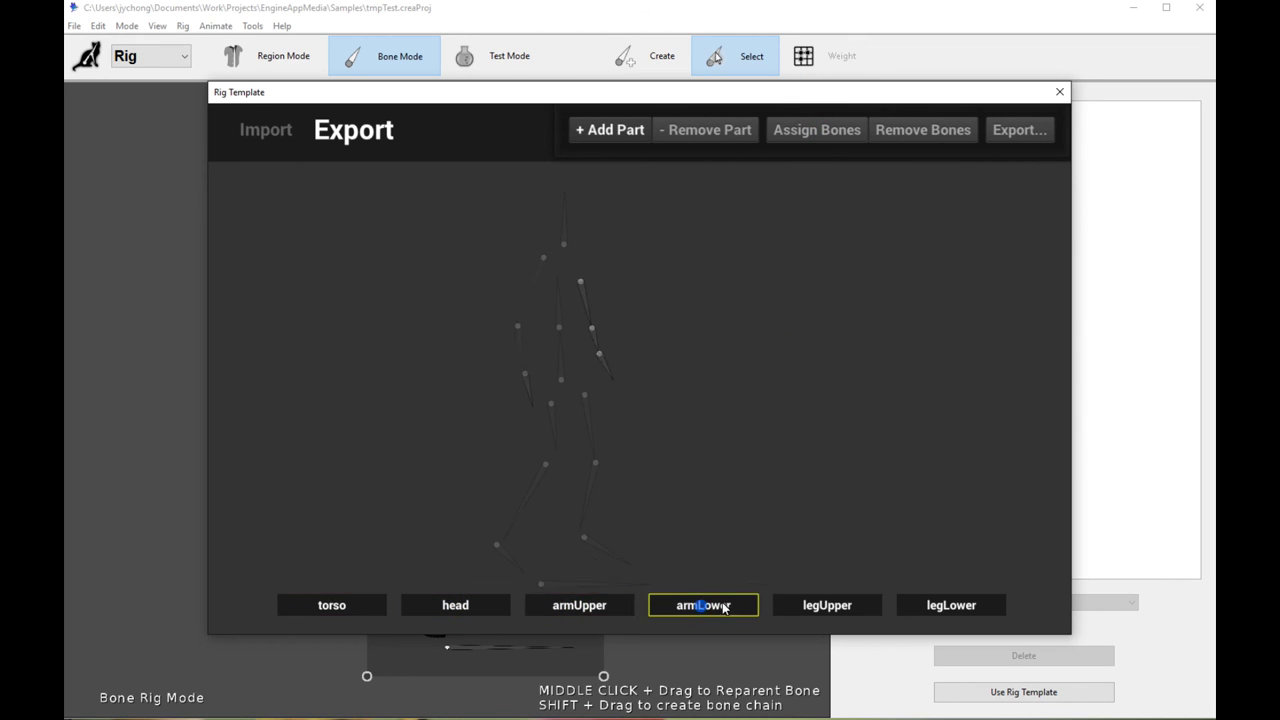
click(808, 604)
click(940, 604)
click(842, 607)
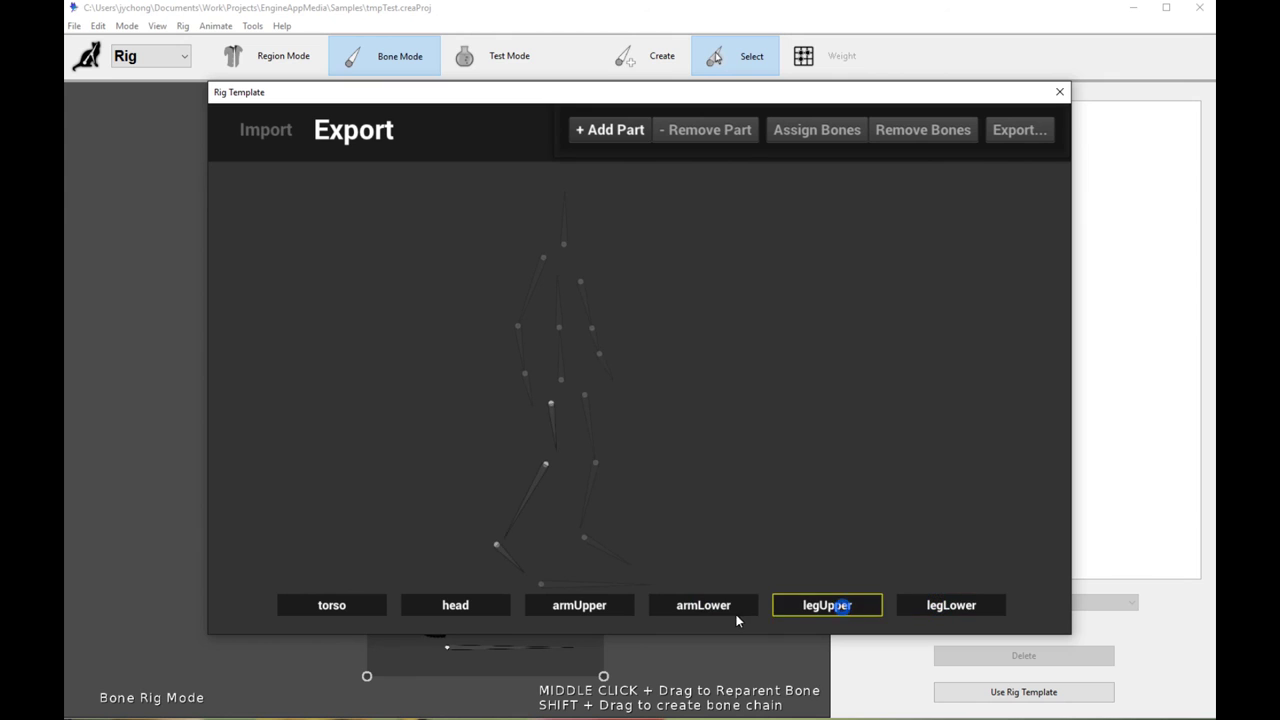
click(718, 608)
click(598, 608)
click(466, 612)
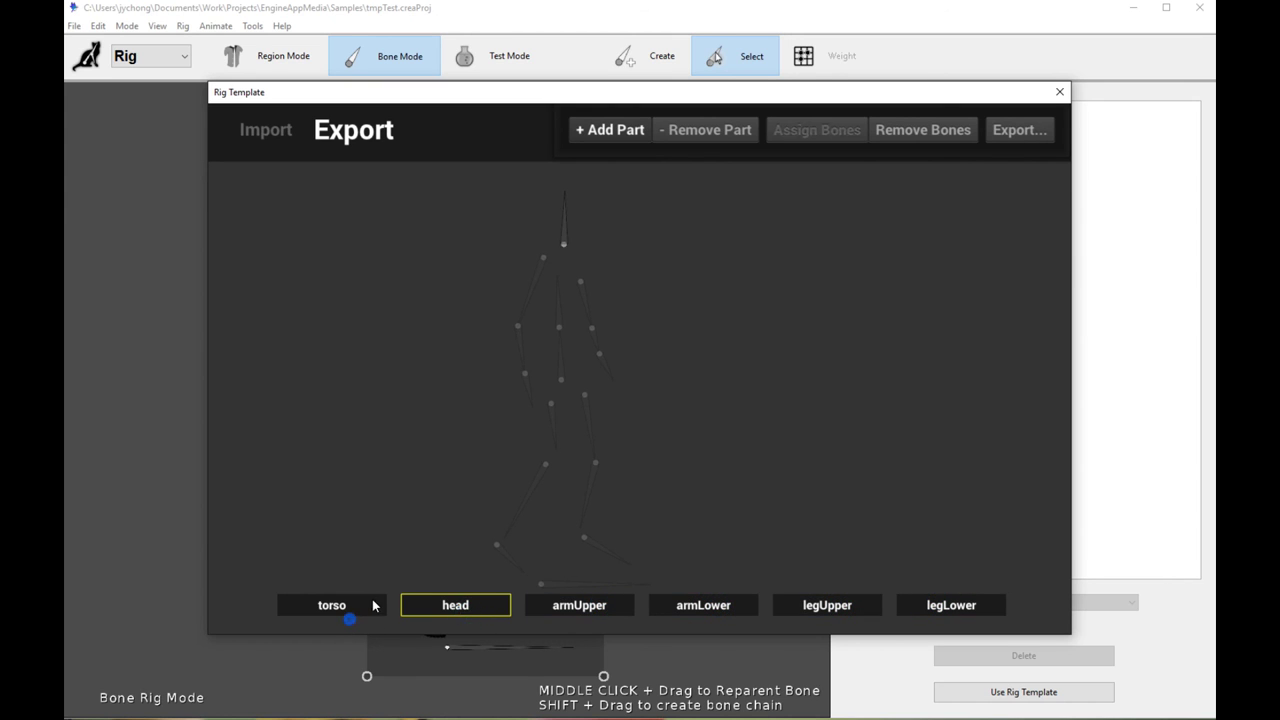
click(372, 605)
click(453, 604)
click(597, 607)
click(690, 607)
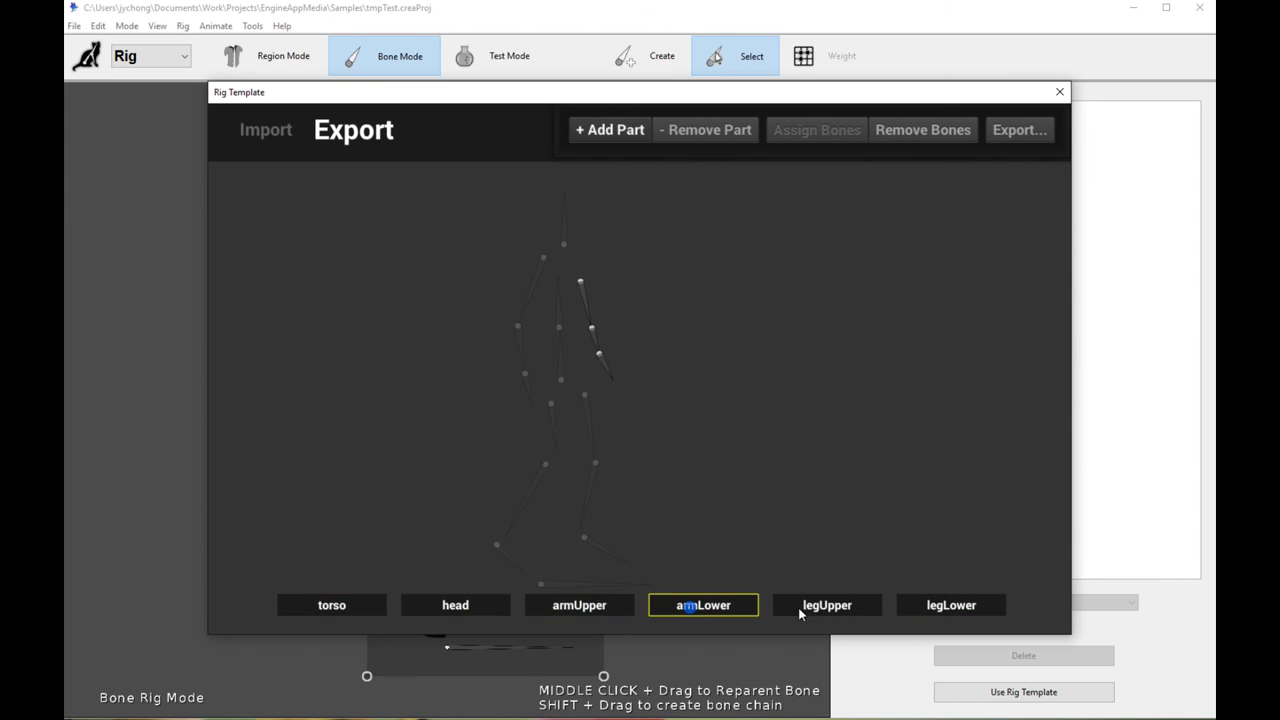
click(820, 607)
click(935, 605)
click(598, 610)
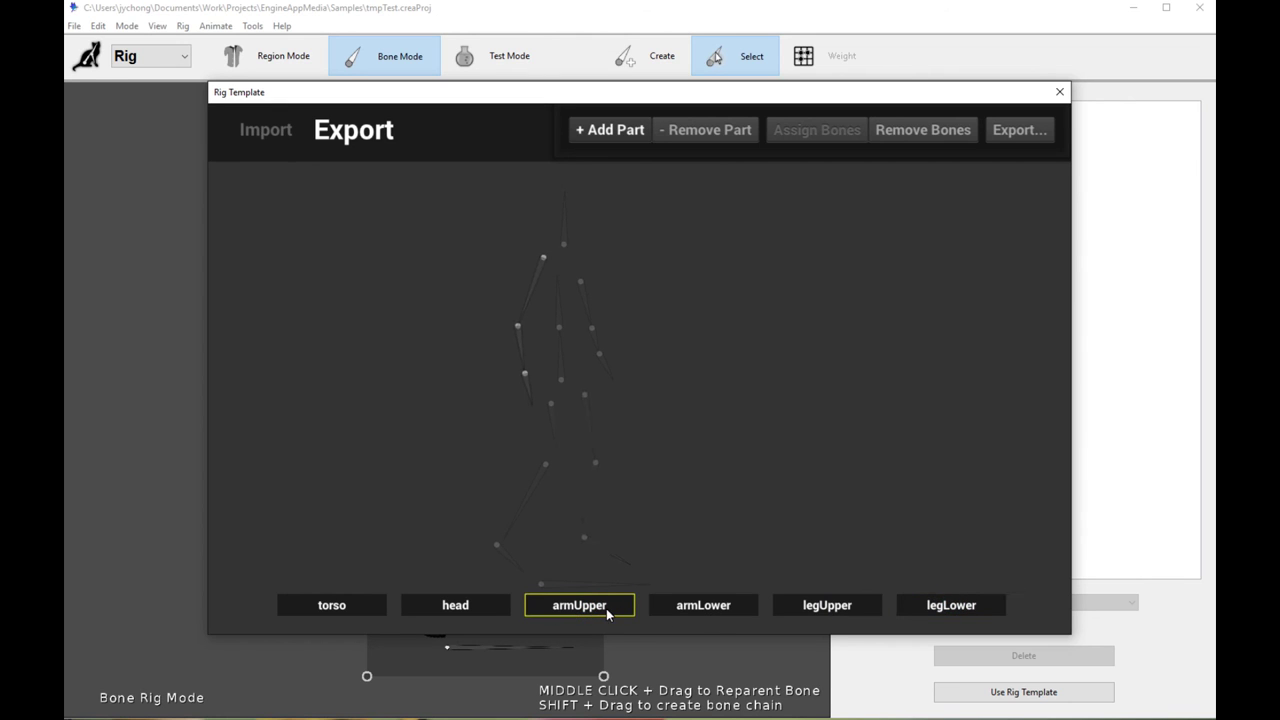
double_click(579, 607)
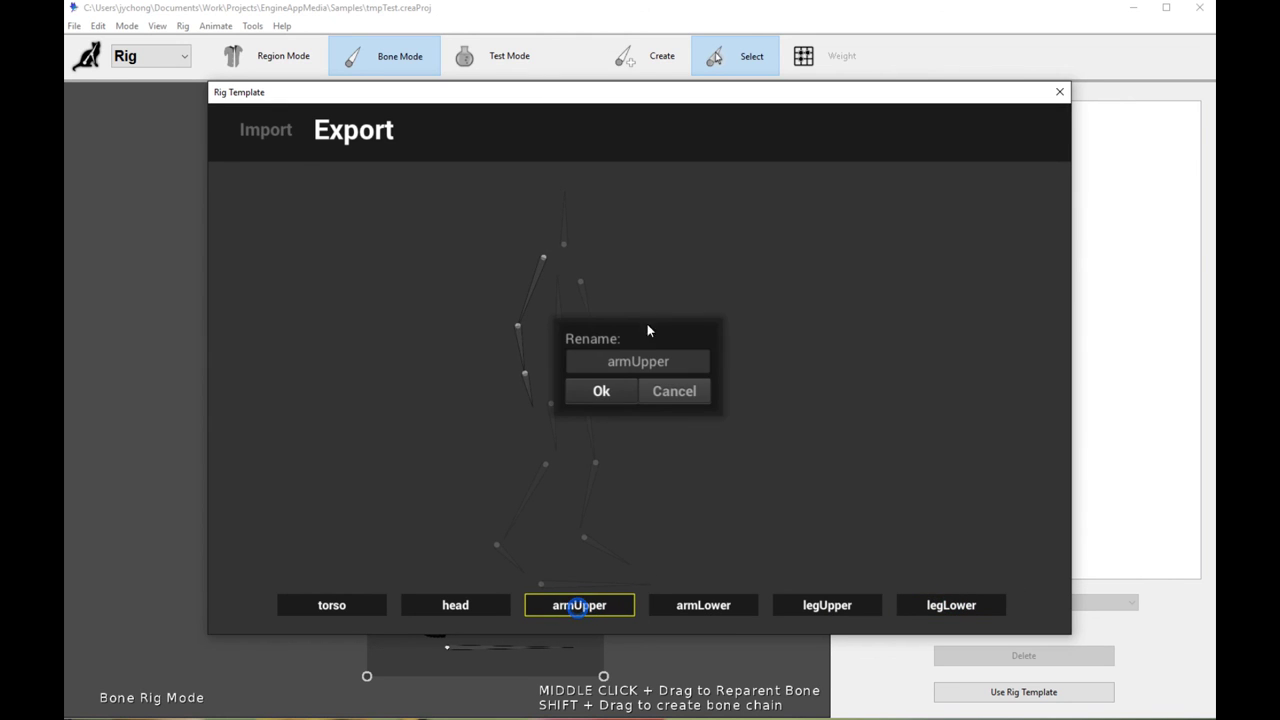
click(674, 391)
click(773, 441)
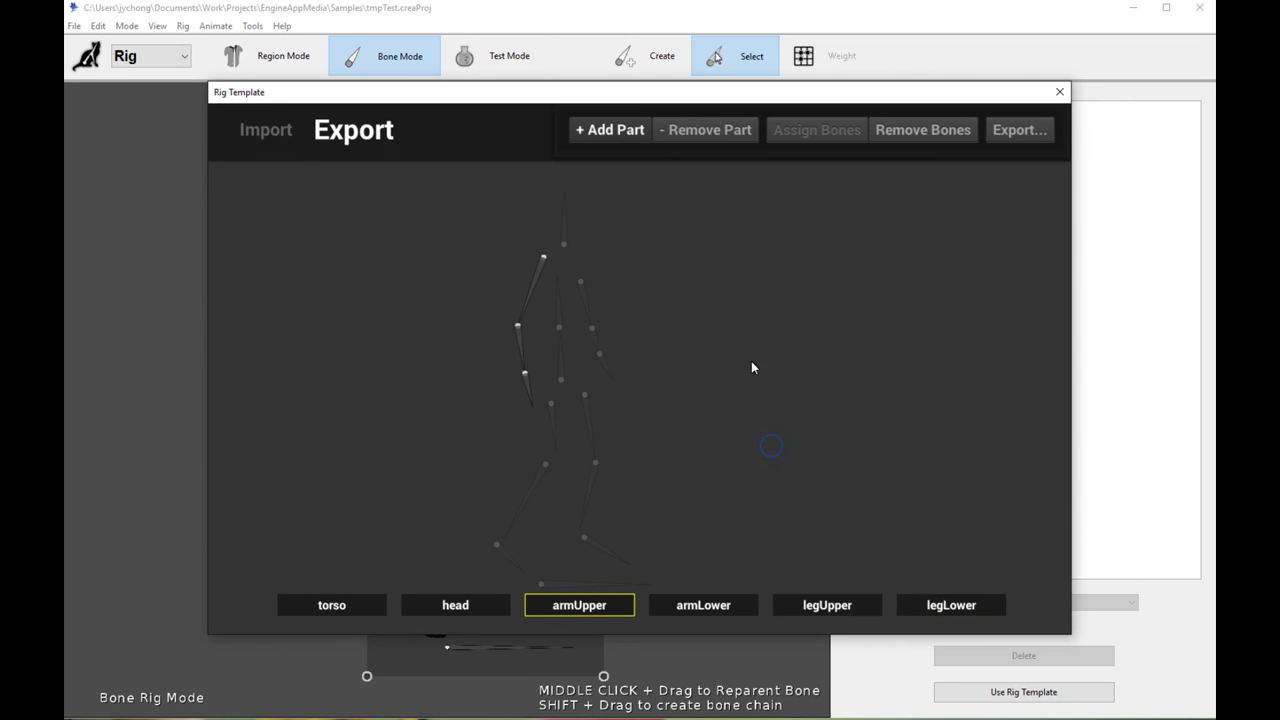
click(1022, 131)
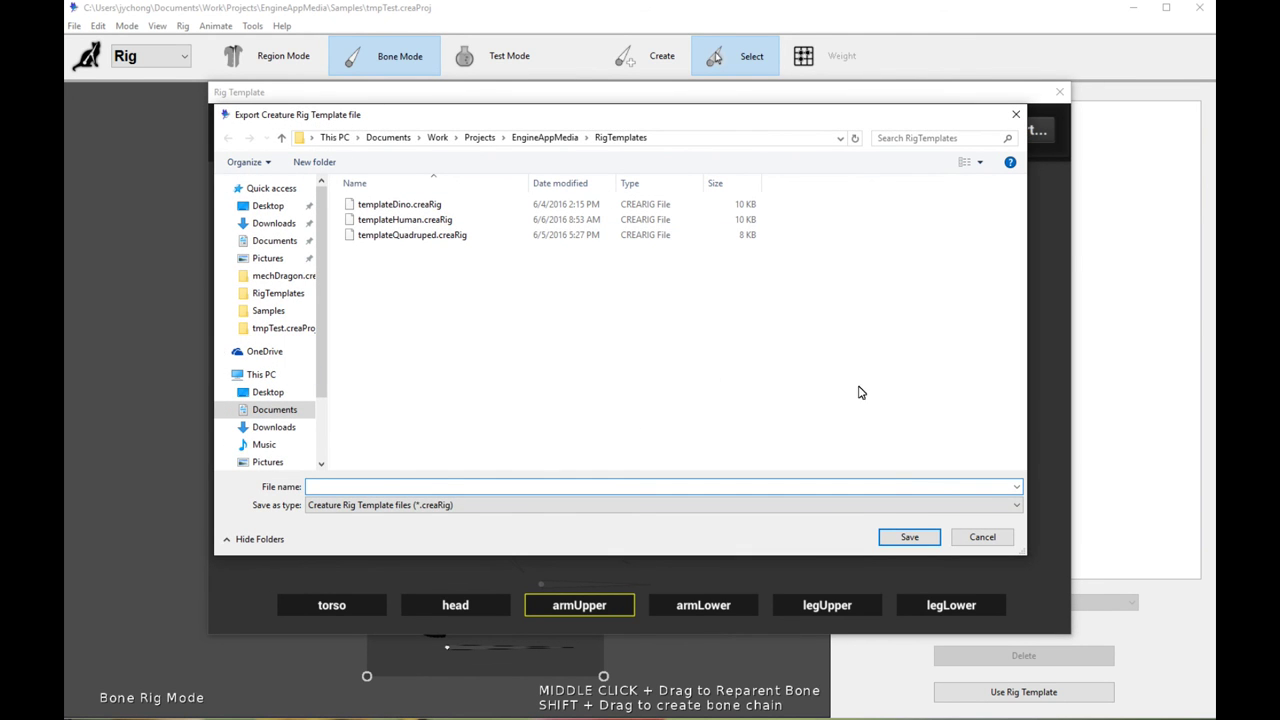
click(982, 537)
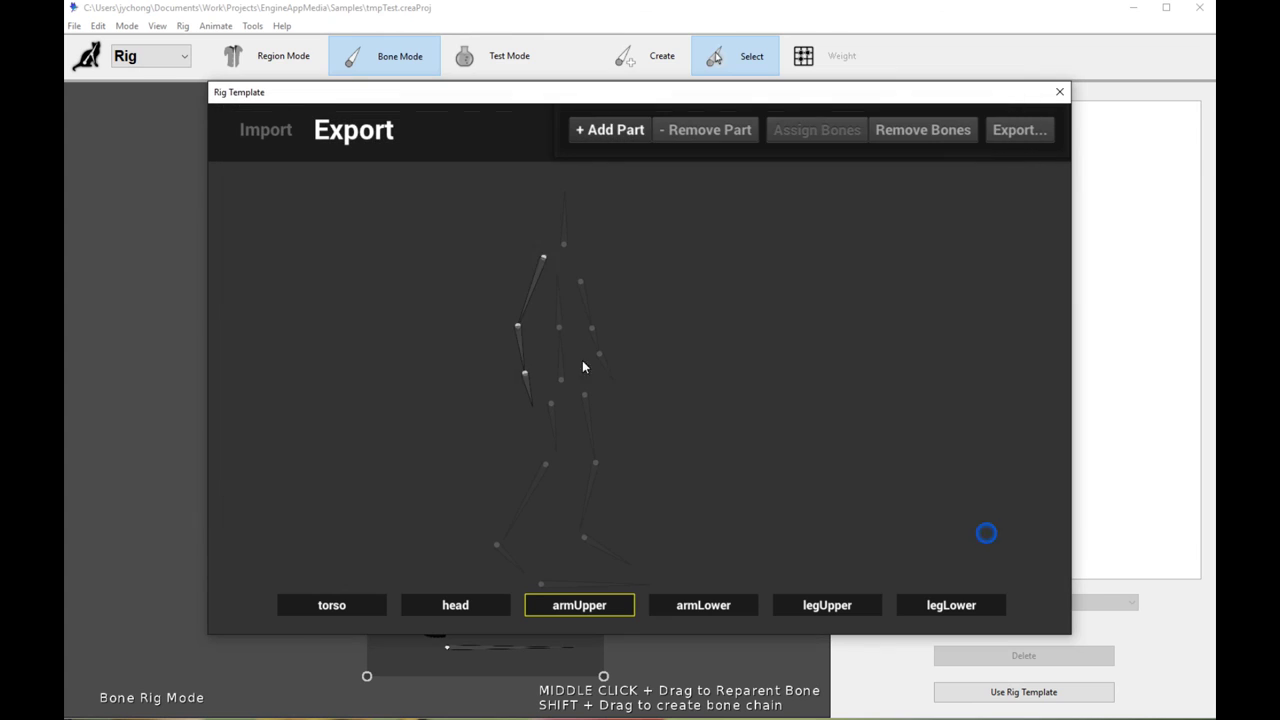
click(265, 131)
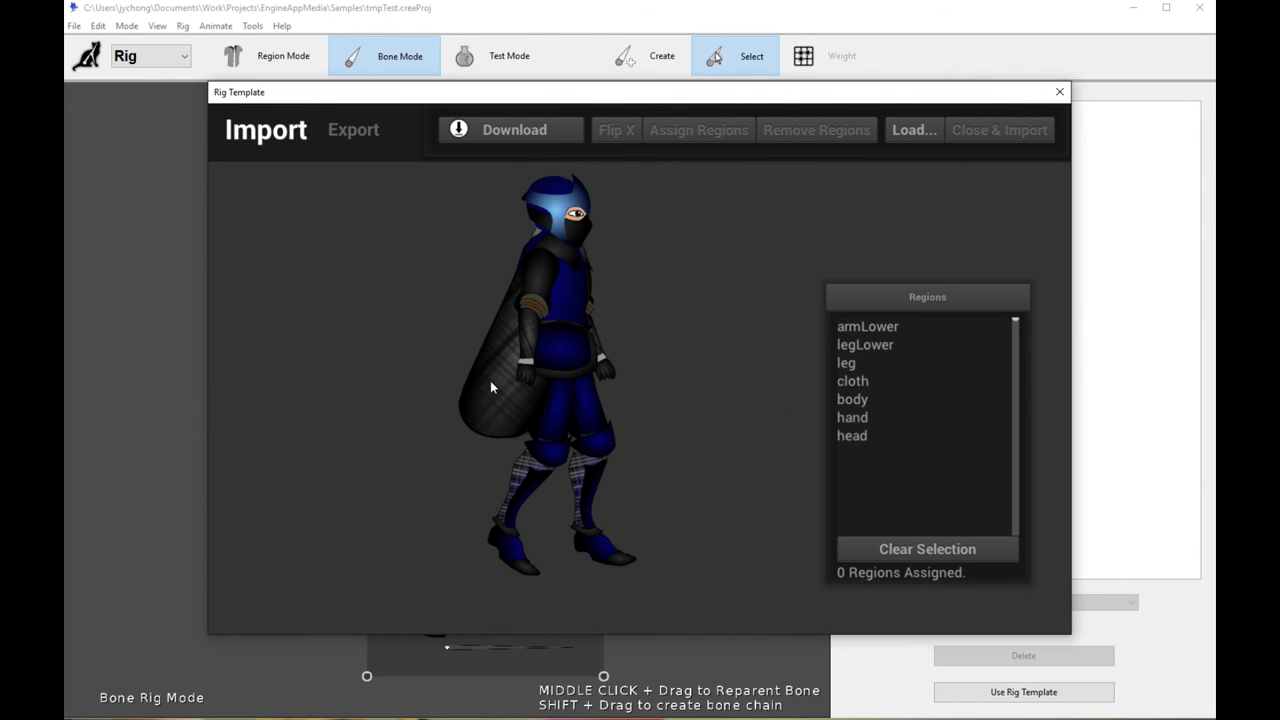